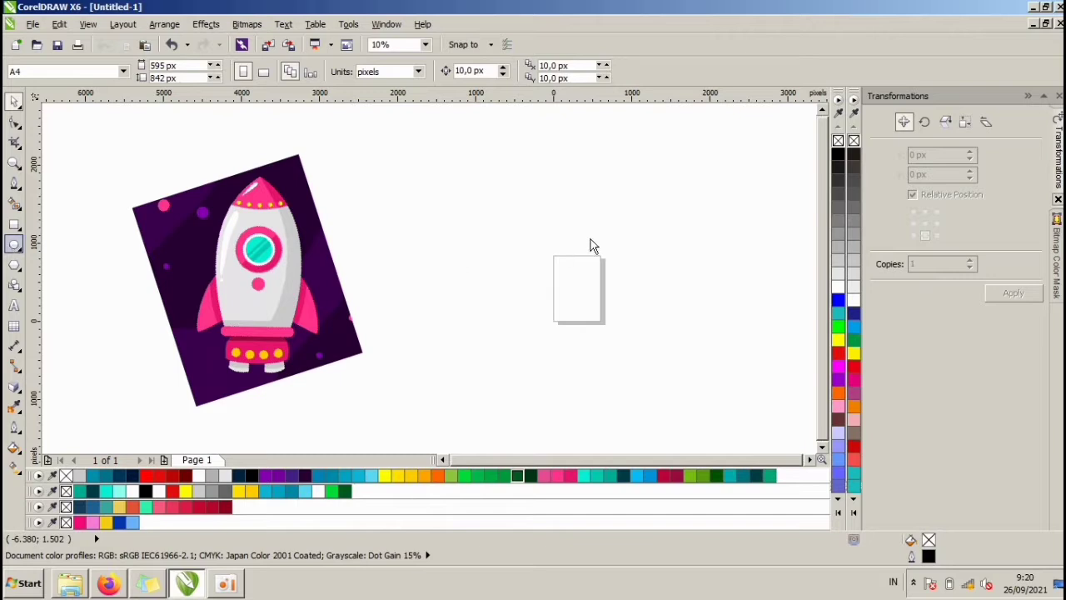
Draw a circle about 2,410 px in diameter and place an overlapping duplicate level with it to form a lens-shaped overlap
left_click_drag(507, 166, 697, 358)
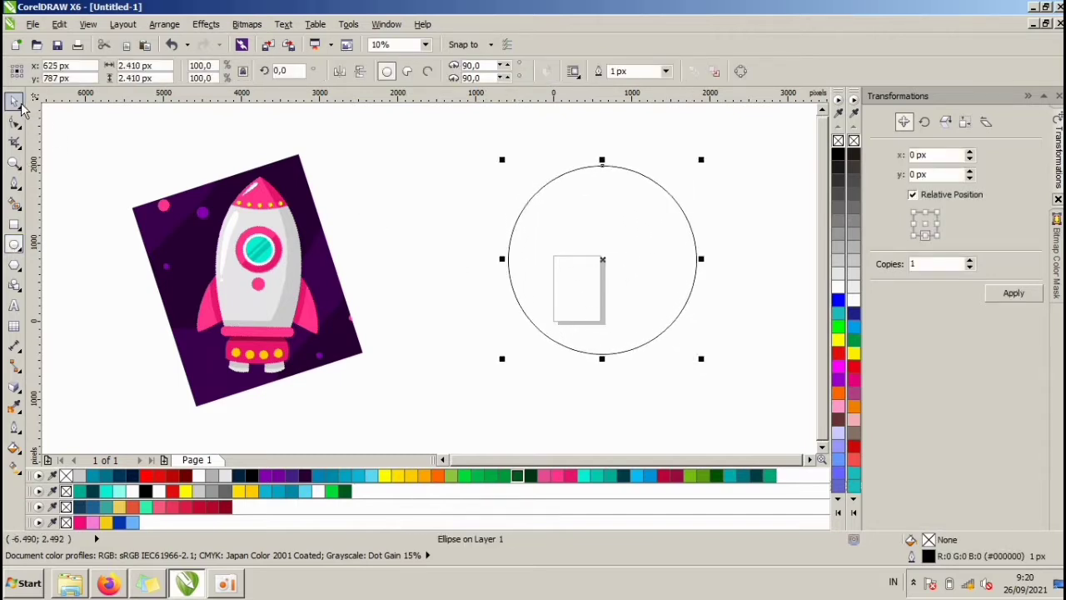
left_click_drag(608, 243, 507, 222)
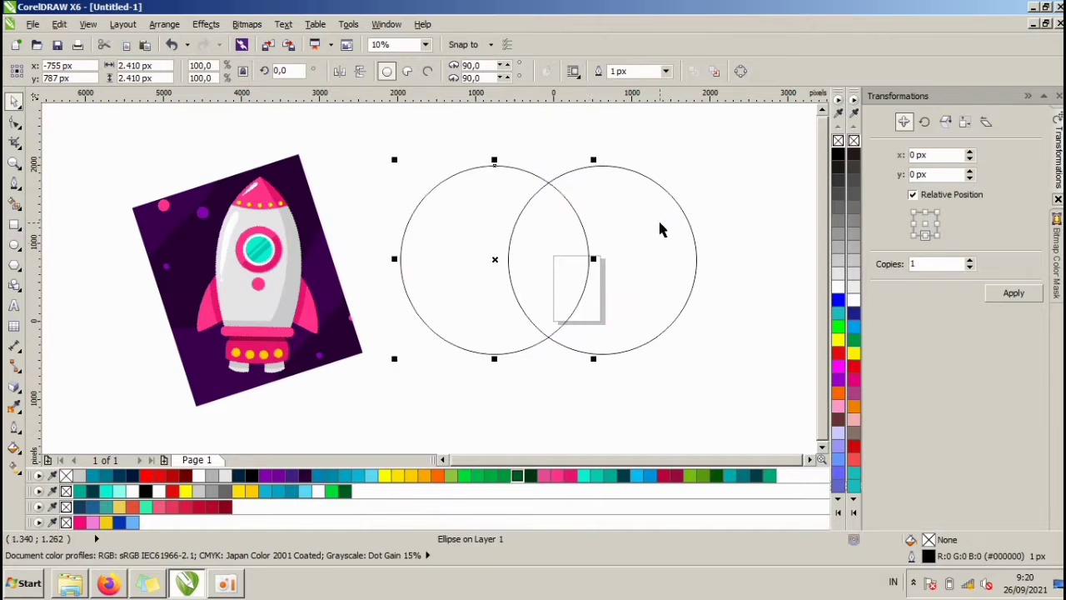
left_click_drag(636, 219, 631, 220)
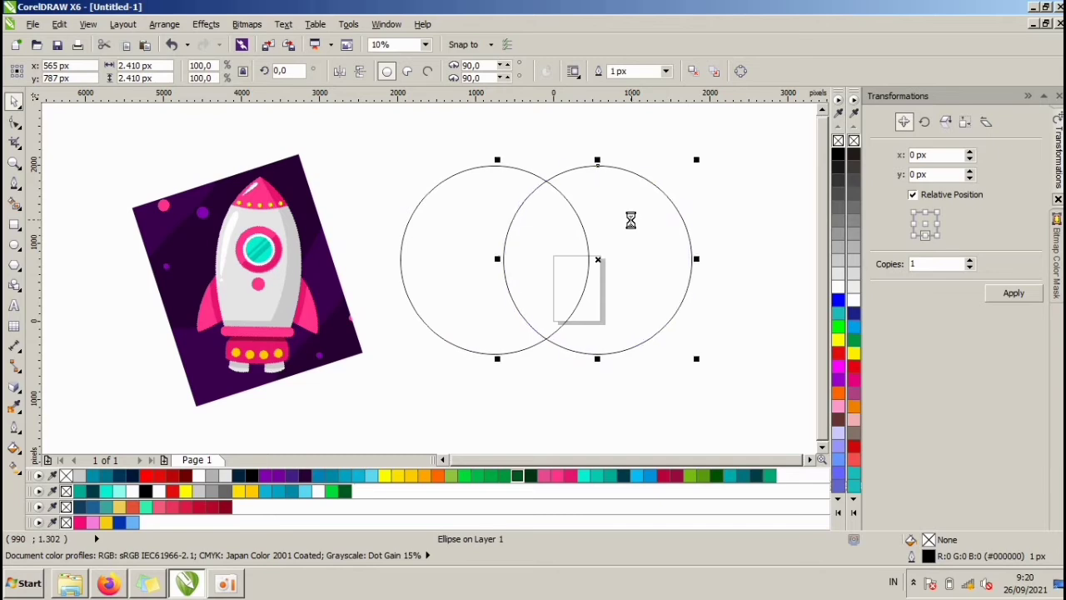
Create the intersection of the two overlapping circles and delete both original circles, leaving the pointed lens shape
left_click(467, 188, "shift")
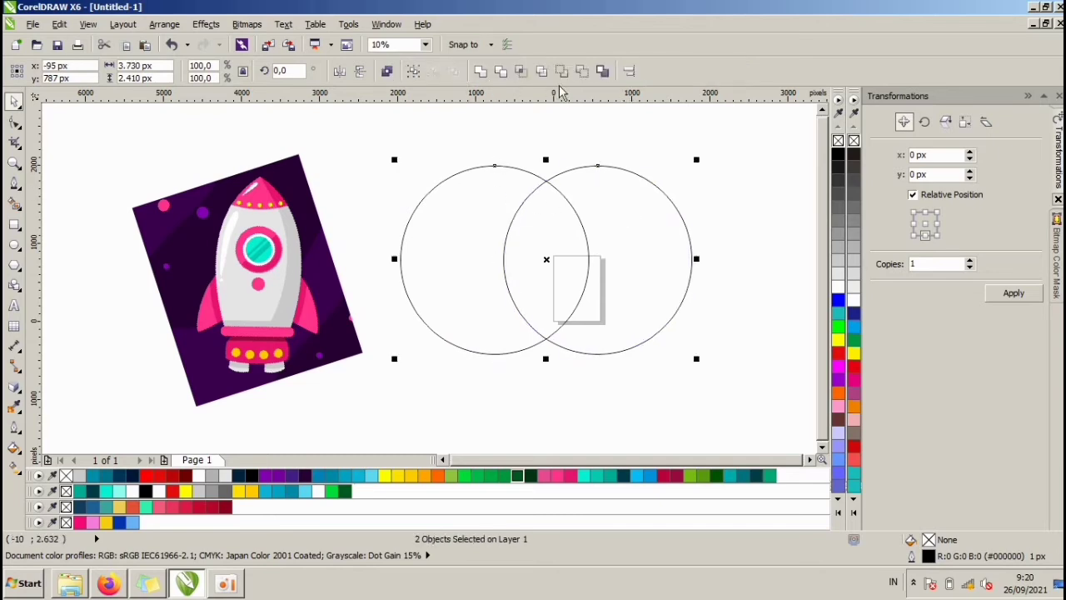
left_click(531, 73)
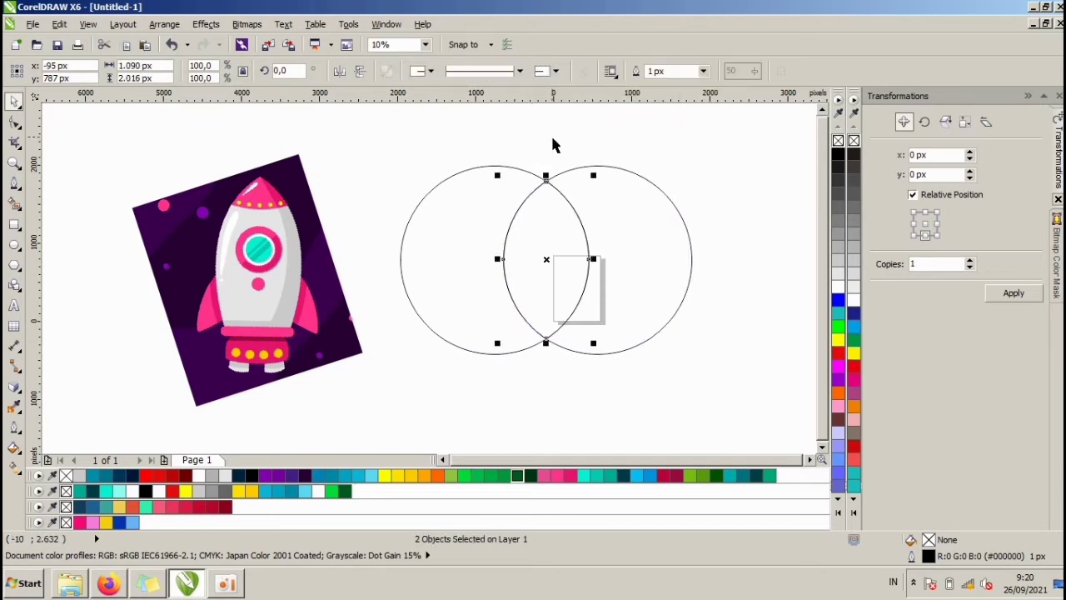
left_click(613, 212)
key("Delete")
left_click(469, 217)
key("Delete")
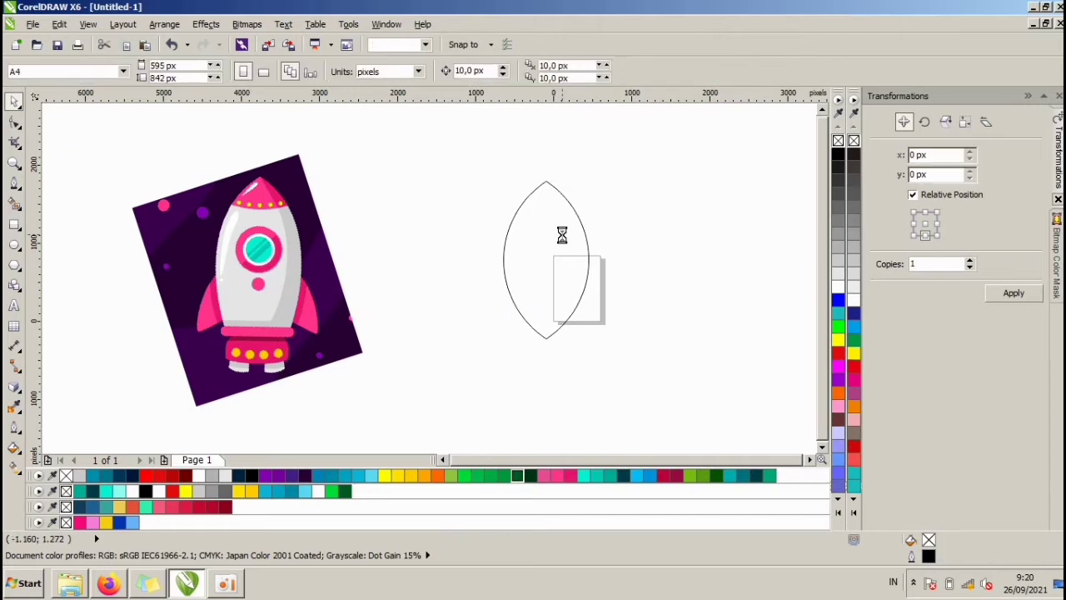
Move the lens shape up beside the reference rocket and draw a rectangle about 1,530 by 800 px across its lower tip
left_click_drag(557, 242, 517, 212)
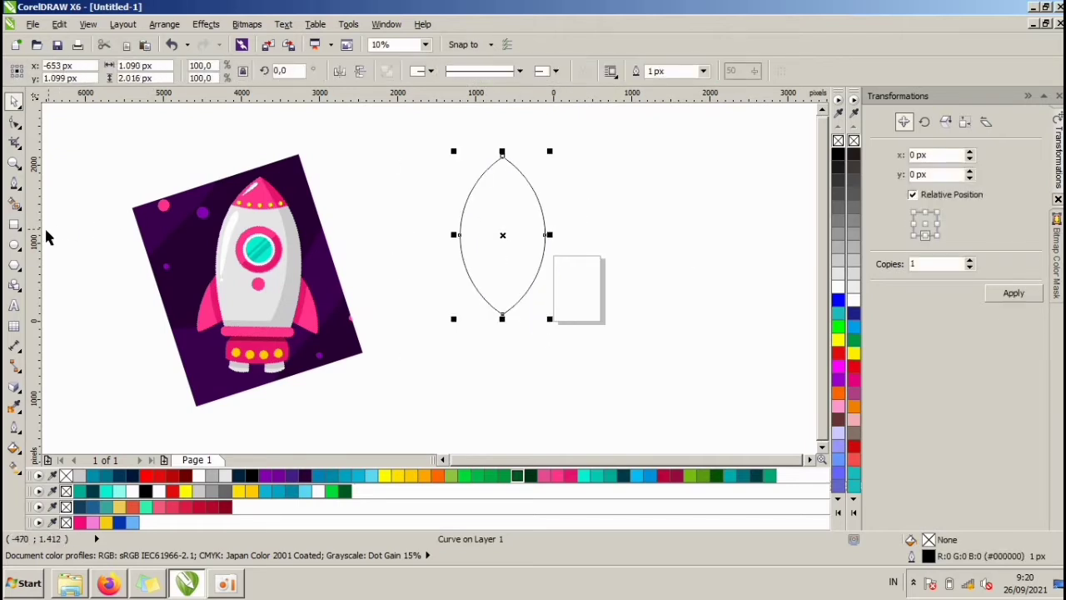
left_click(14, 224)
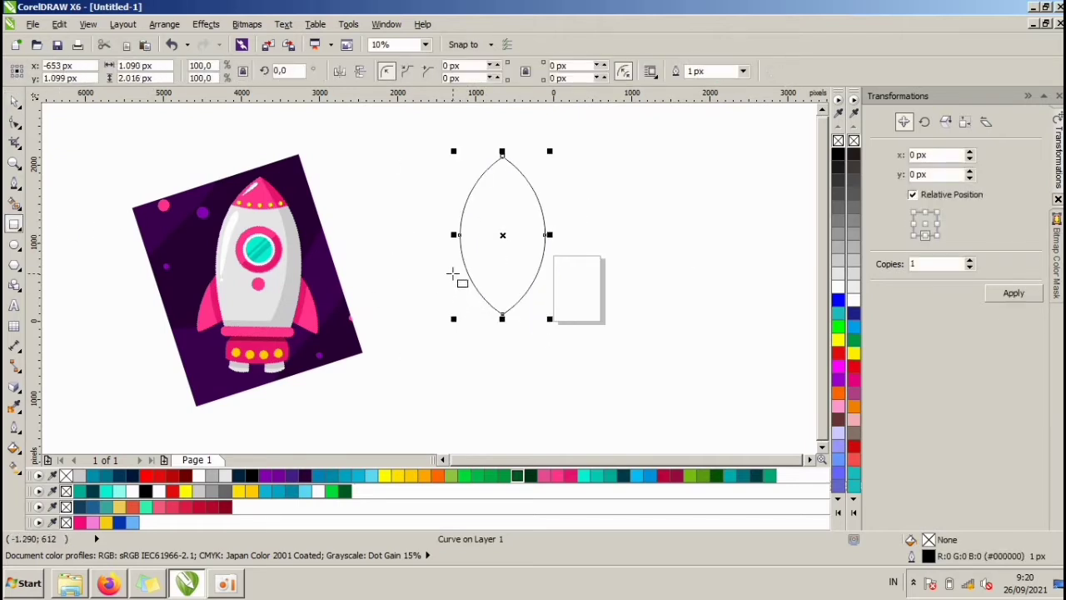
left_click_drag(451, 276, 572, 339)
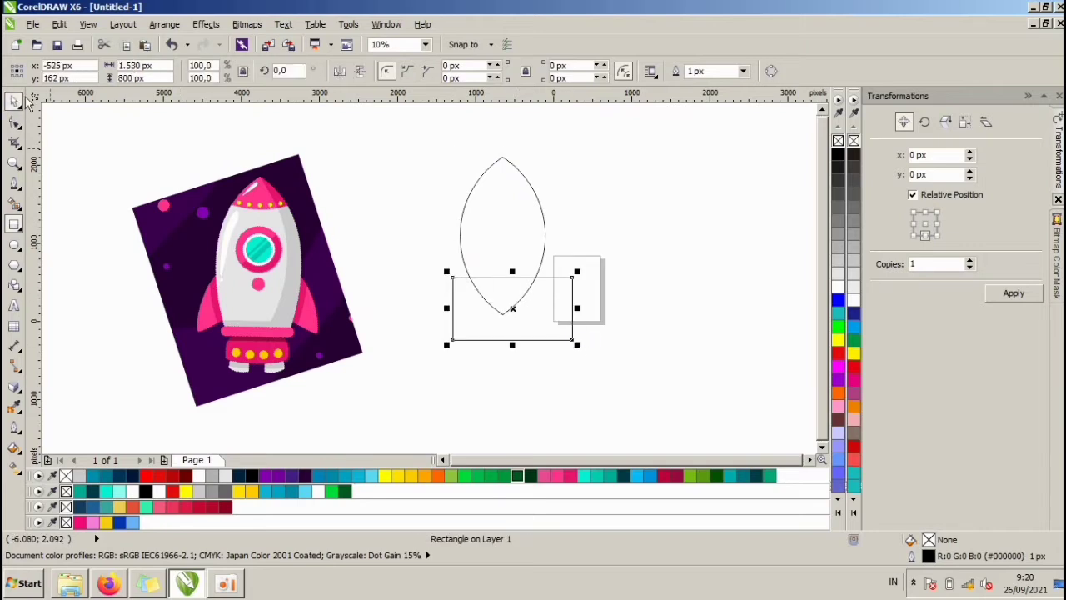
Stretch the lens shape slightly taller from its upper tip and shift the rectangle slightly over its lower end
left_click(505, 219)
left_click_drag(501, 152, 500, 134)
left_click(563, 284)
left_click_drag(549, 291, 542, 288)
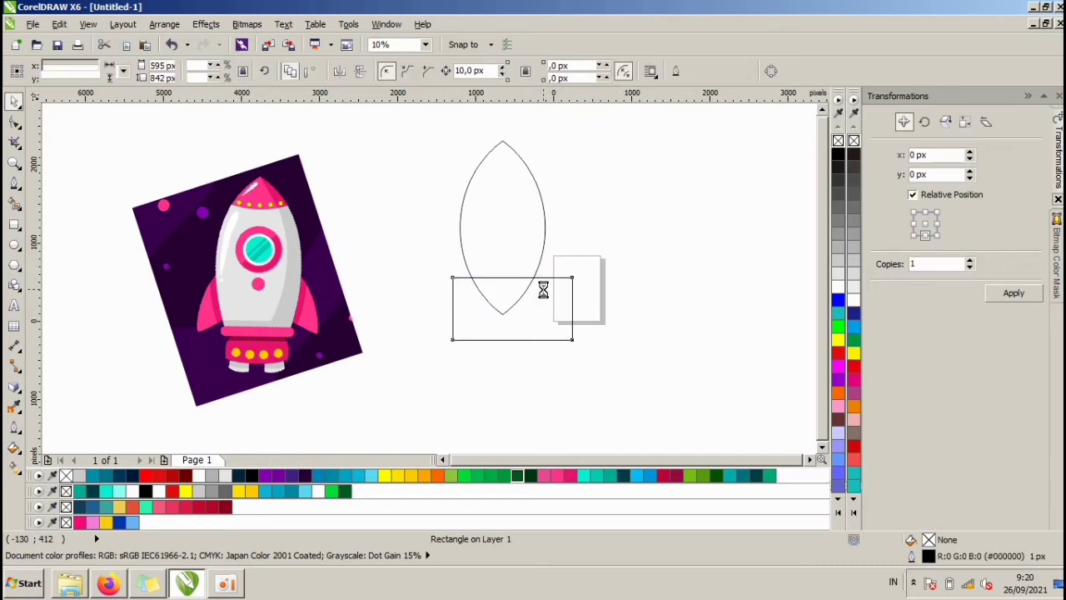
Trim the lens's lower tip with the rectangle, delete the rectangle, and move the flat-bottomed rocket body down
left_click(526, 207, "shift")
left_click(502, 71)
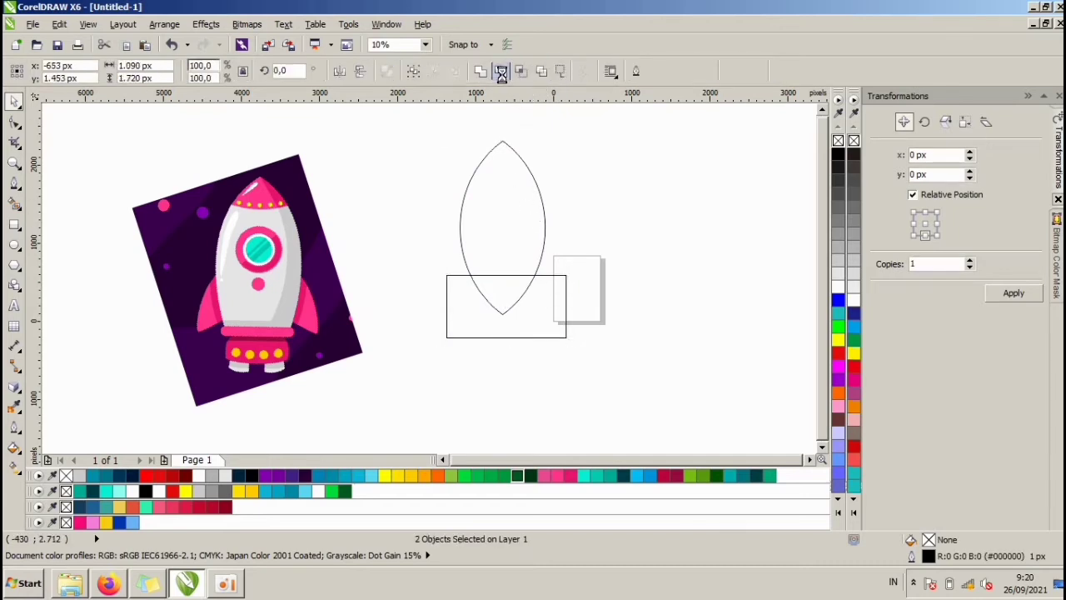
left_click(563, 208)
left_click(546, 287)
key("Delete")
left_click(519, 200)
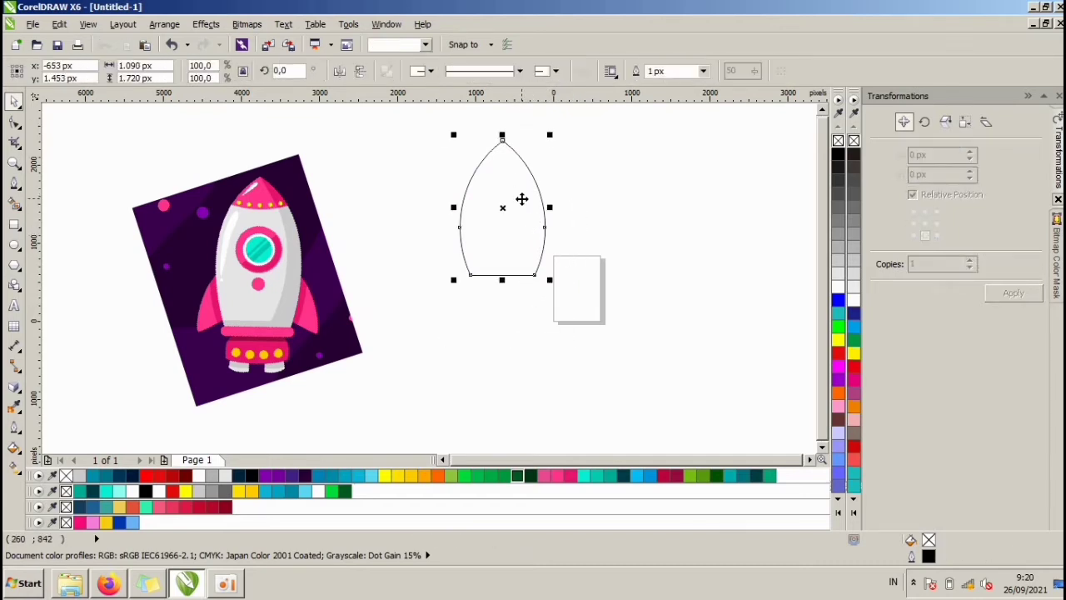
left_click_drag(519, 200, 524, 251)
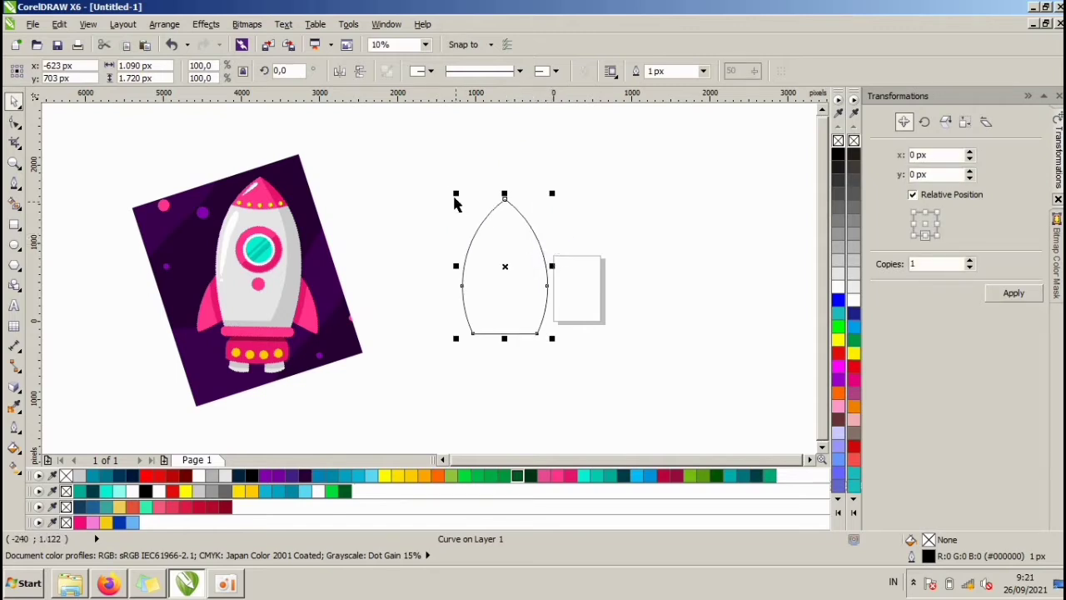
scroll(512, 185, "up", 2)
key("Escape")
key("F7")
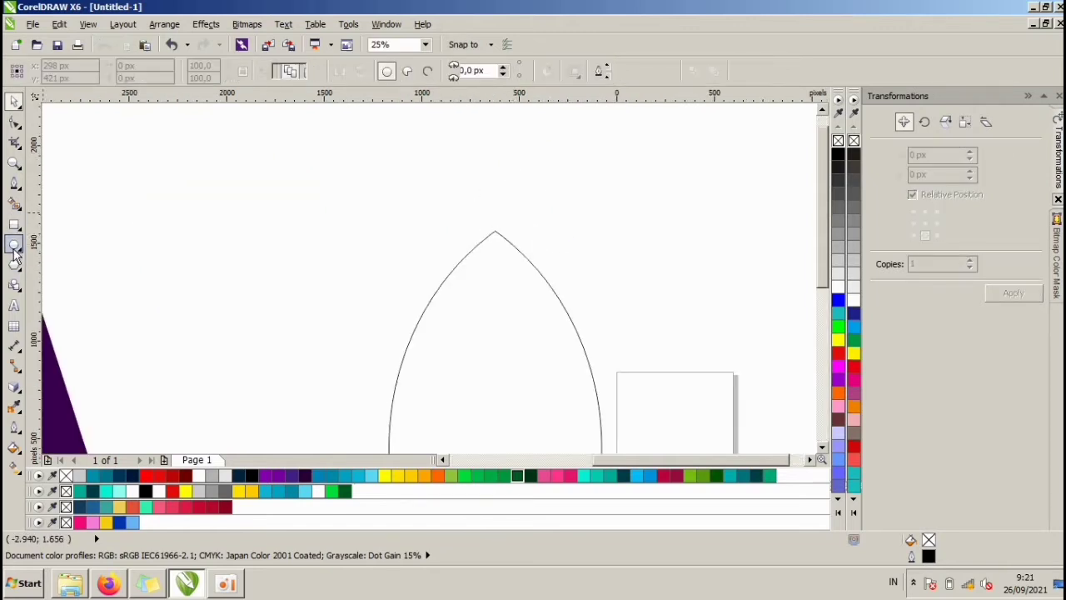
left_click_drag(378, 161, 607, 330)
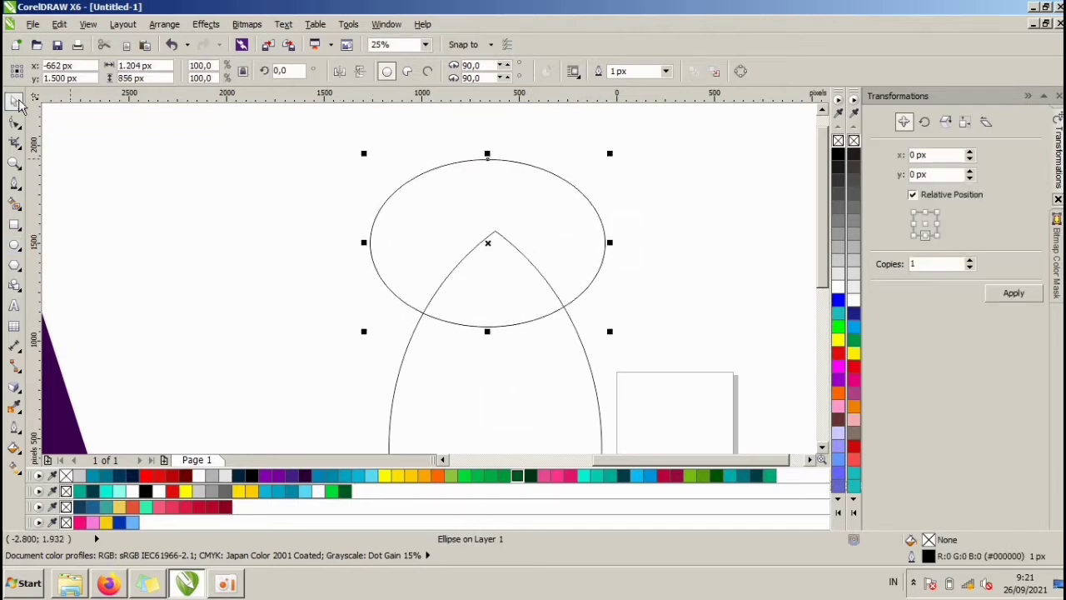
key("Delete")
Draw a circle about 1,108 px in diameter and centre it horizontally on the rocket body so it overlaps the tip
key("F7")
left_click_drag(248, 160, 464, 376)
key("space")
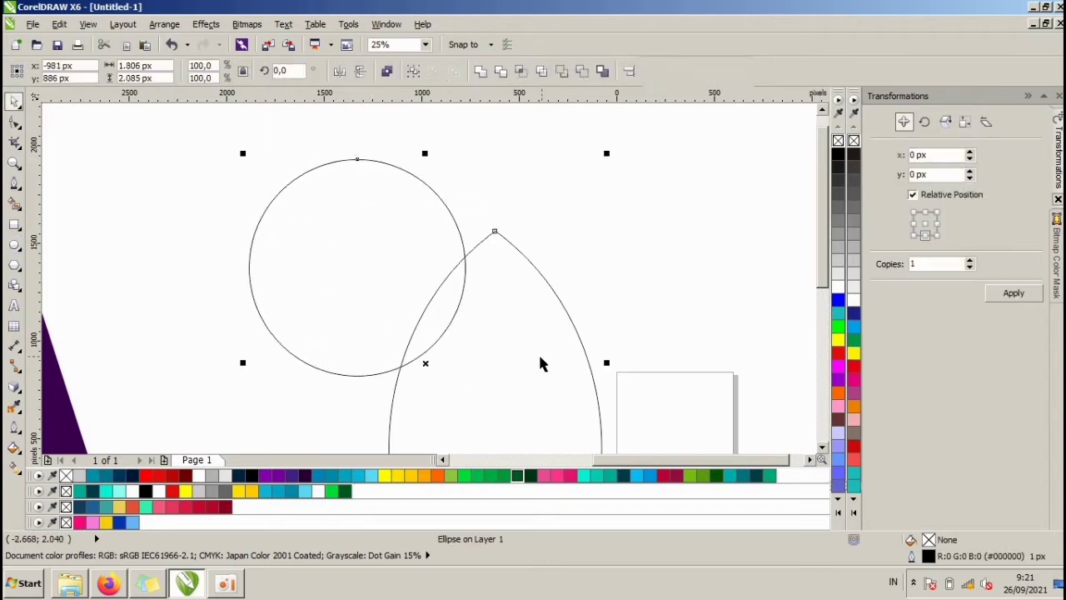
key("c")
left_click(676, 278)
left_click(563, 234)
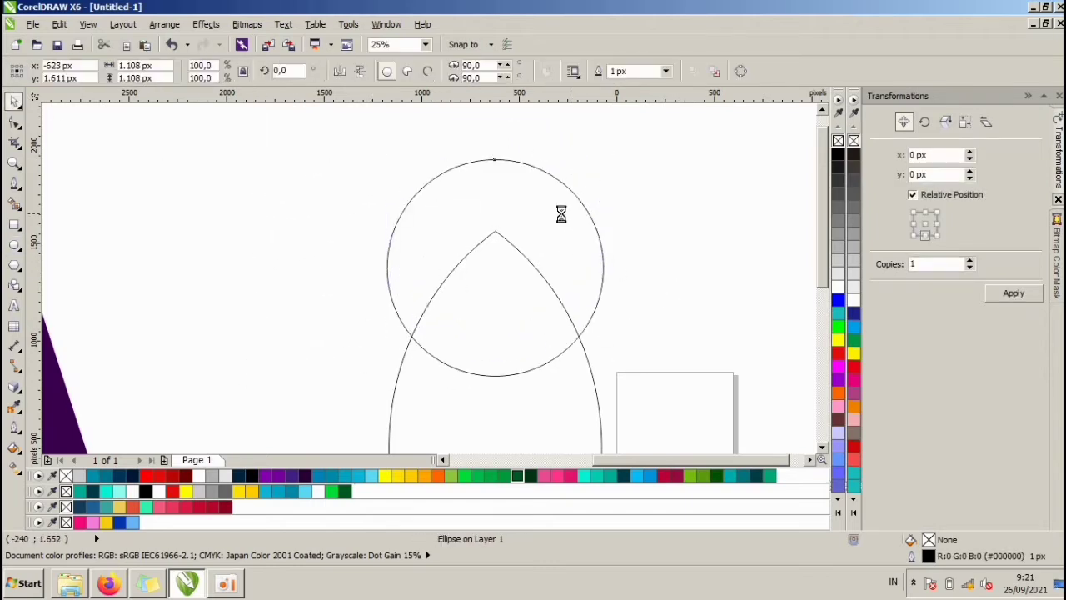
Widen the circle into an ellipse about 1,586 px wide, intersect it with the body for the nose cone, and delete the ellipse
left_click_drag(607, 223, 642, 226)
scroll(624, 225, "down", 3)
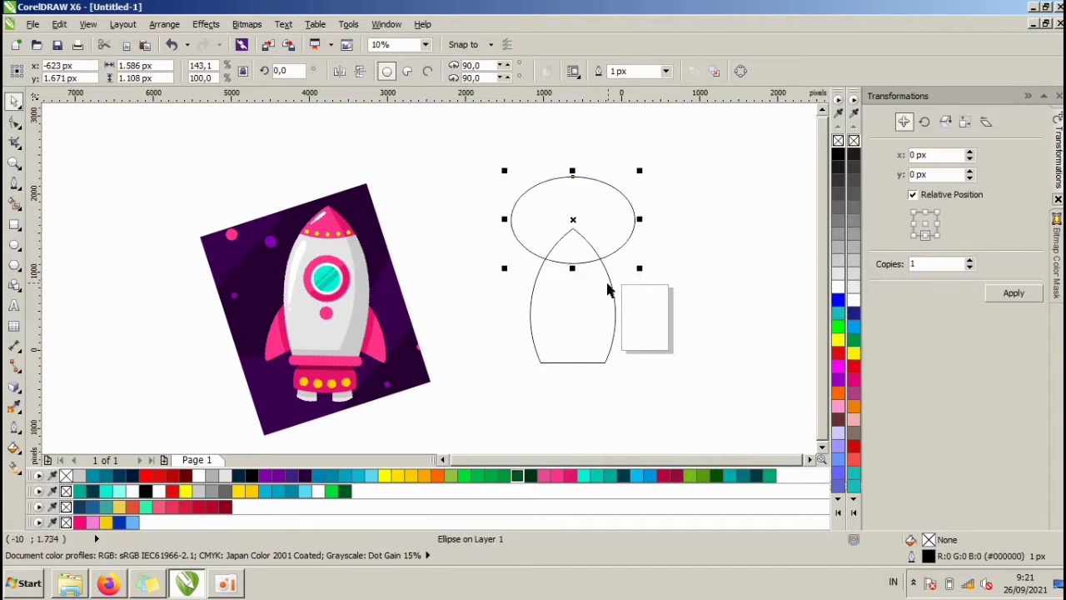
left_click(604, 286, "shift")
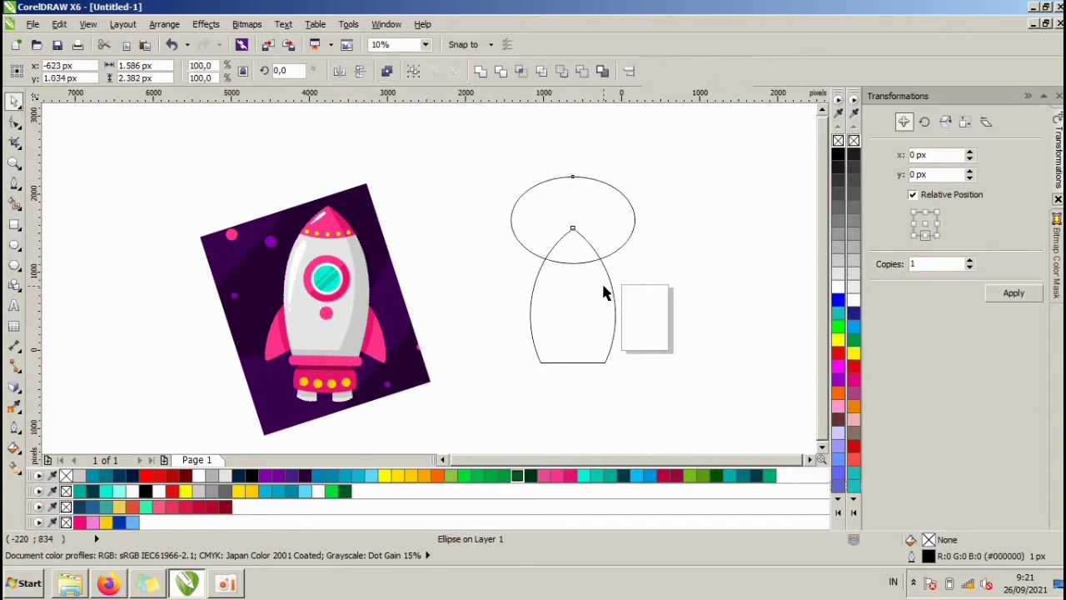
left_click(521, 73)
left_click(599, 217)
key("Delete")
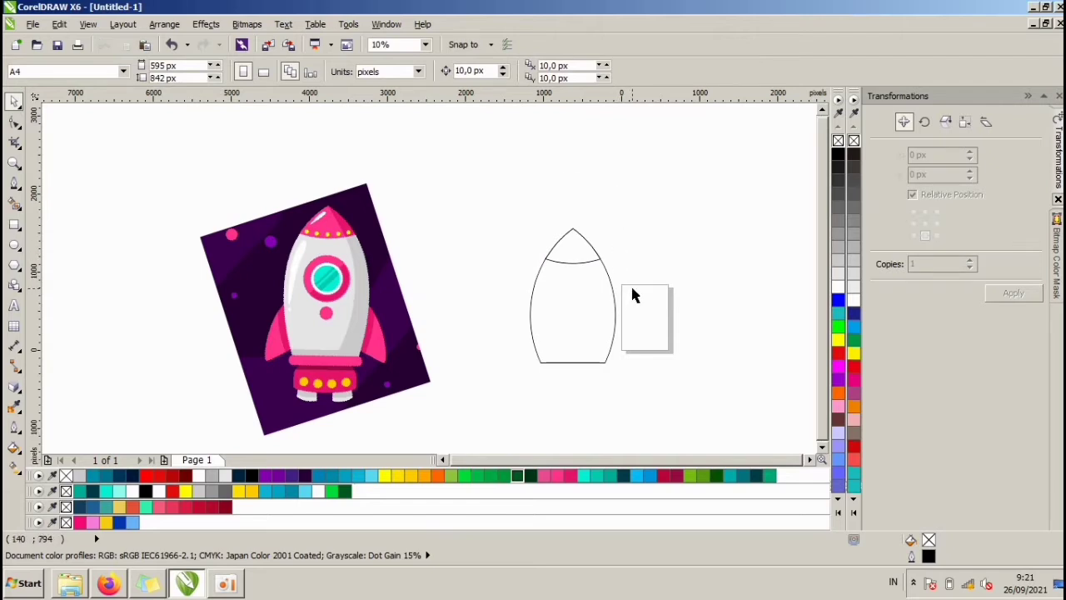
Draw a rectangle about 982 by 144 px across the rocket's base and fully round its corners to 72 px
scroll(618, 306, "up", 2)
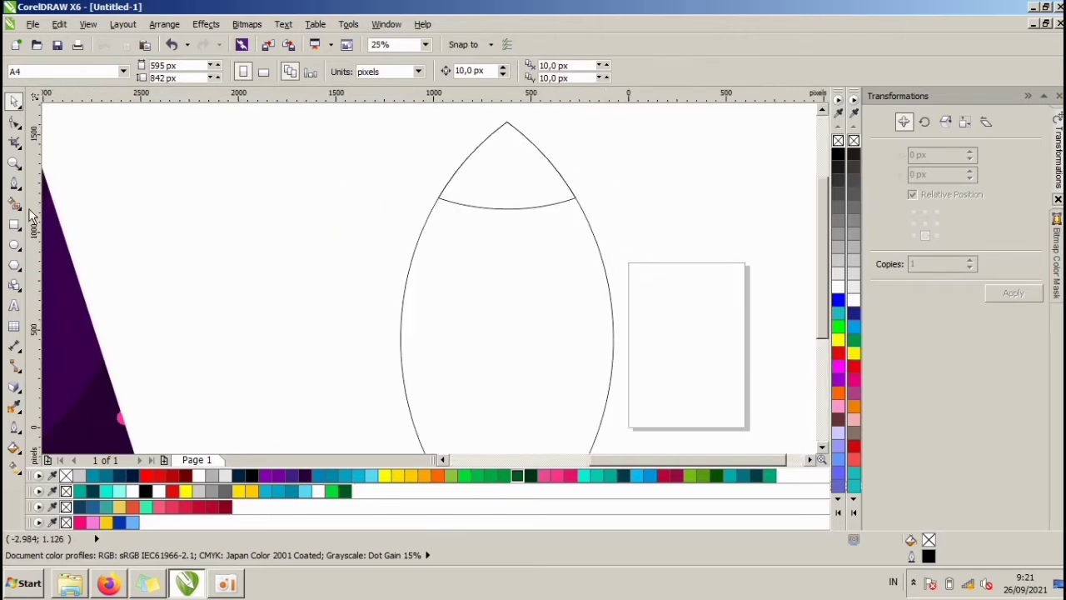
scroll(429, 205, "down", 2)
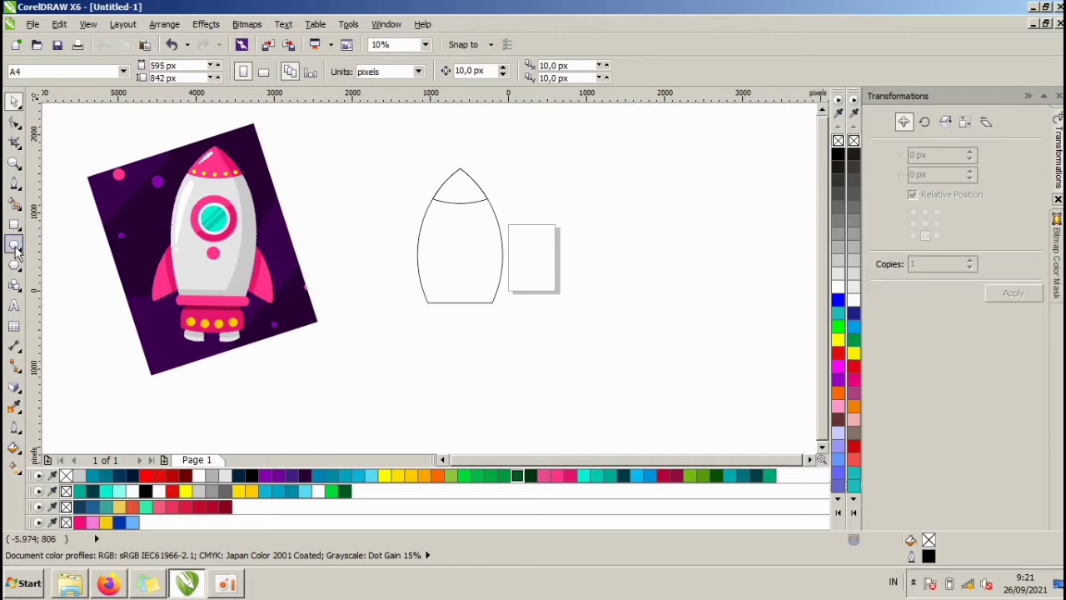
left_click(14, 225)
scroll(450, 308, "up", 4)
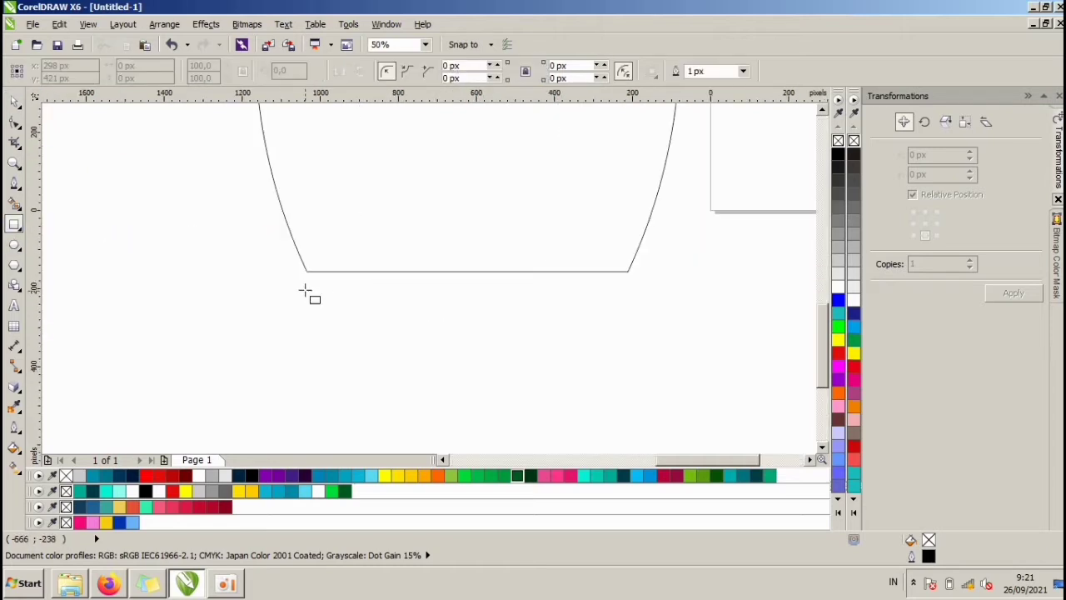
left_click_drag(284, 268, 664, 323)
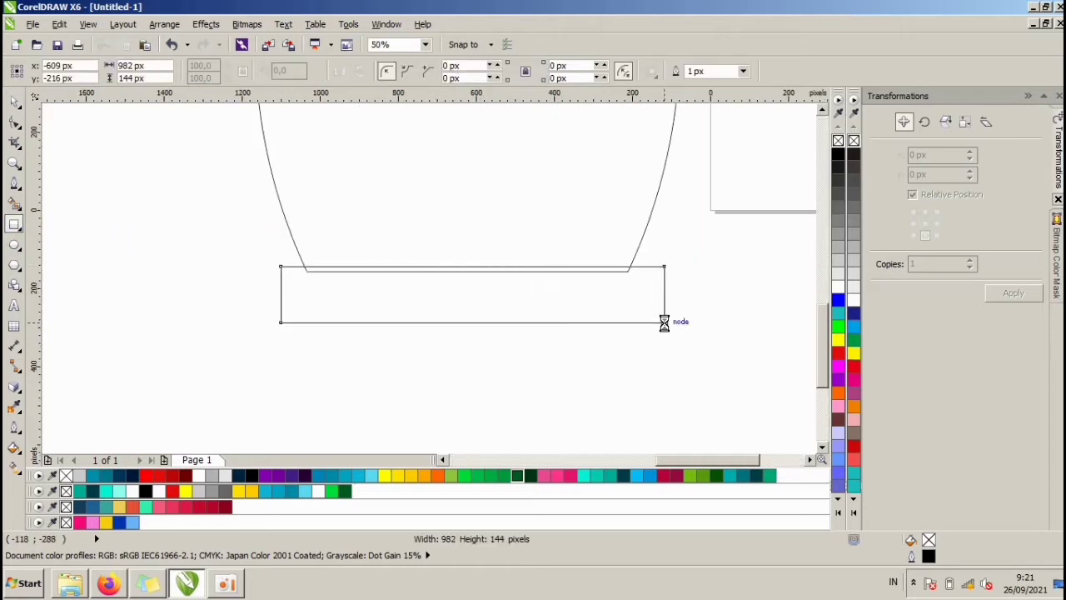
left_click(13, 123)
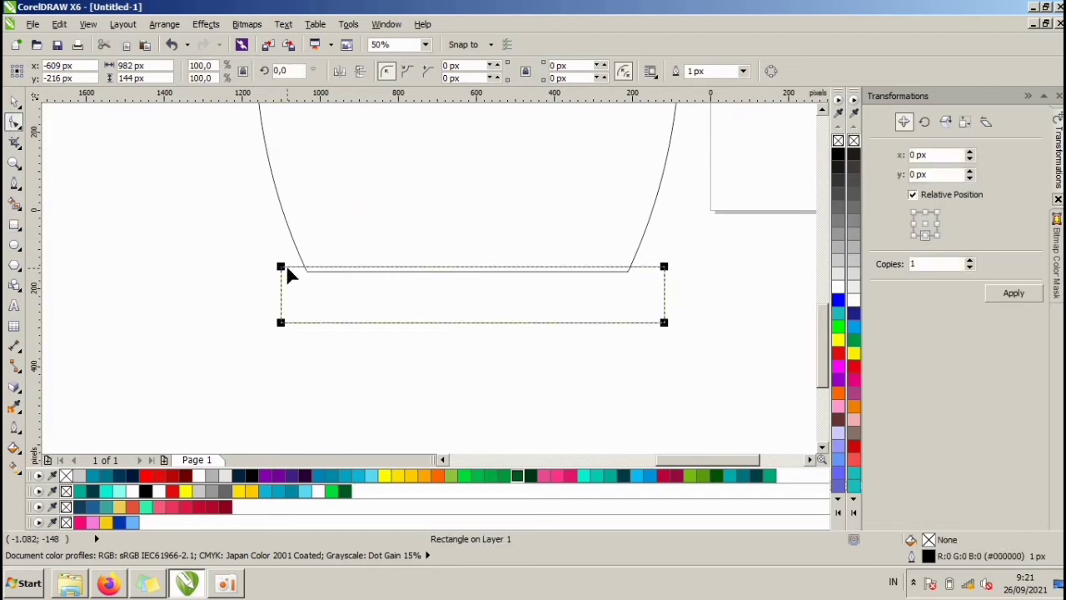
left_click_drag(281, 267, 321, 286)
left_click(16, 106)
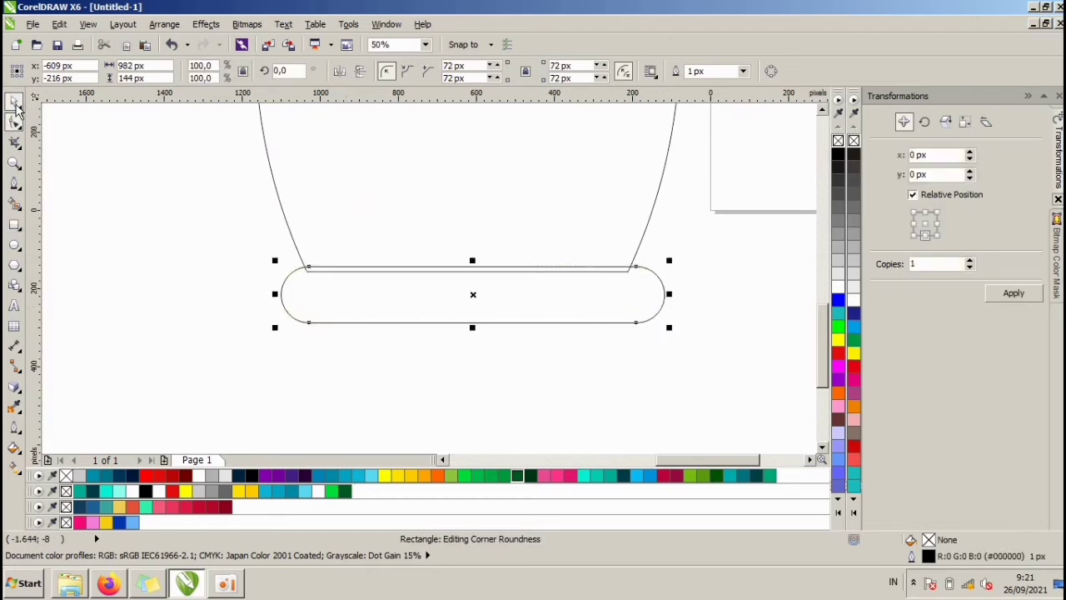
Centre the rounded base bar horizontally on the rocket body and undo the accidental move of both shapes
left_click(396, 184, "shift")
key("c")
left_click_drag(575, 317, 577, 324)
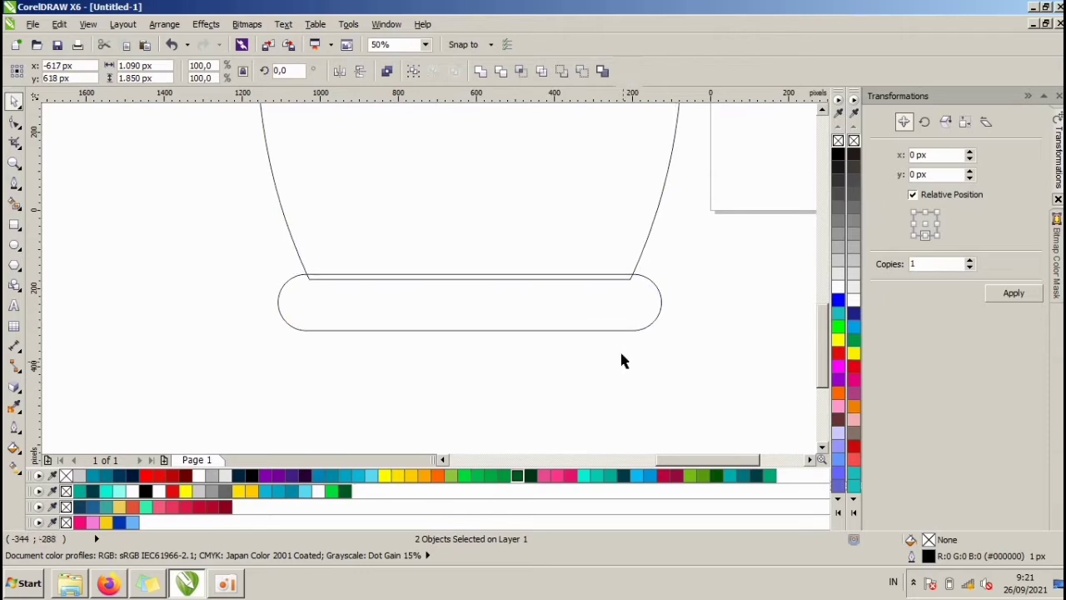
left_click(620, 350)
key("ctrl+z")
left_click(719, 311)
Draw a circle about 704 px in diameter for the porthole and centre it horizontally and vertically on the rocket body
scroll(618, 308, "down", 2)
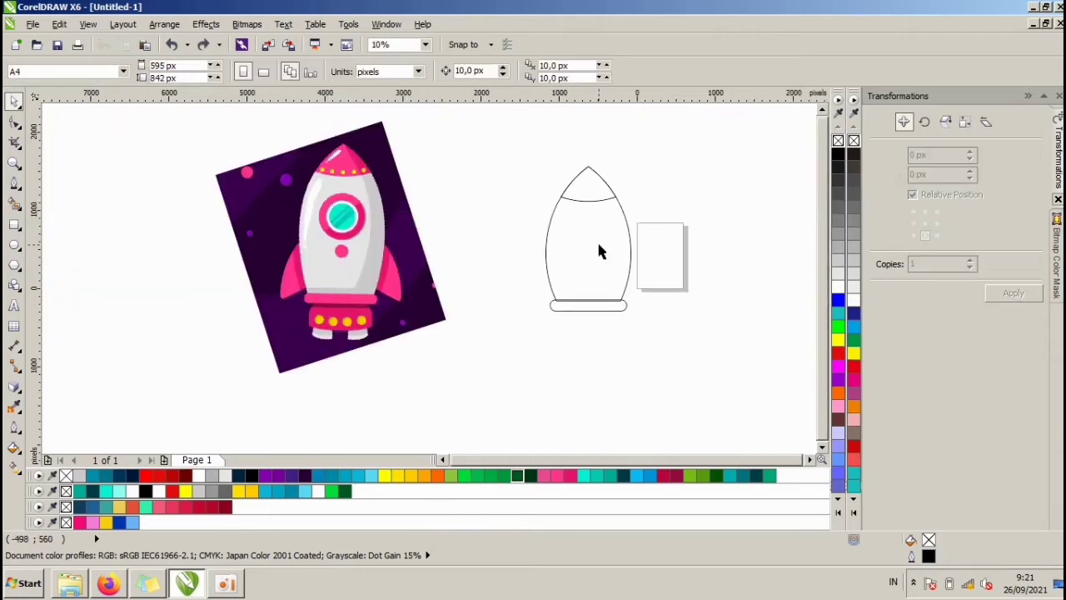
scroll(592, 238, "up", 2)
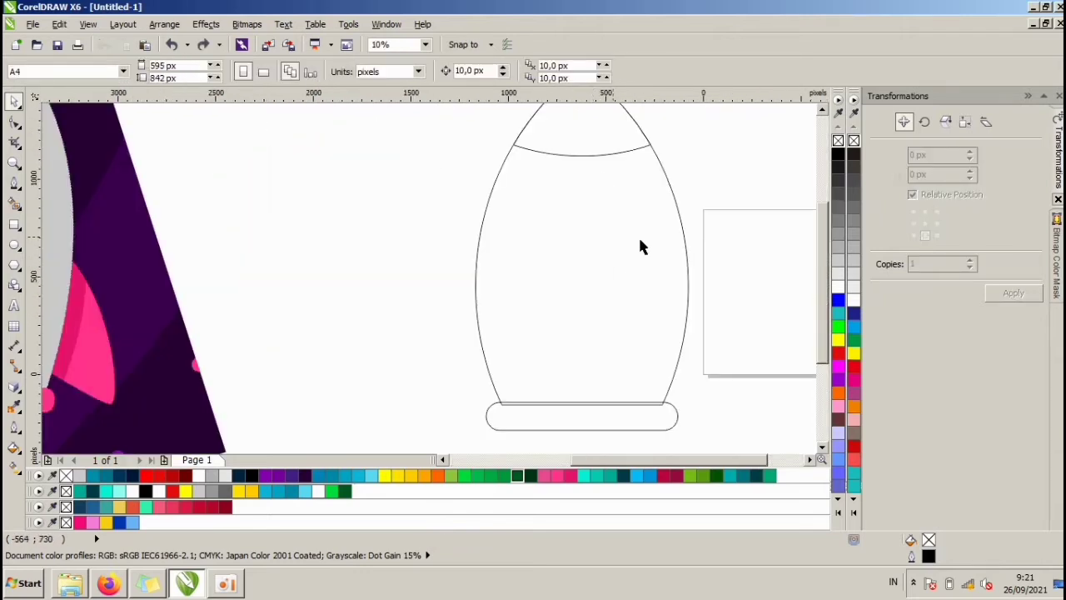
left_click(15, 244)
left_click_drag(261, 164, 398, 301)
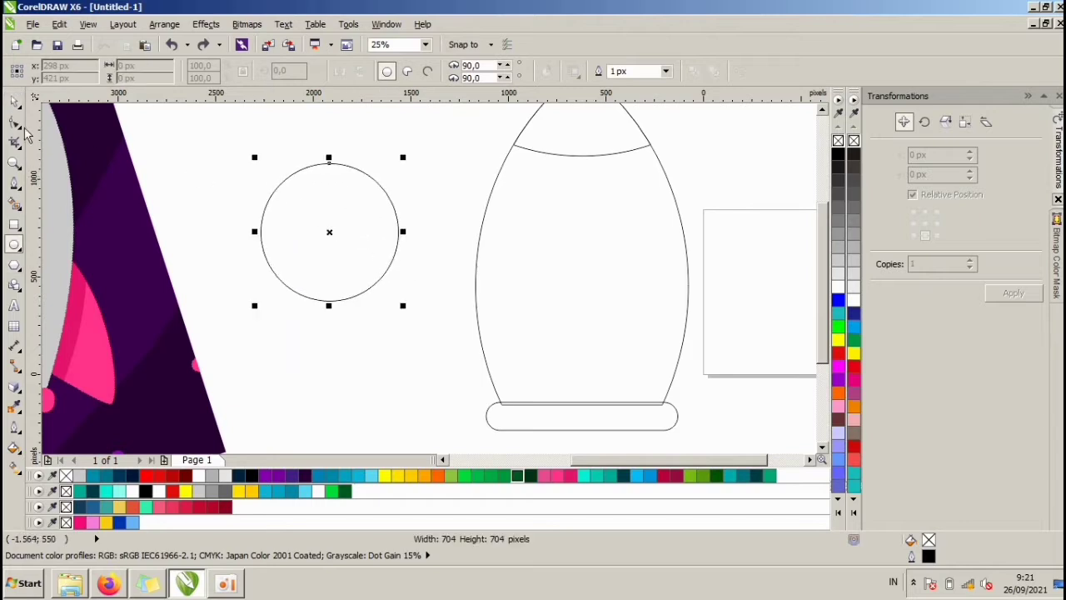
left_click(14, 102)
left_click(592, 243, "shift")
key("c")
key("e")
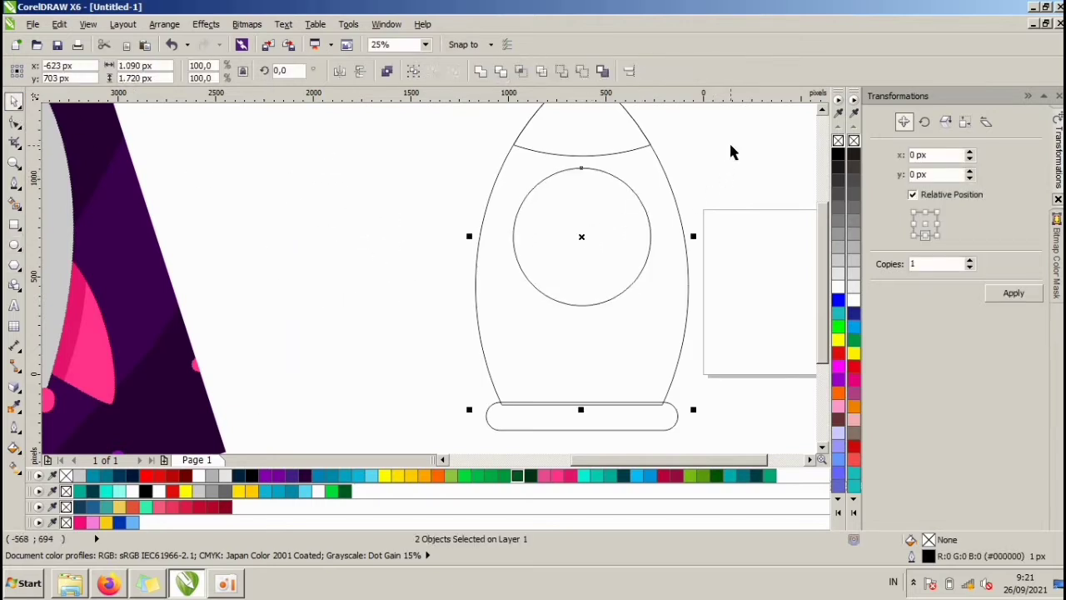
Shrink the porthole circle about its centre and add a smaller concentric duplicate about 366 px in diameter
left_click(728, 153)
left_click(648, 222)
scroll(666, 179, "down", 2)
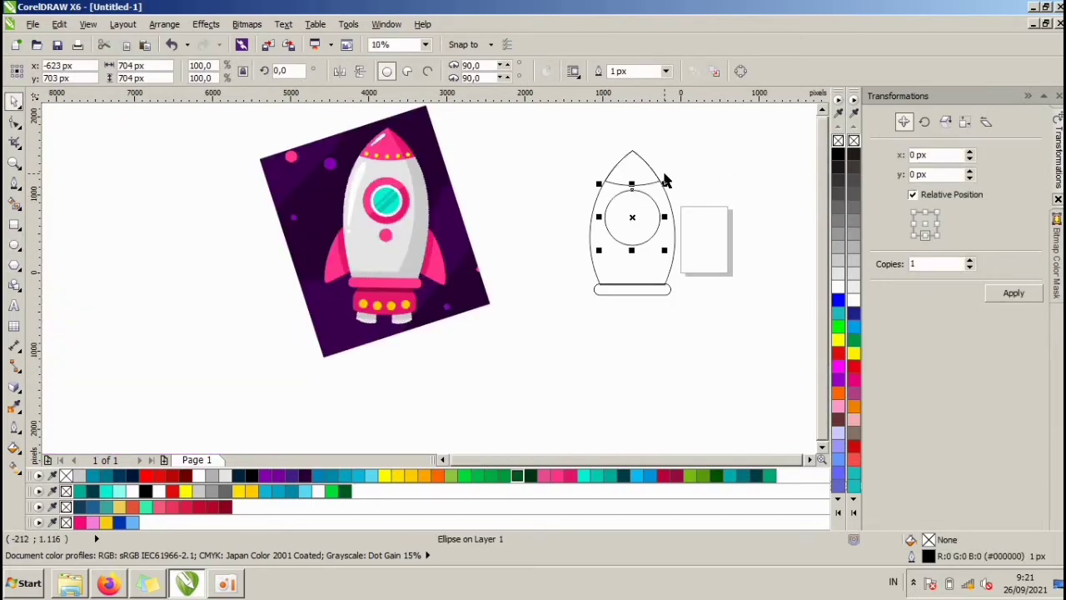
scroll(666, 179, "up", 2)
left_click_drag(660, 205, 633, 224)
right_click(624, 221)
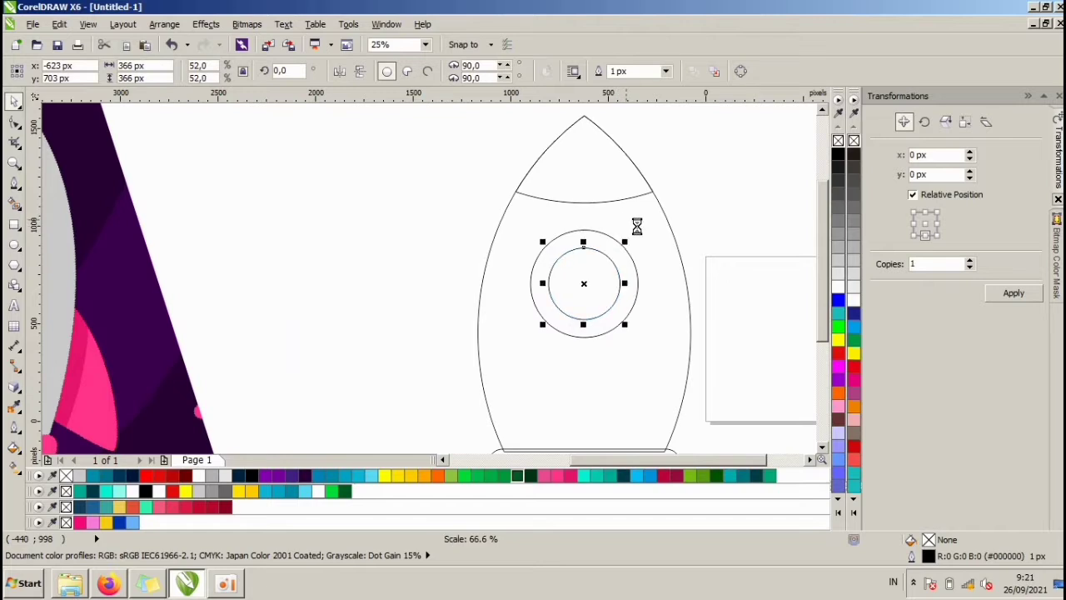
Add a third concentric porthole circle about 306 px in diameter as a scaled-down duplicate of the inner circle
scroll(658, 242, "down", 3)
scroll(664, 252, "up", 3)
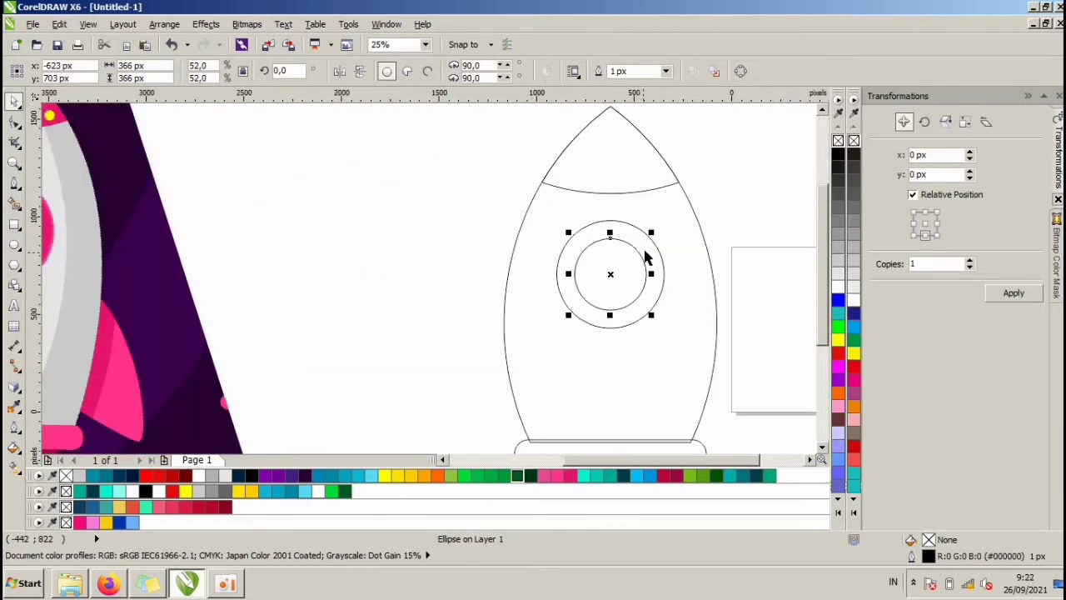
left_click_drag(649, 236, 644, 238)
right_click(645, 237)
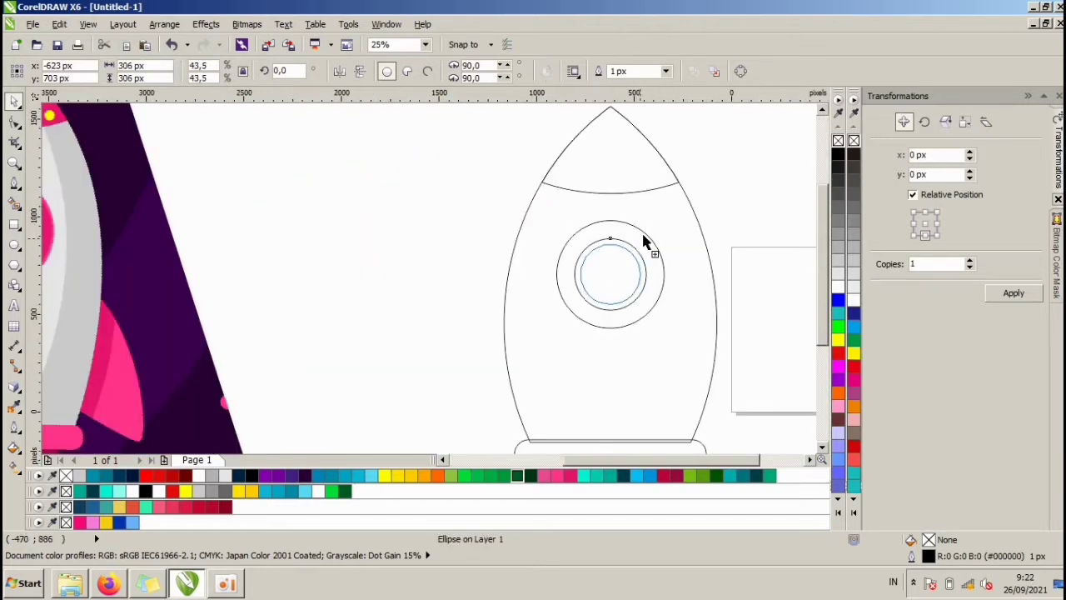
Align the bottom edge of the rounded base bar with the bottom edge of the rocket body
left_click(680, 224)
scroll(658, 218, "down", 2)
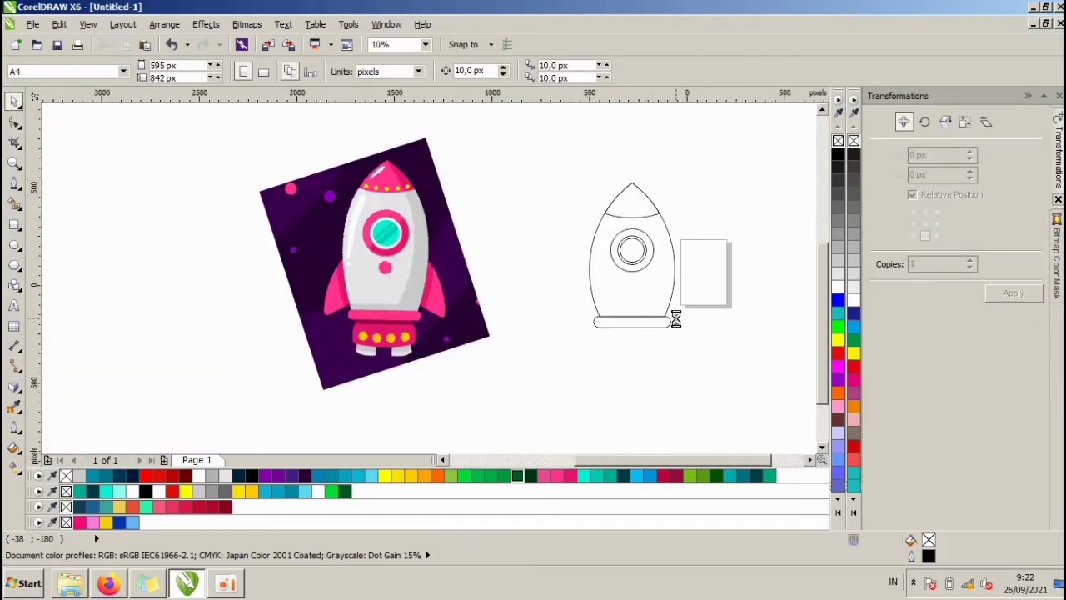
scroll(641, 319, "up", 3)
left_click(633, 328)
left_click(609, 252, "shift")
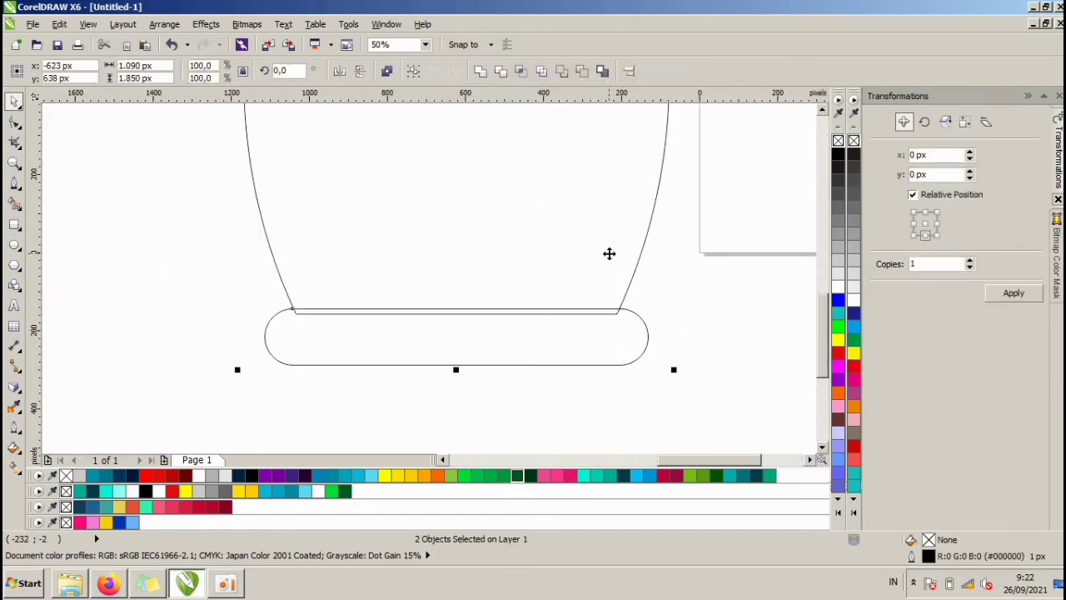
key("b")
left_click(730, 287)
Duplicate the base bar 144 px straight down and delete the original bar overlapping the rocket body
left_click(643, 297)
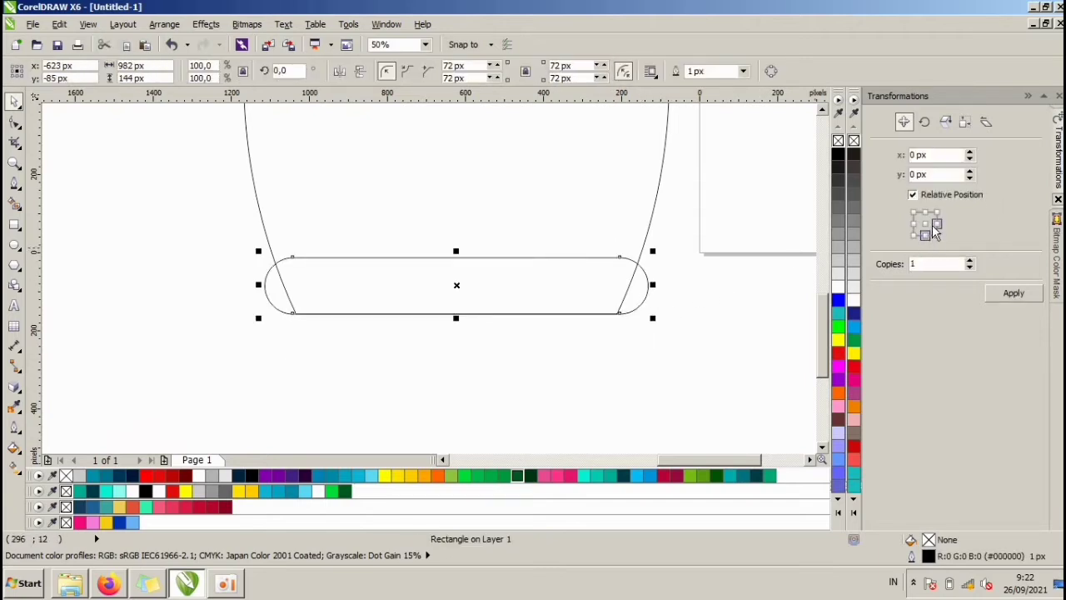
left_click(1003, 289)
left_click(716, 296)
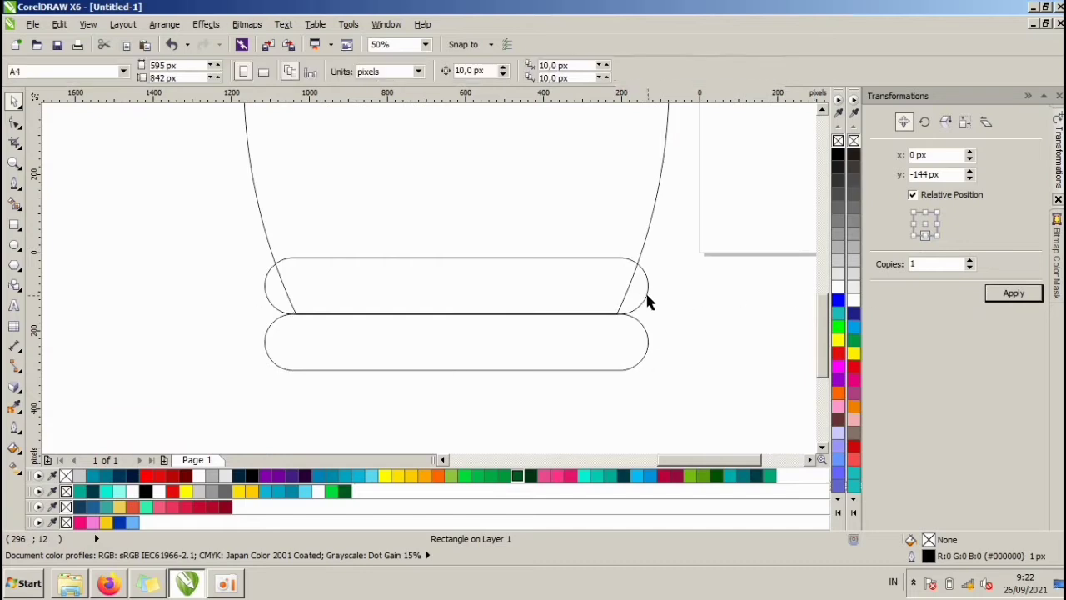
left_click(645, 300)
key("Delete")
Draw a circle about 684 px in diameter over the base bar and centre it horizontally on the rocket body
scroll(694, 306, "down", 4)
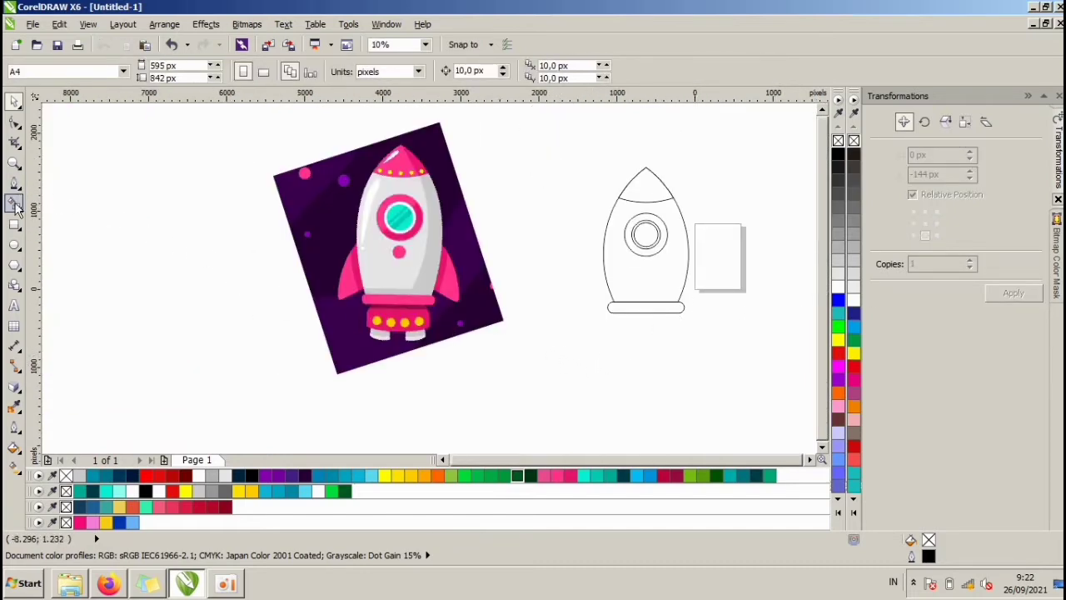
left_click(13, 247)
scroll(470, 333, "up", 2)
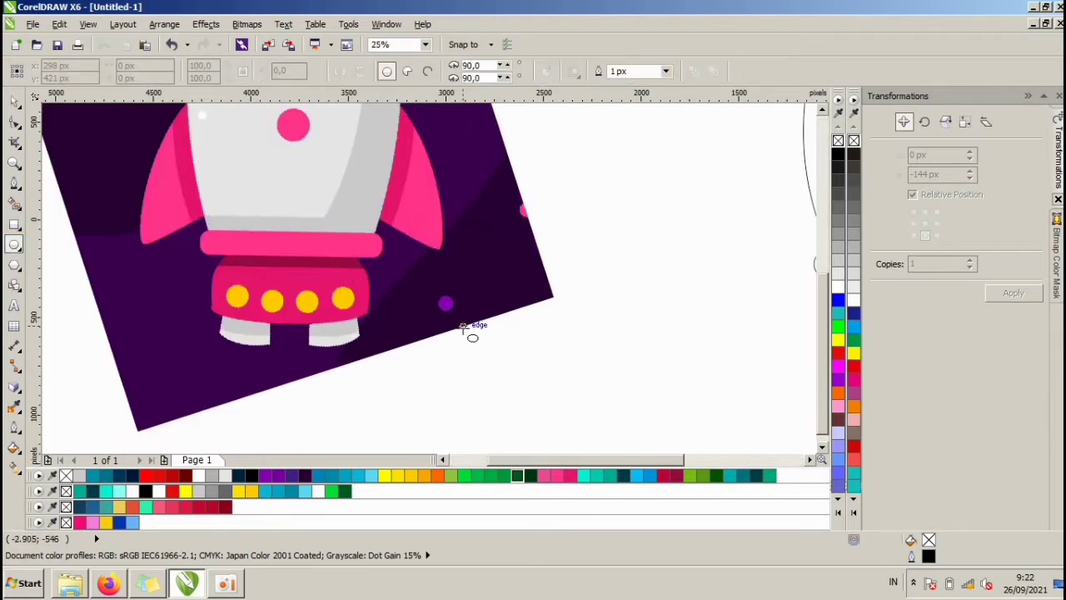
scroll(447, 325, "down", 2)
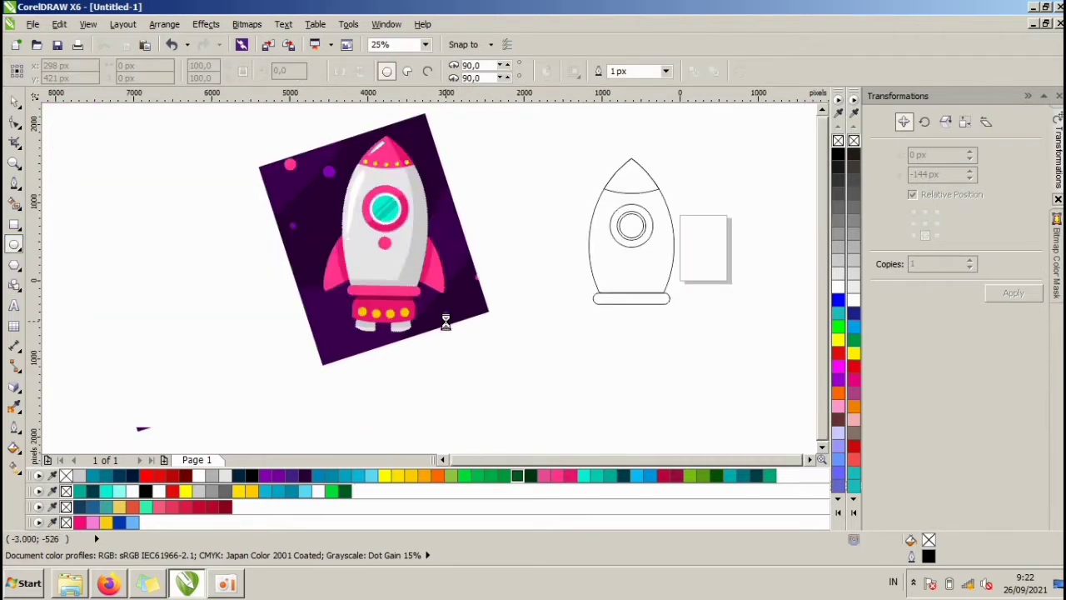
scroll(698, 315, "up", 1)
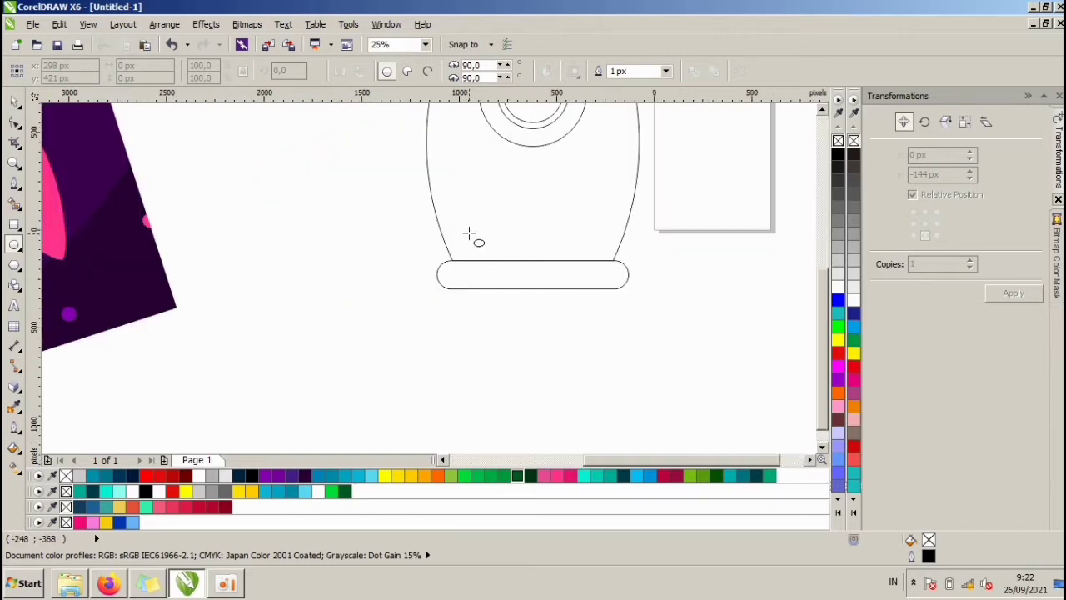
left_click_drag(464, 220, 608, 365)
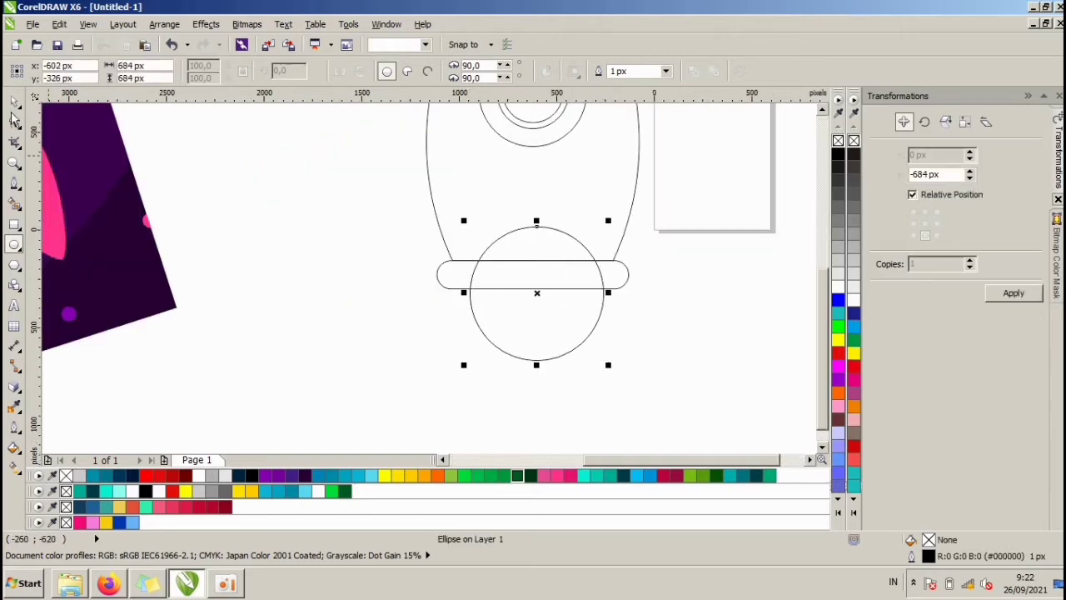
left_click(16, 101)
left_click(673, 285)
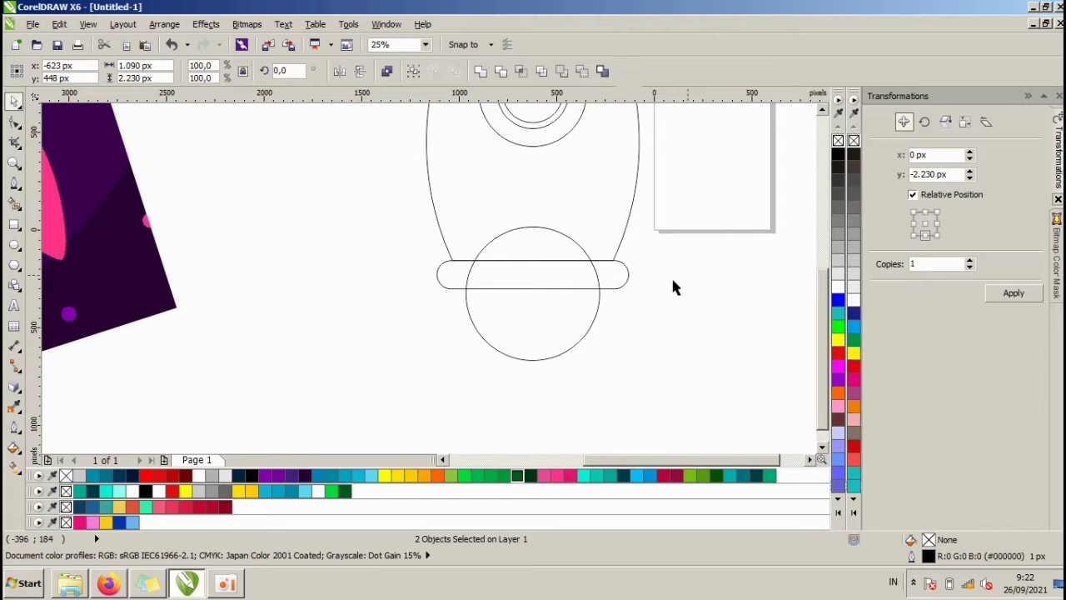
Add a duplicate of the circle stretched into an ellipse about 1,398 px wide, offset upward, and move both shapes slightly down
left_click(578, 325)
left_click_drag(577, 326, 664, 276)
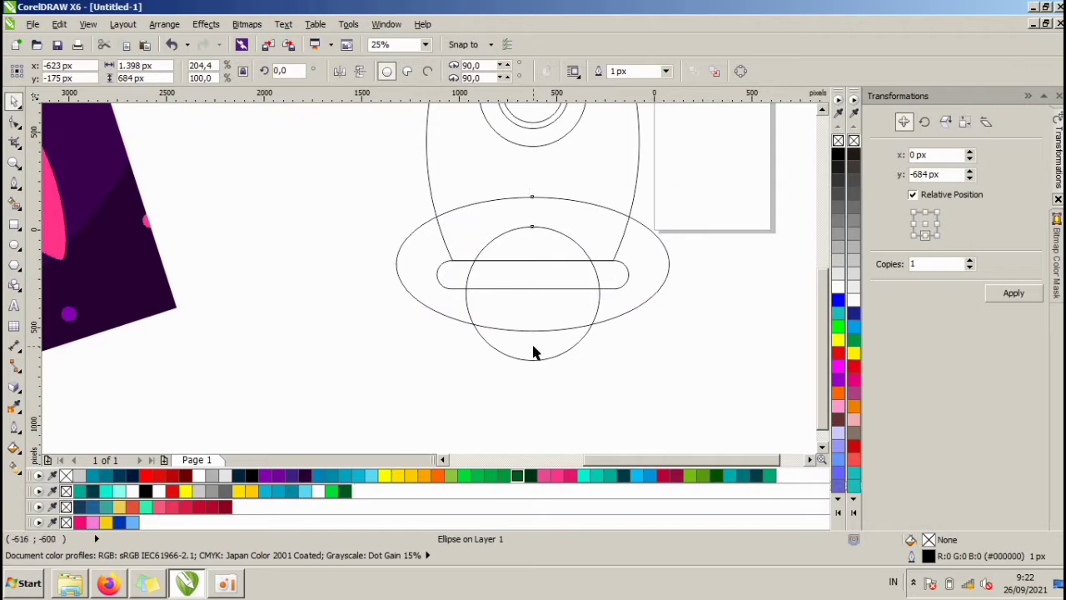
left_click(538, 356, "shift")
left_click_drag(548, 349, 547, 360)
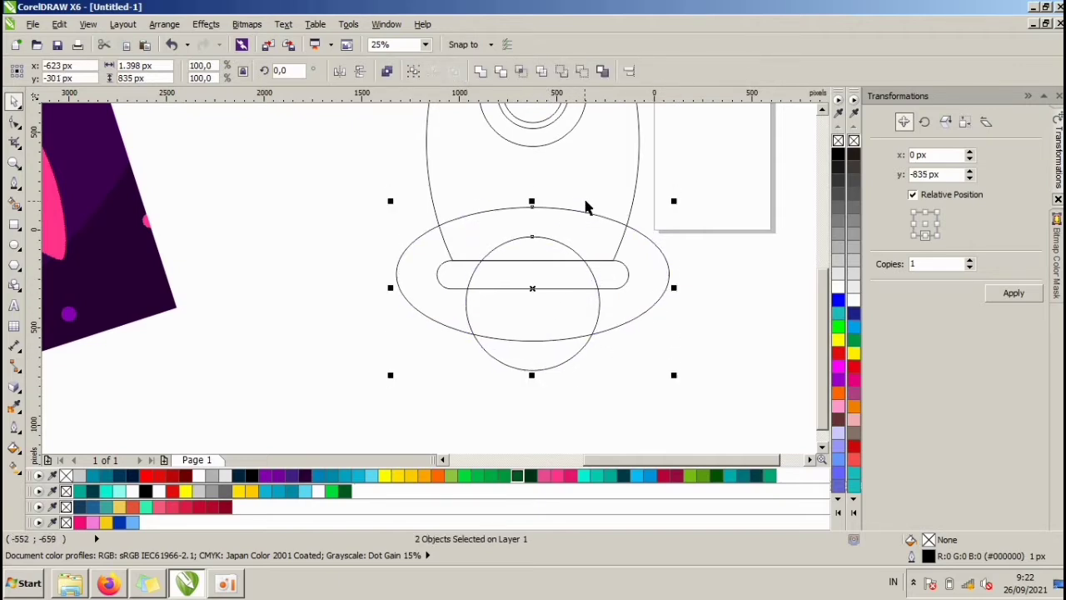
left_click(585, 201, "shift")
left_click(717, 242)
Intersect the wide ellipse with the circle to form the engine section, and delete both source shapes
left_click(654, 311)
left_click(555, 361, "shift")
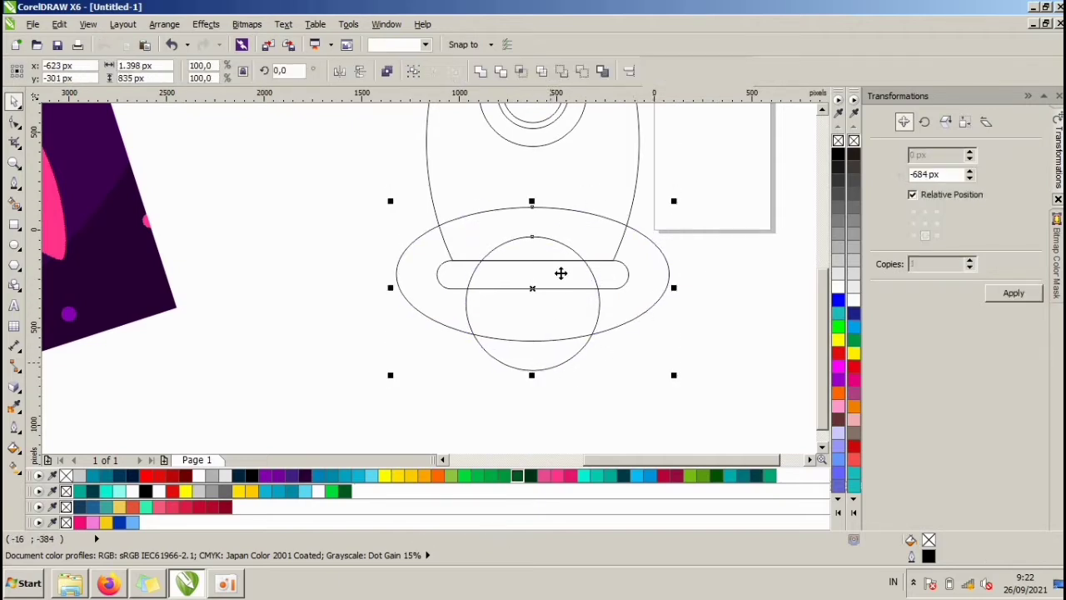
left_click(522, 71)
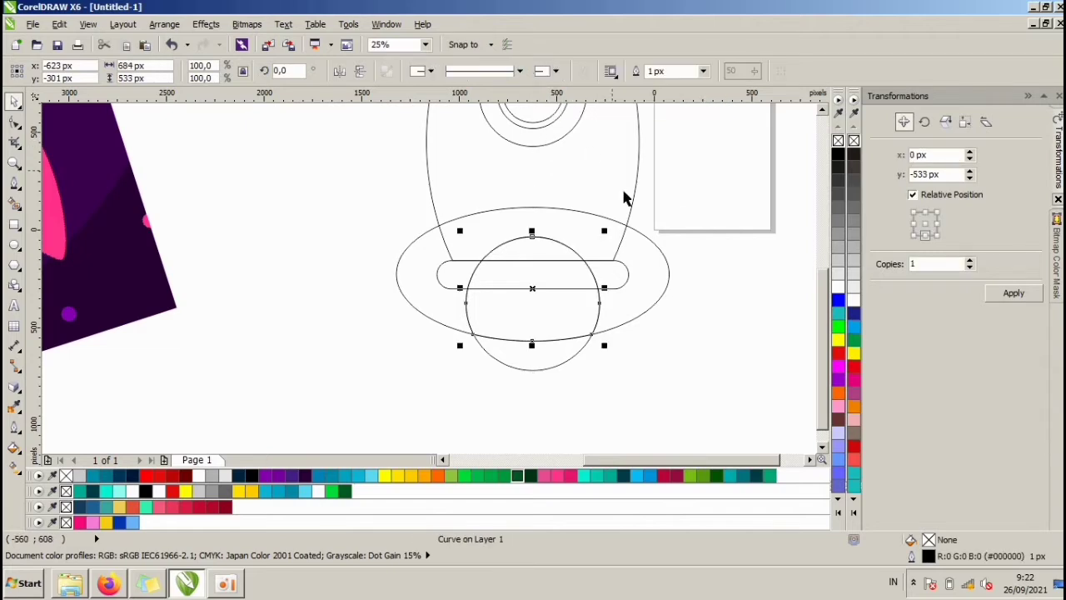
left_click(643, 267)
key("Delete")
left_click(546, 365)
key("Delete")
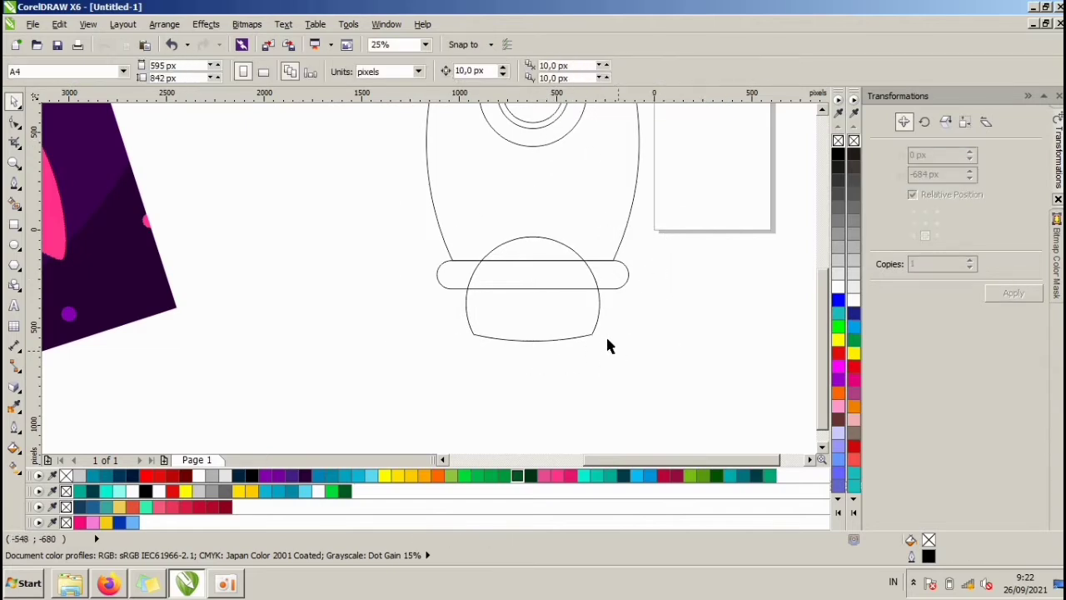
Fill the engine section, rocket body and base bar with white, with the engine section behind the other two
left_click(601, 305)
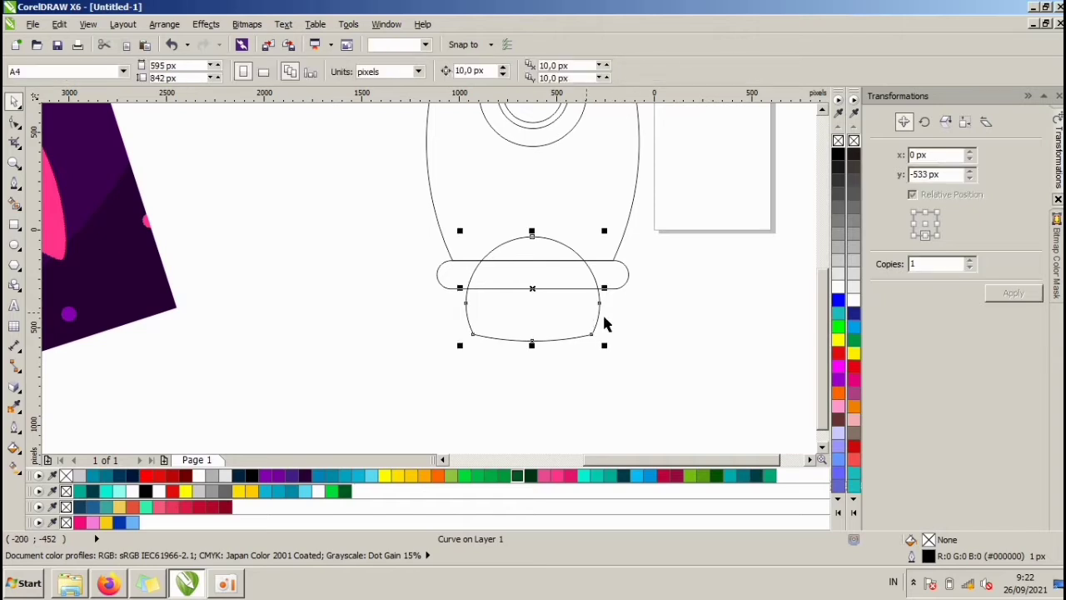
left_click(838, 292)
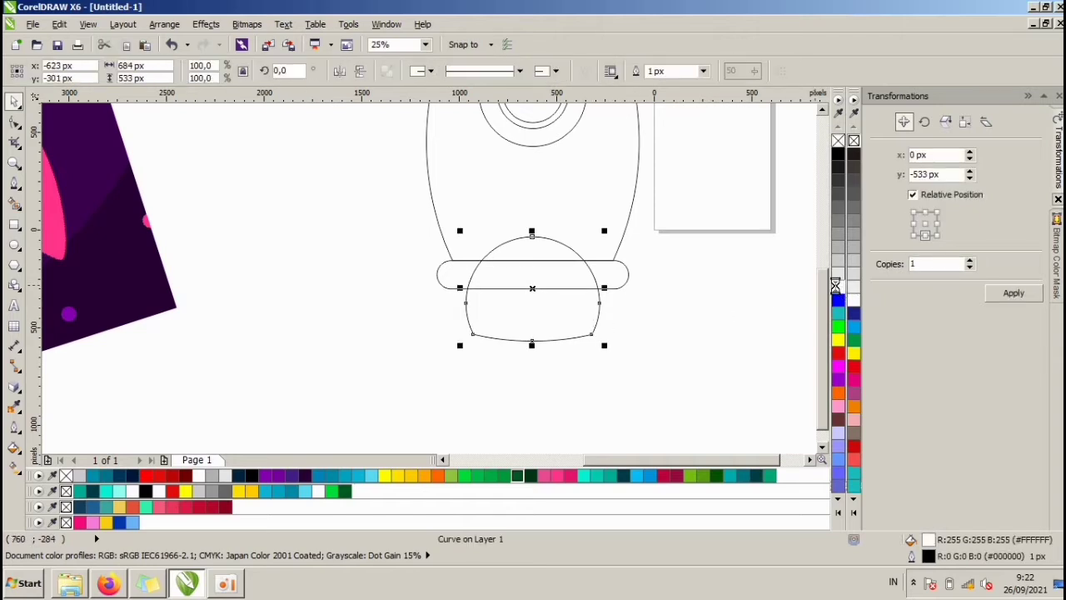
left_click(681, 331)
scroll(641, 336, "down", 2)
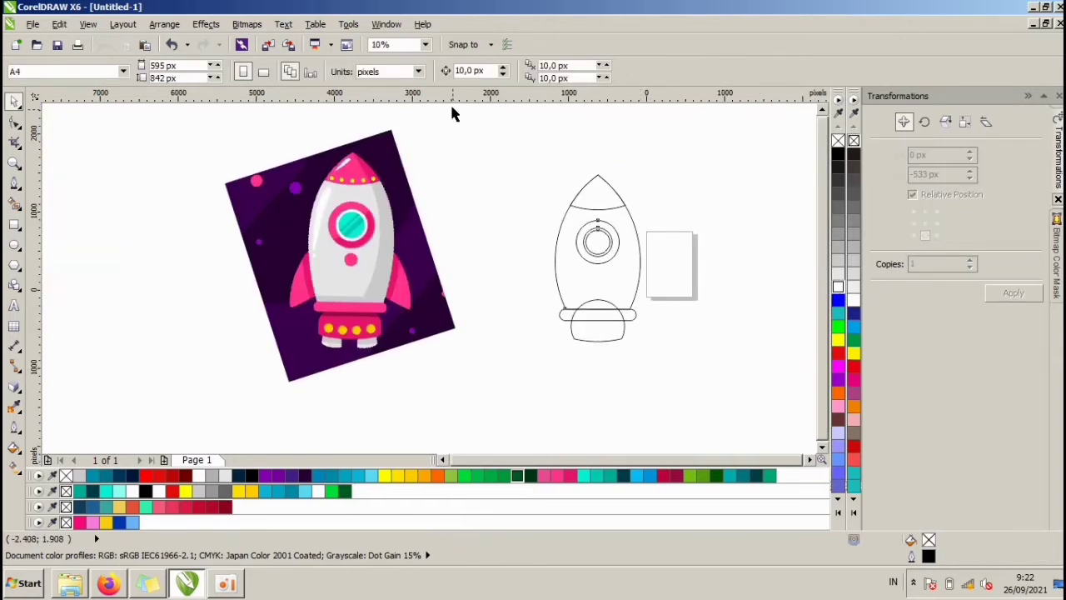
left_click(703, 321)
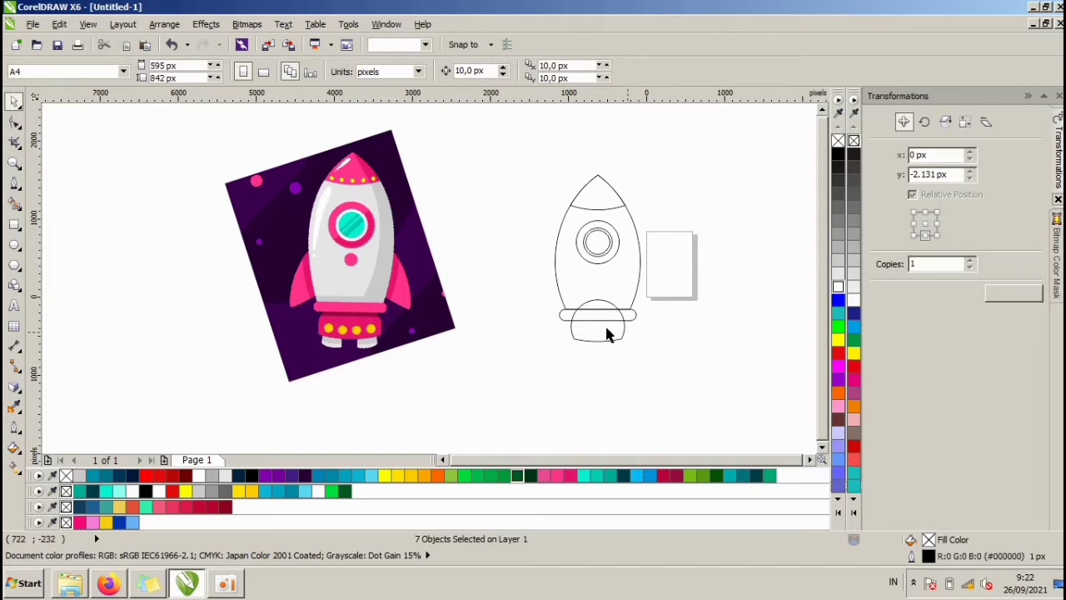
left_click(611, 276)
left_click(837, 287)
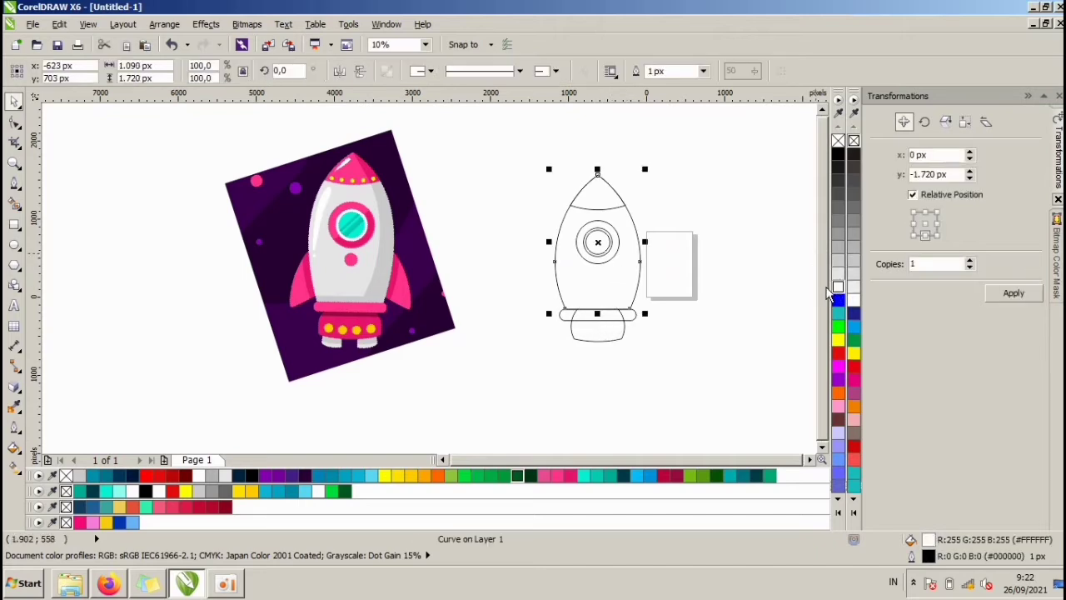
left_click(680, 308)
left_click(629, 320)
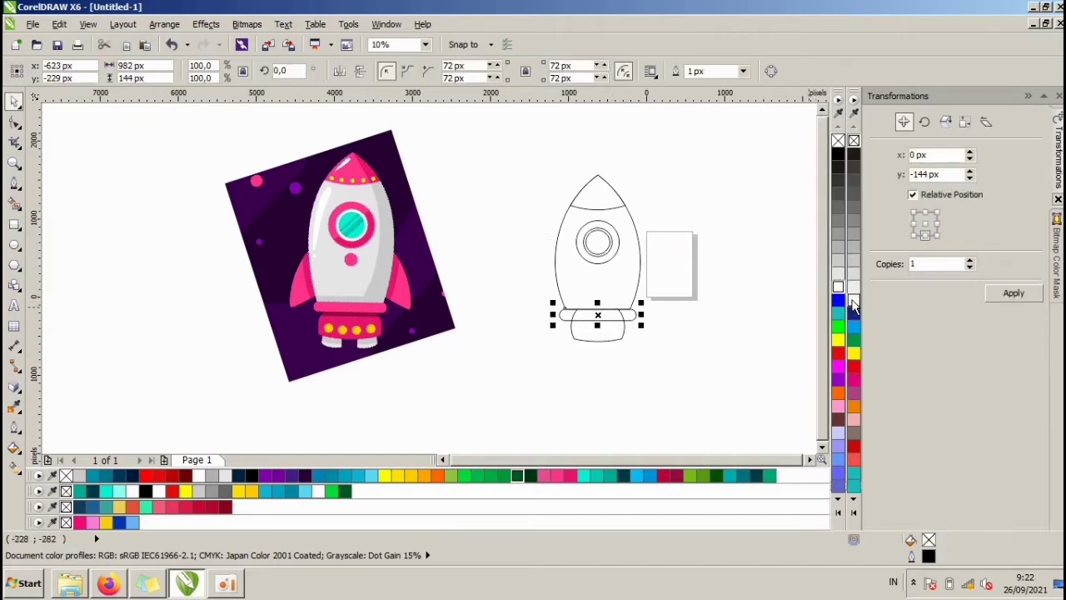
left_click(701, 298)
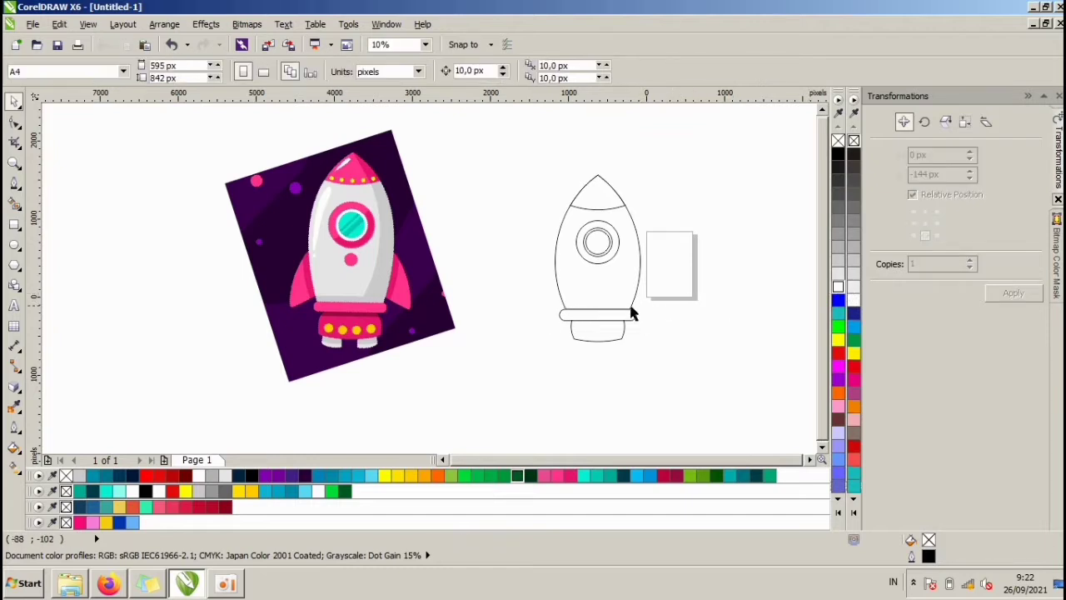
Shorten the engine section to about 473 px high by raising its bottom edge
scroll(631, 313, "up", 2)
left_click_drag(433, 363, 433, 349)
scroll(597, 307, "down", 2)
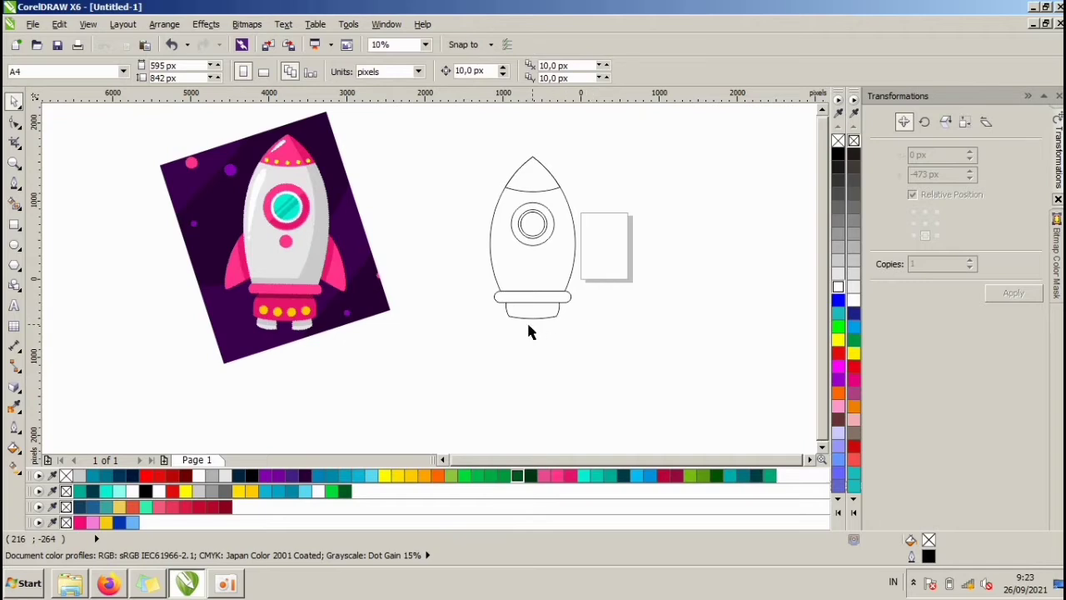
Draw a rectangle about 152 × 238 px across the engine section's lower-left edge and an ellipse about 460 × 350 px over it
scroll(528, 331, "up", 4)
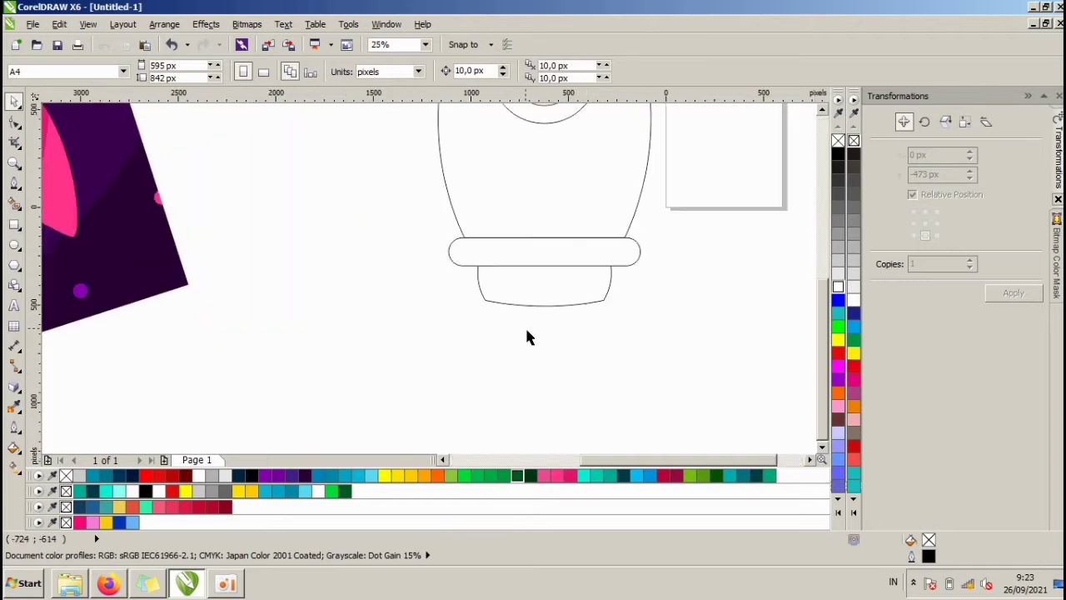
left_click(15, 225)
left_click_drag(451, 243, 511, 336)
left_click(14, 244)
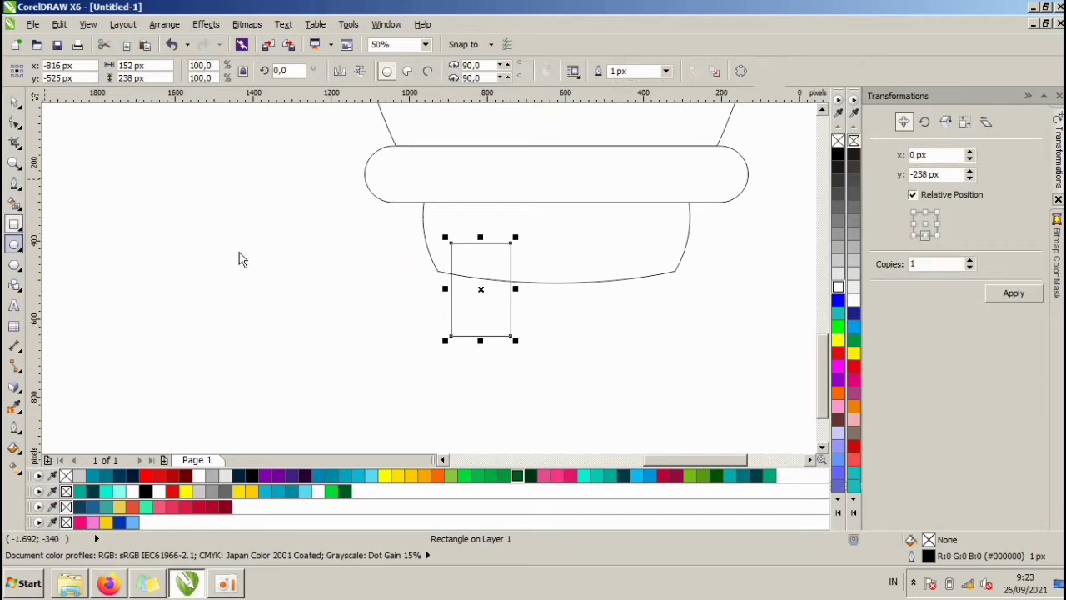
left_click_drag(418, 186, 595, 323)
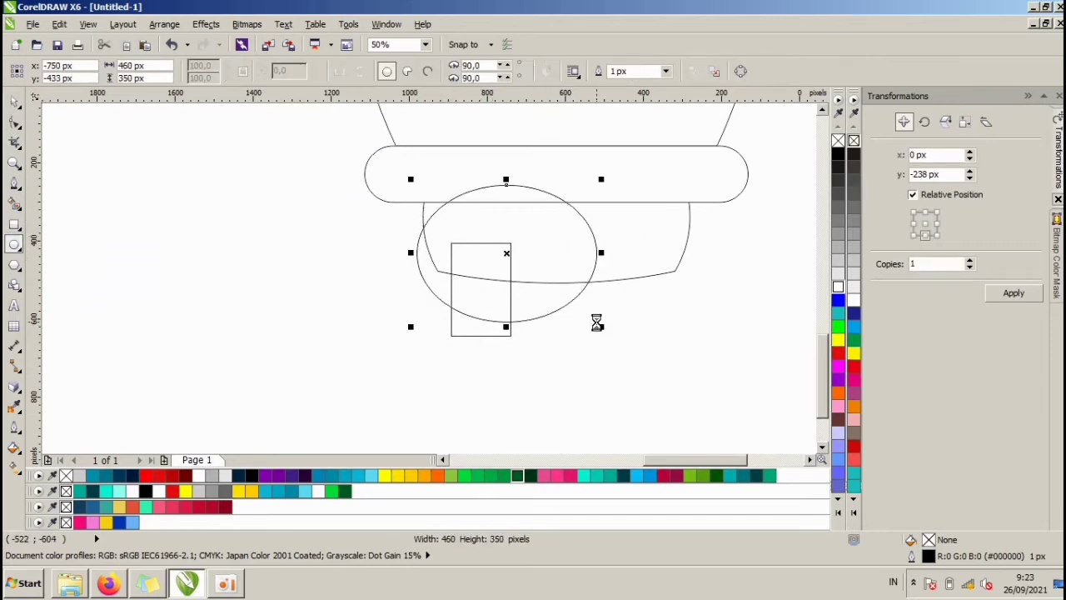
Intersect the rectangle with the ellipse to form a nozzle with a curved bottom, and delete the source shapes
left_click(472, 335, "shift")
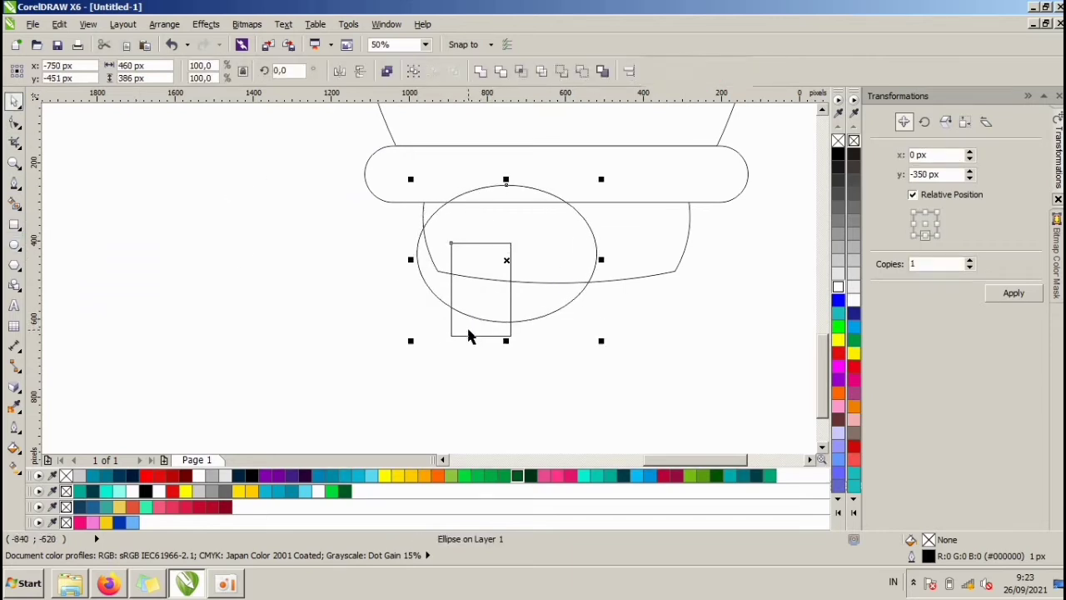
left_click(520, 73)
left_click(541, 310)
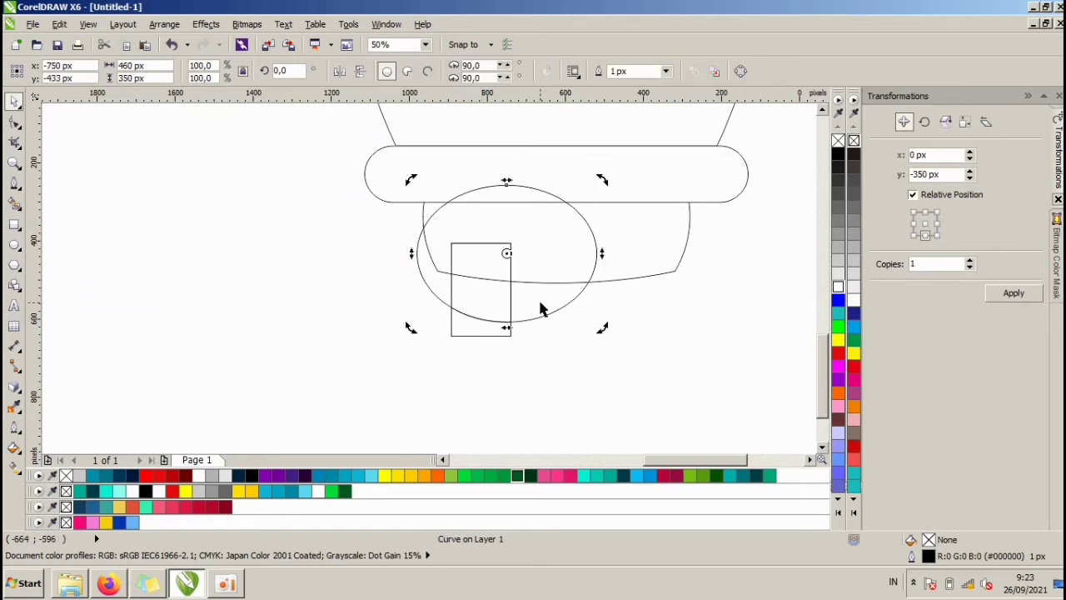
key("Delete")
Add a horizontally mirrored copy of the nozzle on the right side, about 496 px across both, and weld the pair
left_click(488, 318)
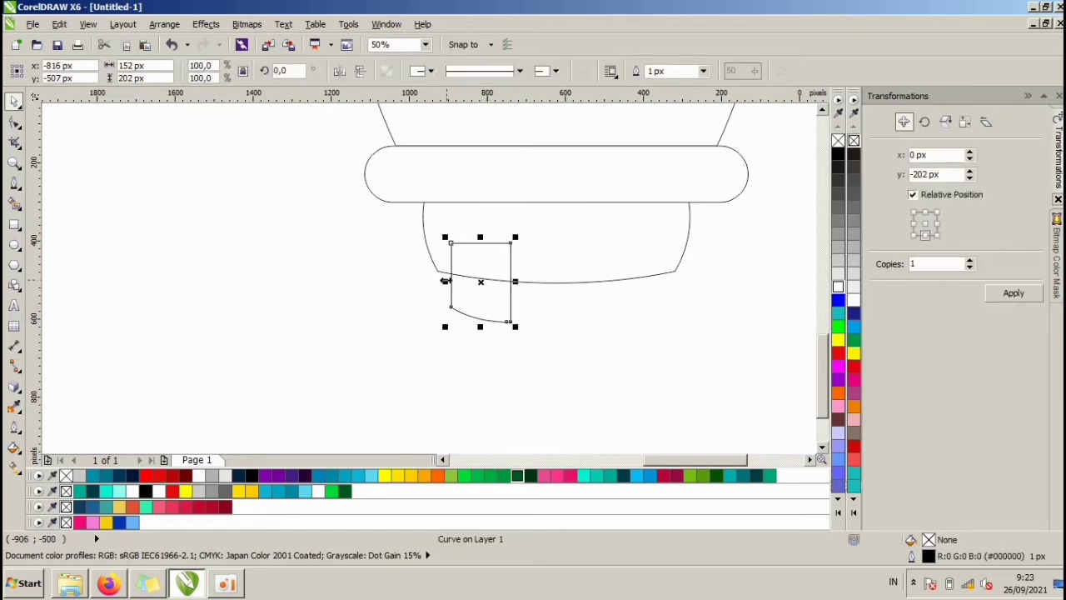
left_click_drag(445, 280, 612, 299)
left_click(511, 310, "shift")
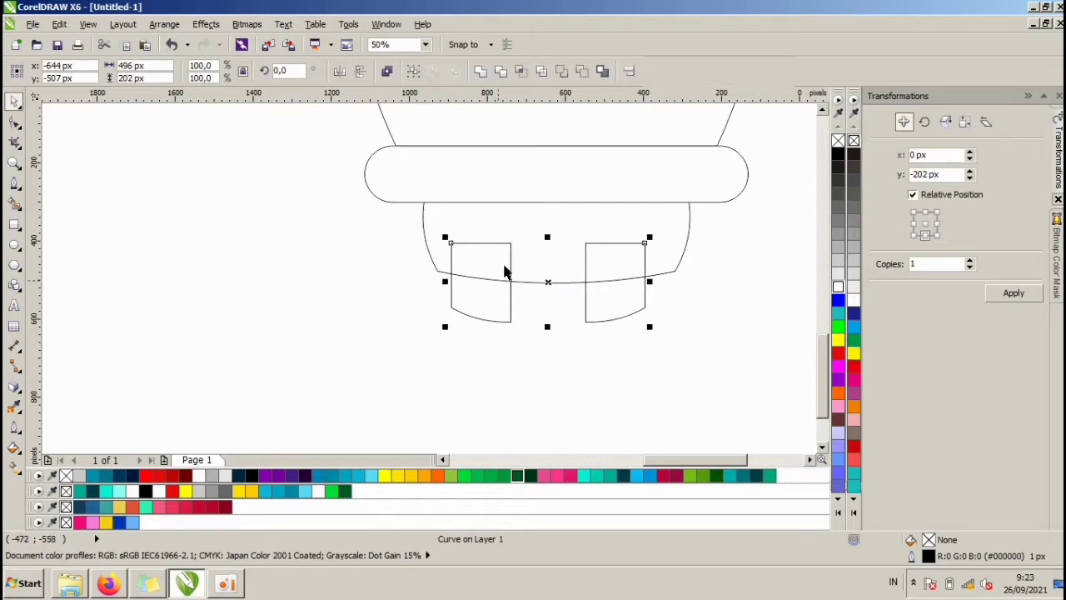
left_click(500, 72)
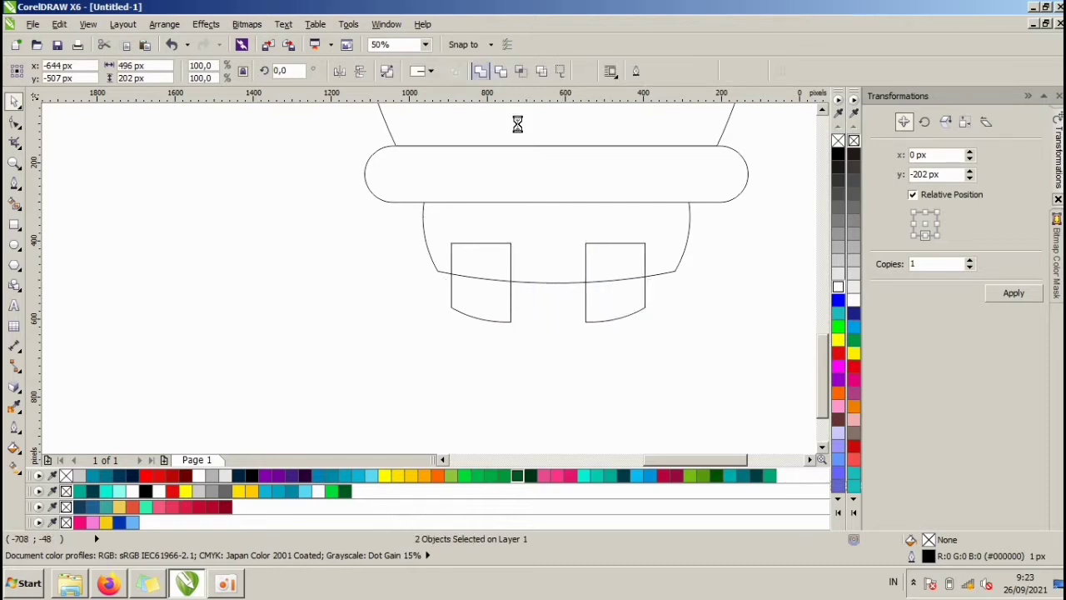
Centre the nozzle pair horizontally on the engine section and send it to the back
left_click(674, 240, "shift")
key("c")
key("Escape")
left_click(623, 293)
key("shift+Page_Down")
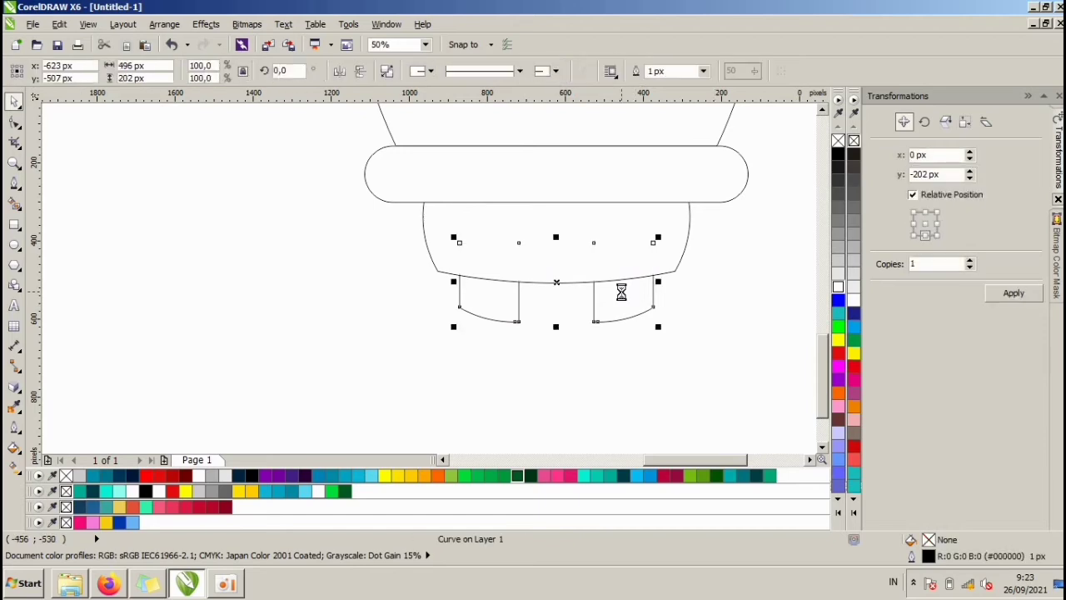
key("Escape")
Draw a closed curved triangular fin about 764 px tall over the body's lower-left edge with the Pen tool
scroll(652, 318, "down", 4)
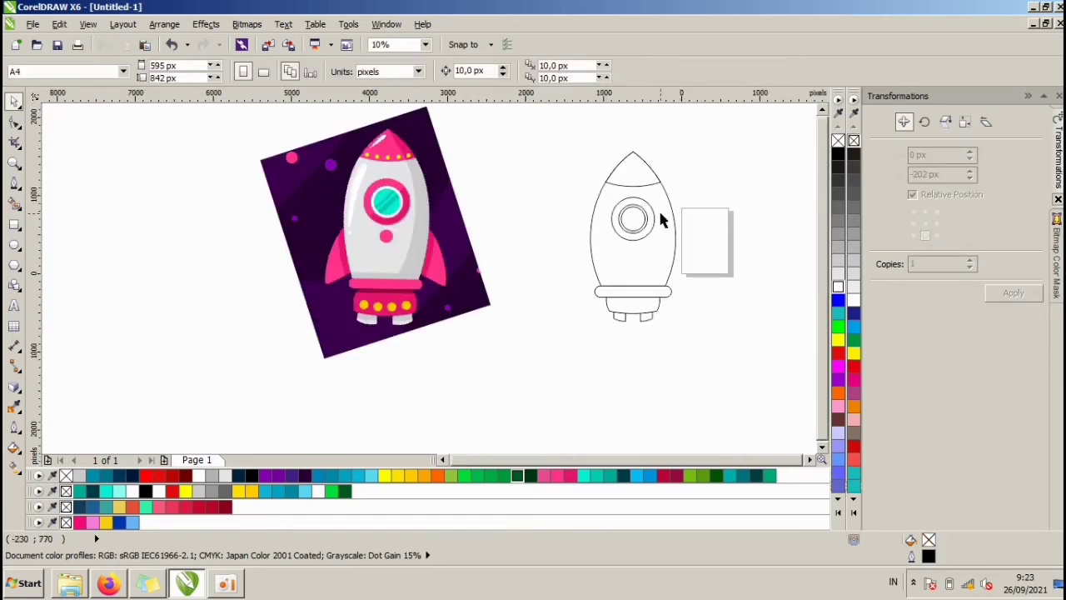
scroll(658, 215, "up", 2)
left_click(13, 184)
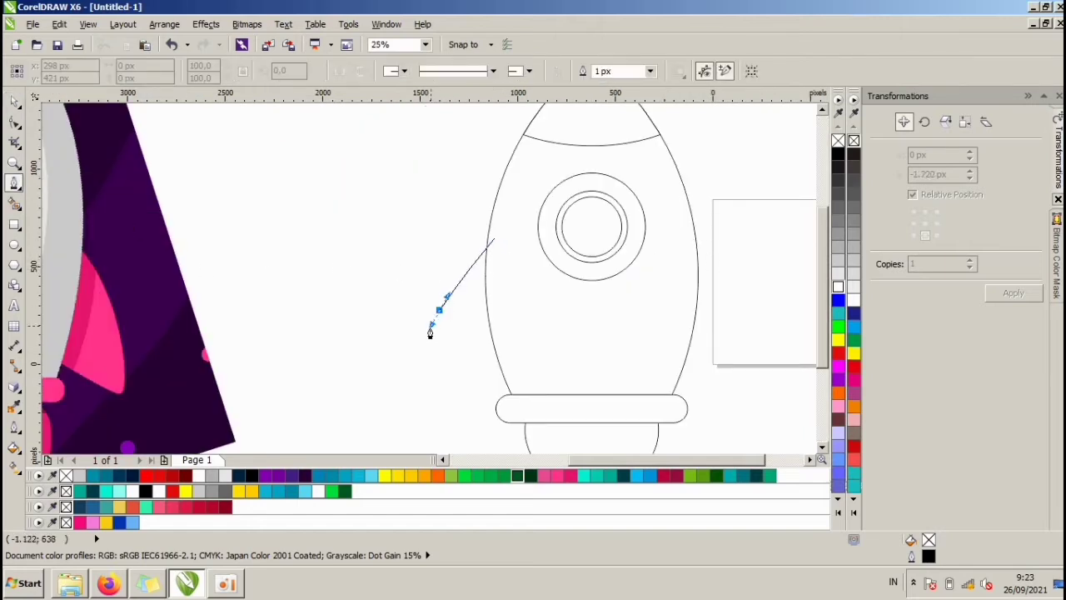
left_click_drag(429, 333, 422, 348)
left_click_drag(417, 384, 419, 403)
left_click(500, 352)
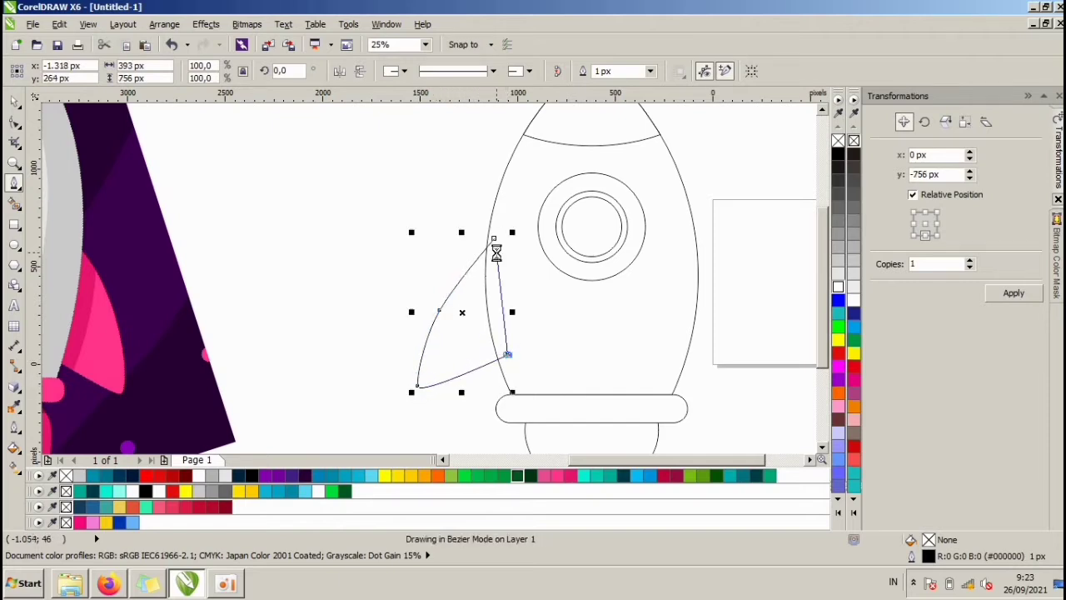
left_click(494, 239)
Delete the extra middle node on the fin's curved outer edge
key("F10")
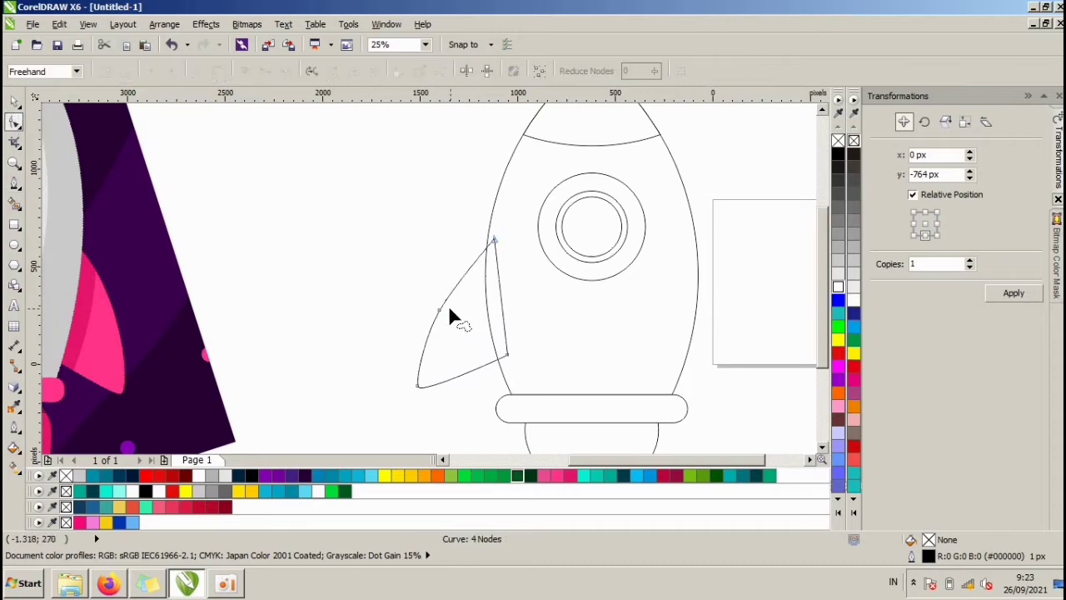
key("Delete")
left_click(13, 101)
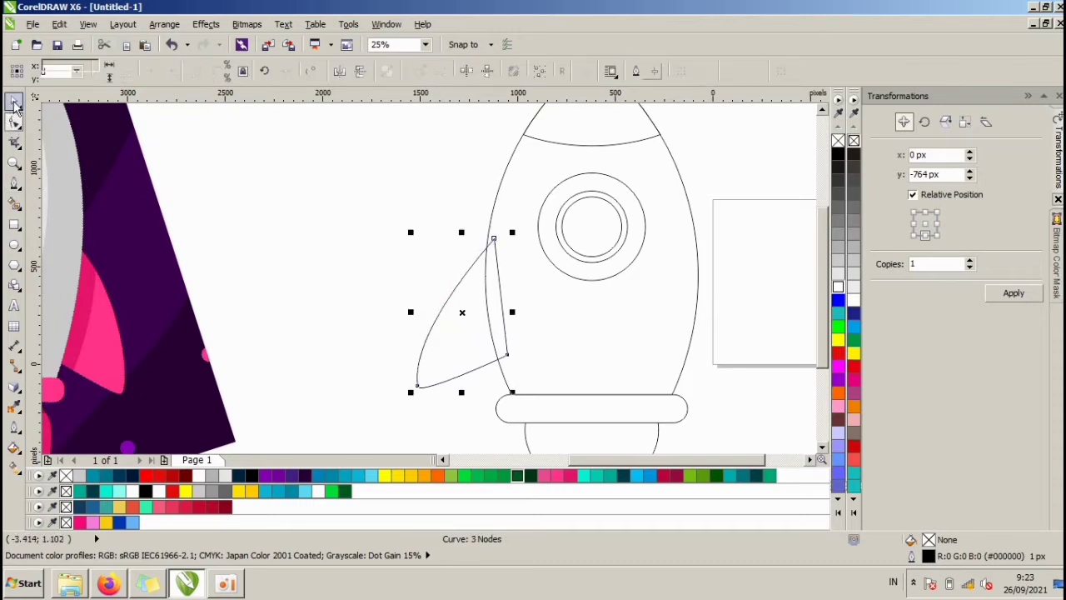
Stretch the fin to about 459 × 876 px and position it so its inner edge overlaps the body's left side
left_click_drag(461, 391, 464, 413)
left_click_drag(455, 369, 460, 369)
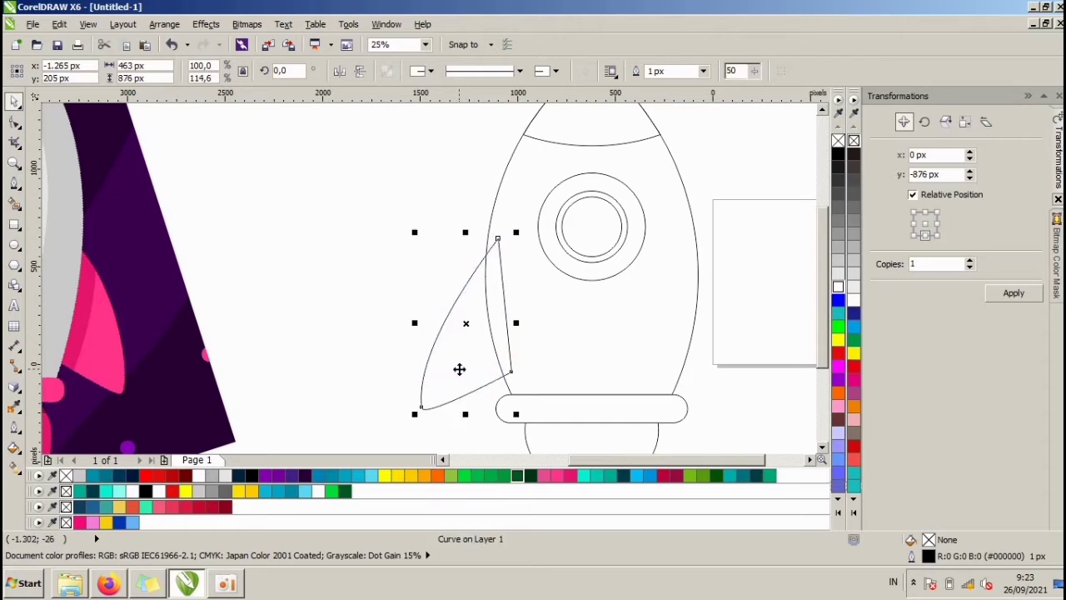
left_click(459, 324)
left_click_drag(470, 231, 461, 231)
left_click(462, 347)
left_click(469, 389)
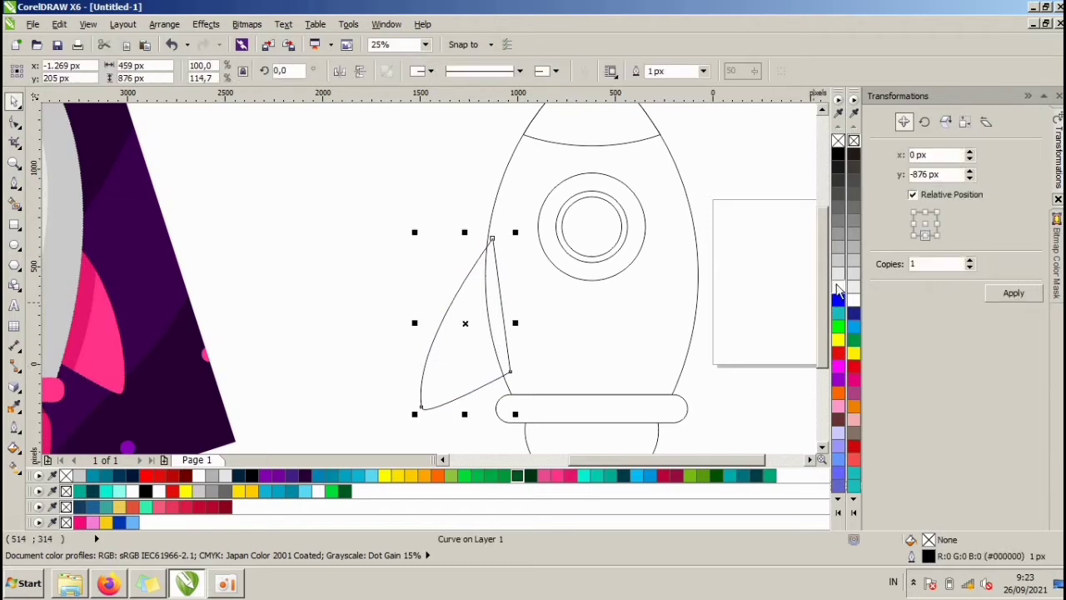
Add a horizontally mirrored copy of the white-filled fin on the body's right side and send the grouped pair to the back
left_click_drag(418, 323, 713, 356)
left_click(510, 319, "shift")
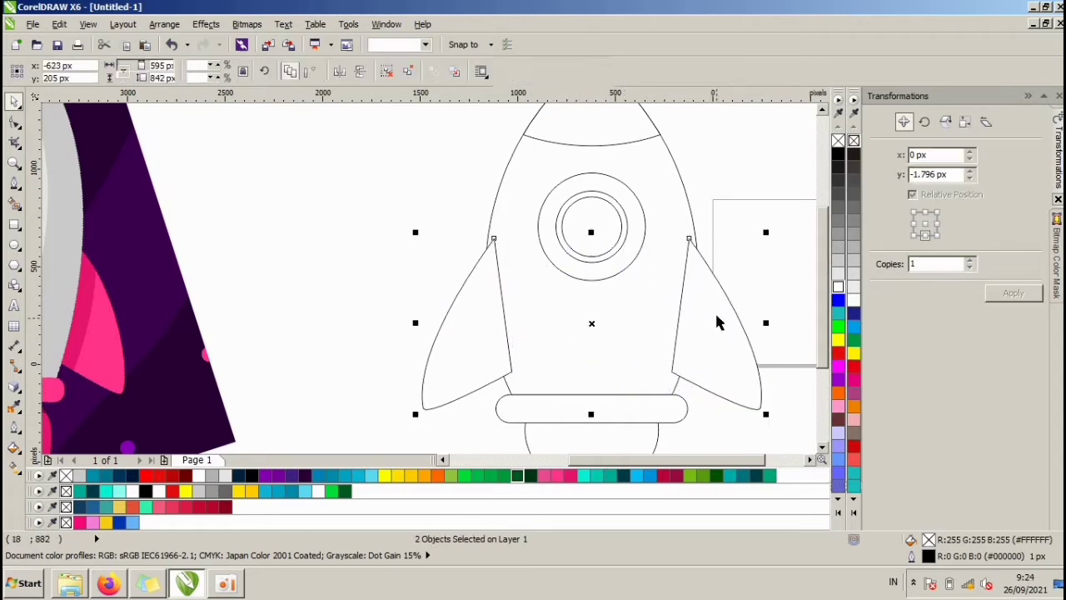
key("ctrl+g")
key("shift+Page_Down")
left_click(760, 185)
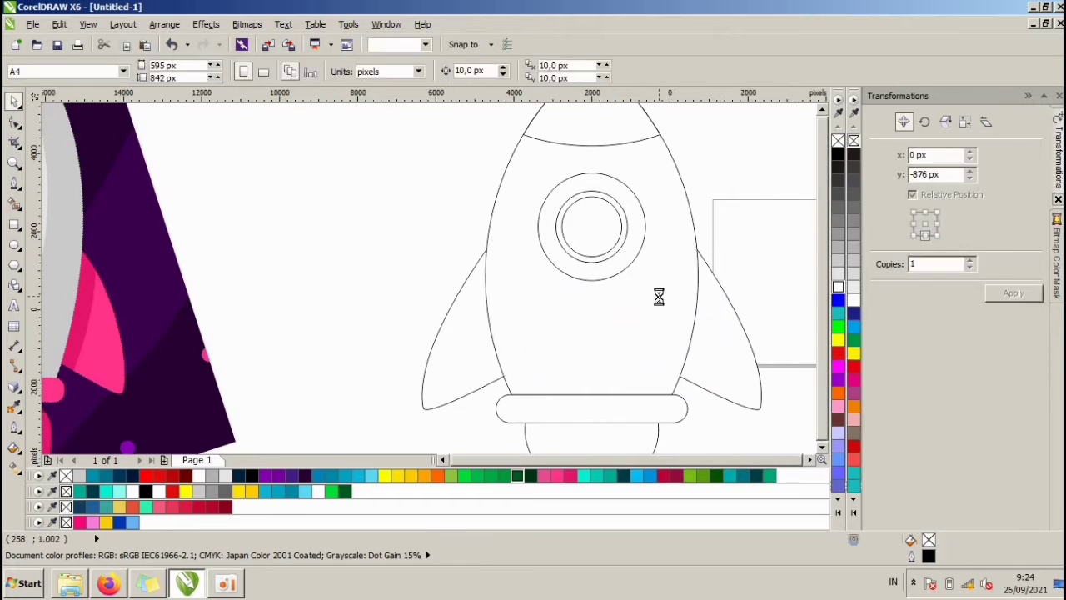
Fill the rocket's nose cone with pink
scroll(667, 300, "down", 4)
scroll(695, 300, "up", 1)
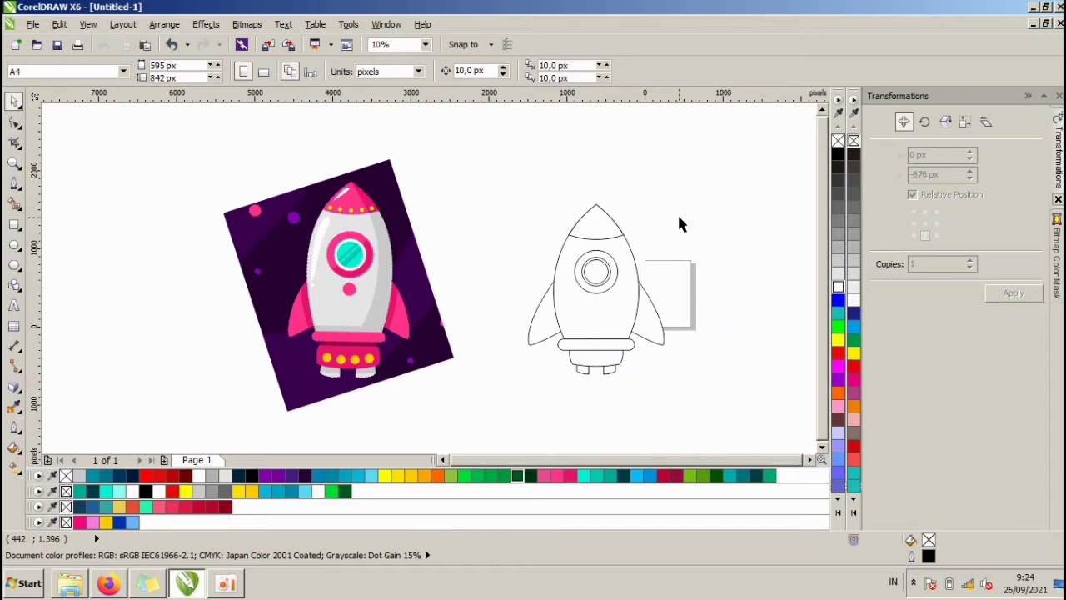
scroll(636, 216, "up", 3)
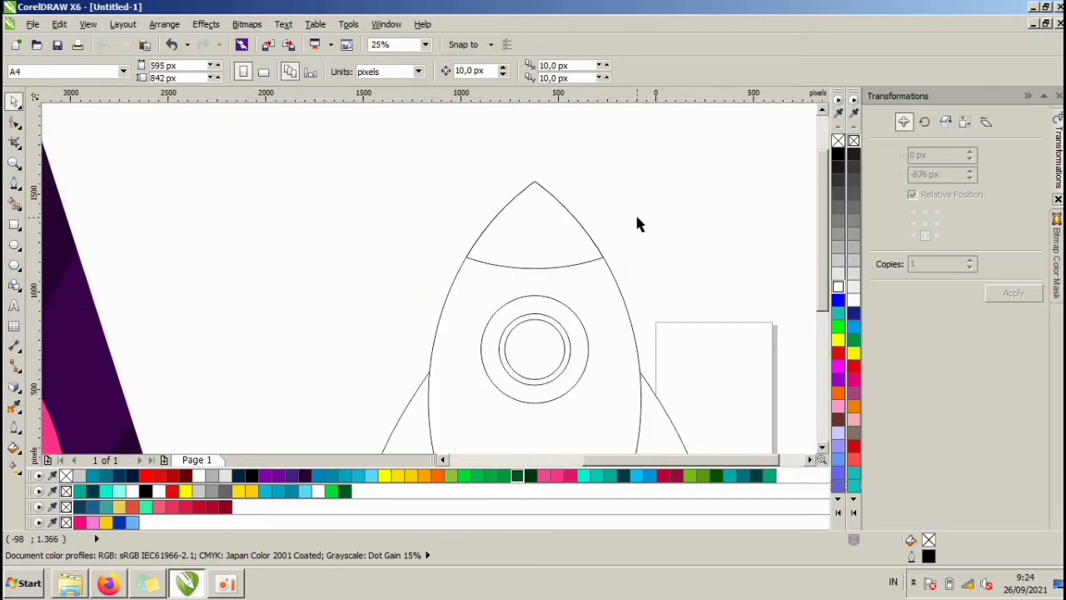
left_click(468, 264)
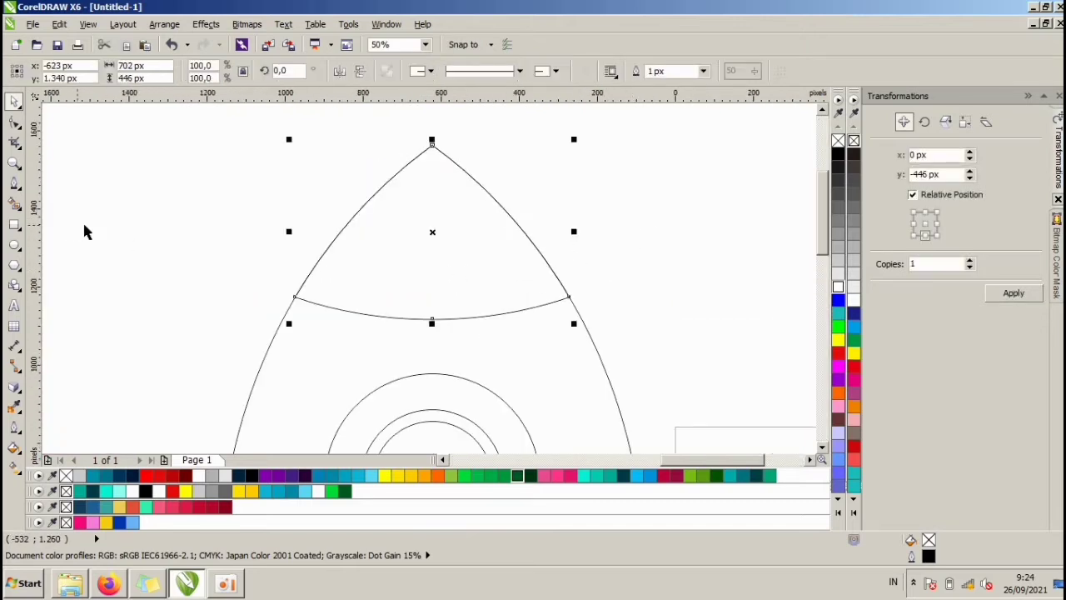
Fill the rocket body with 10% black and lighten the fill to #F2F2F2
left_click(552, 377)
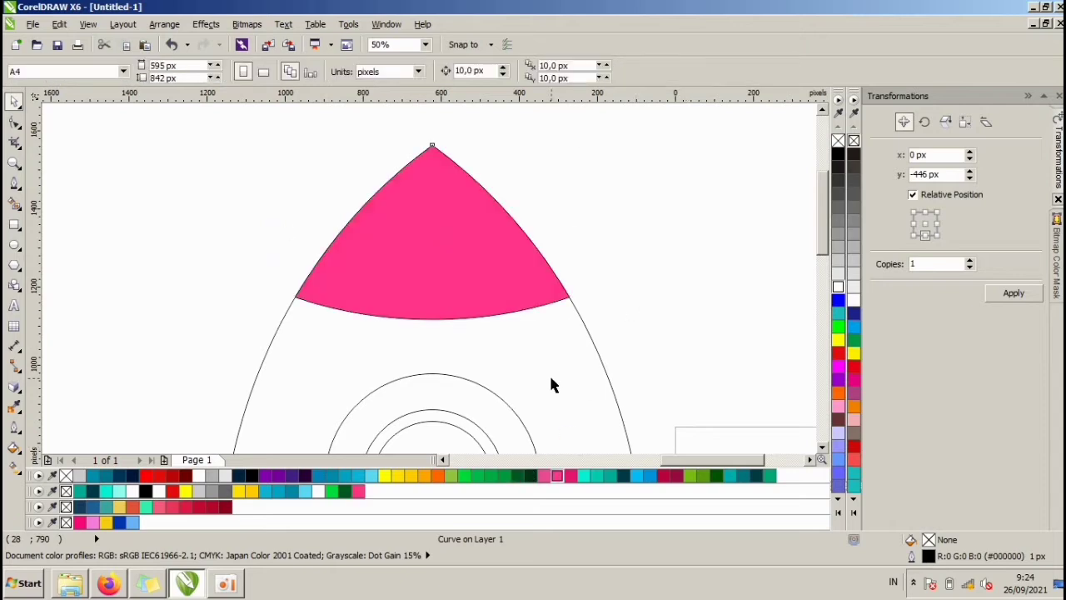
left_click(838, 273)
left_click(620, 210)
scroll(621, 218, "down", 3)
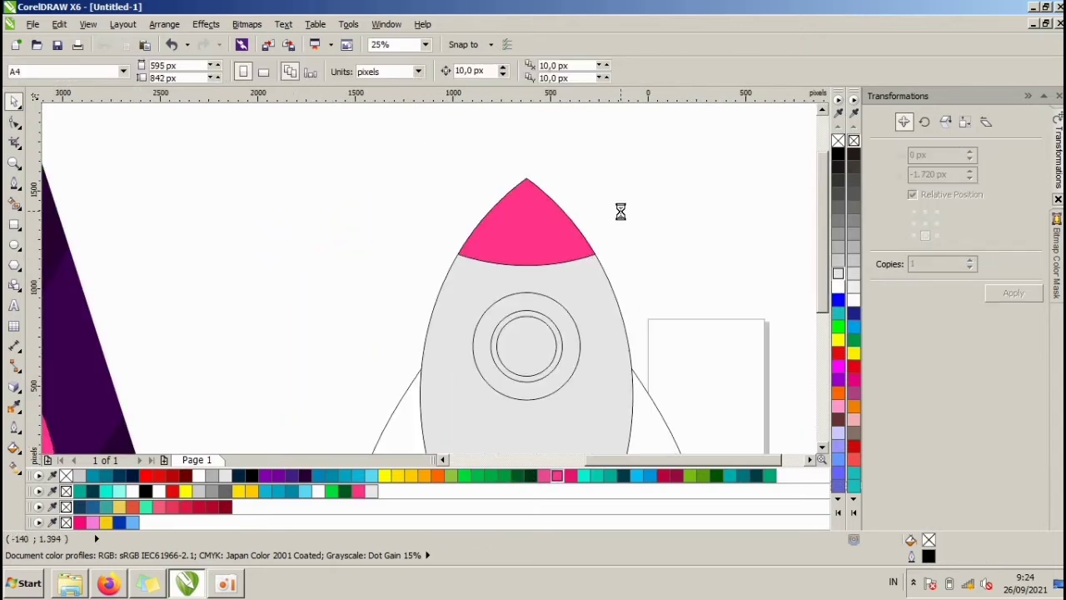
scroll(633, 285, "up", 2)
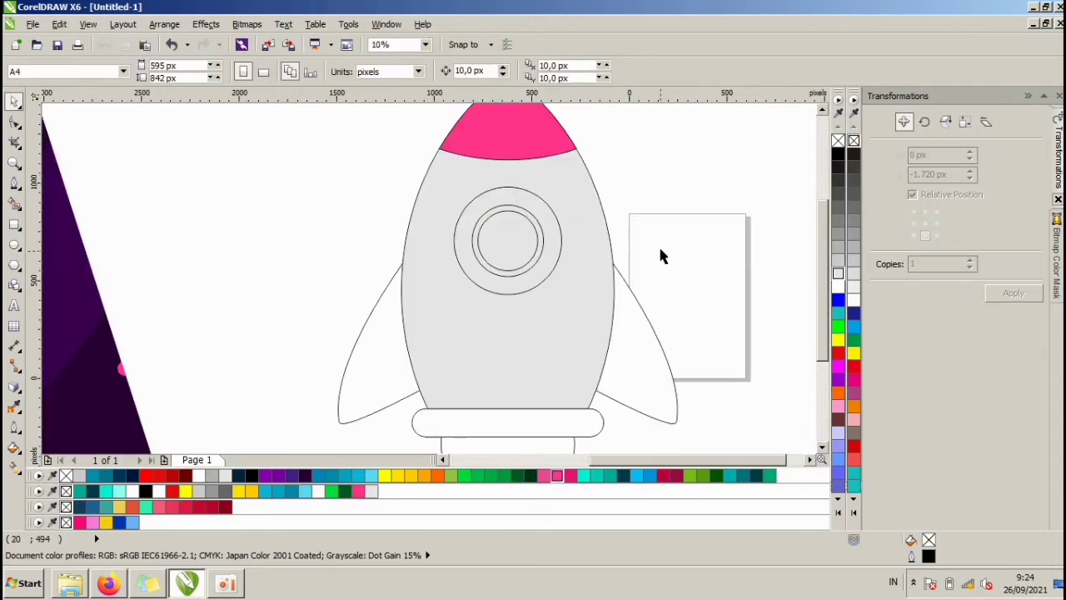
left_click(593, 221)
double_click(930, 543)
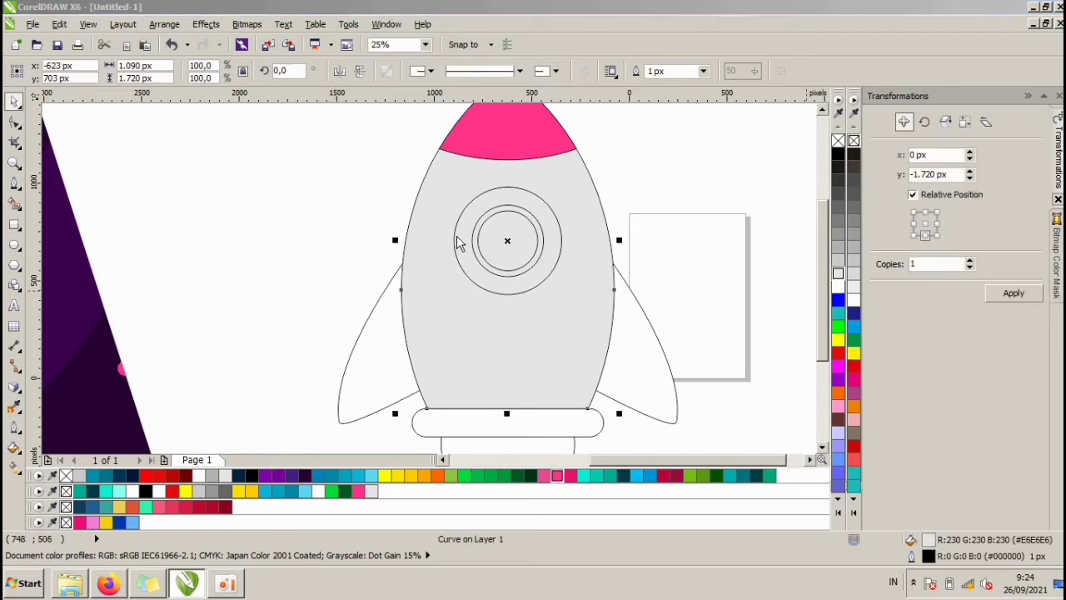
left_click(397, 169)
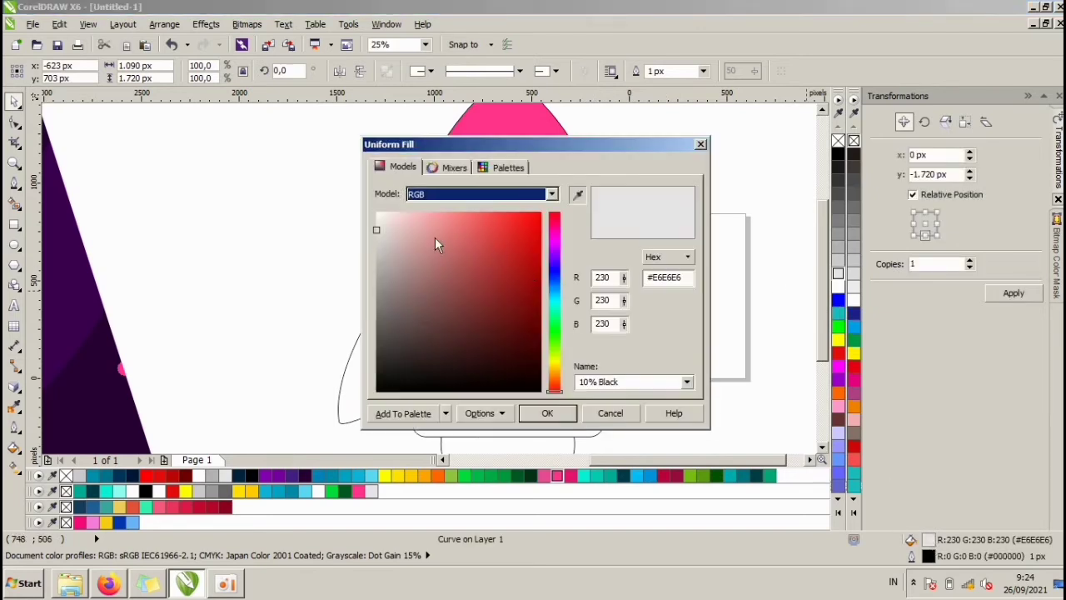
left_click_drag(377, 233, 374, 220)
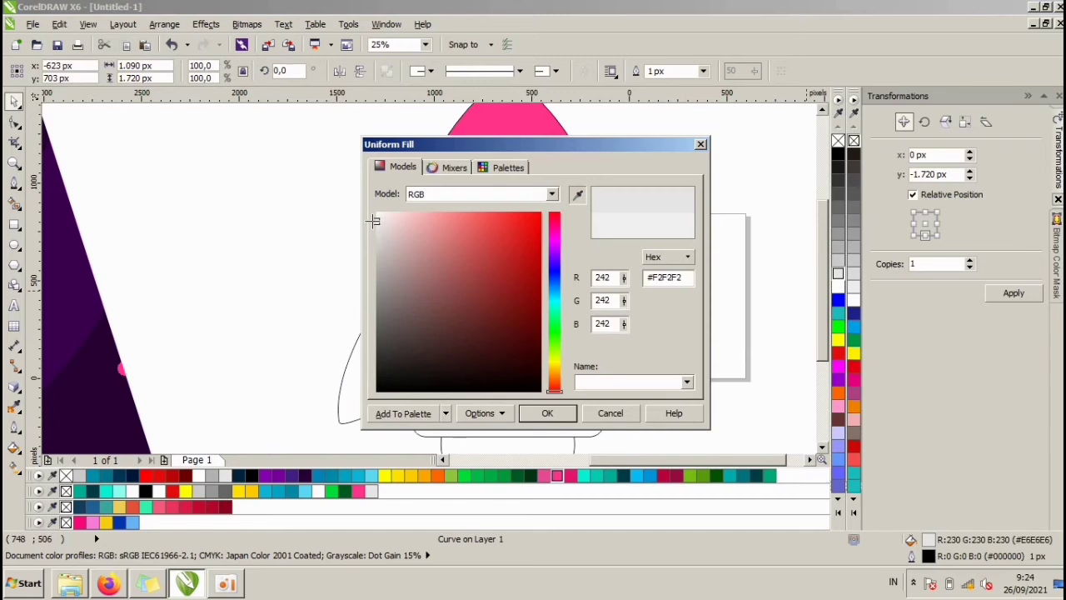
left_click(543, 416)
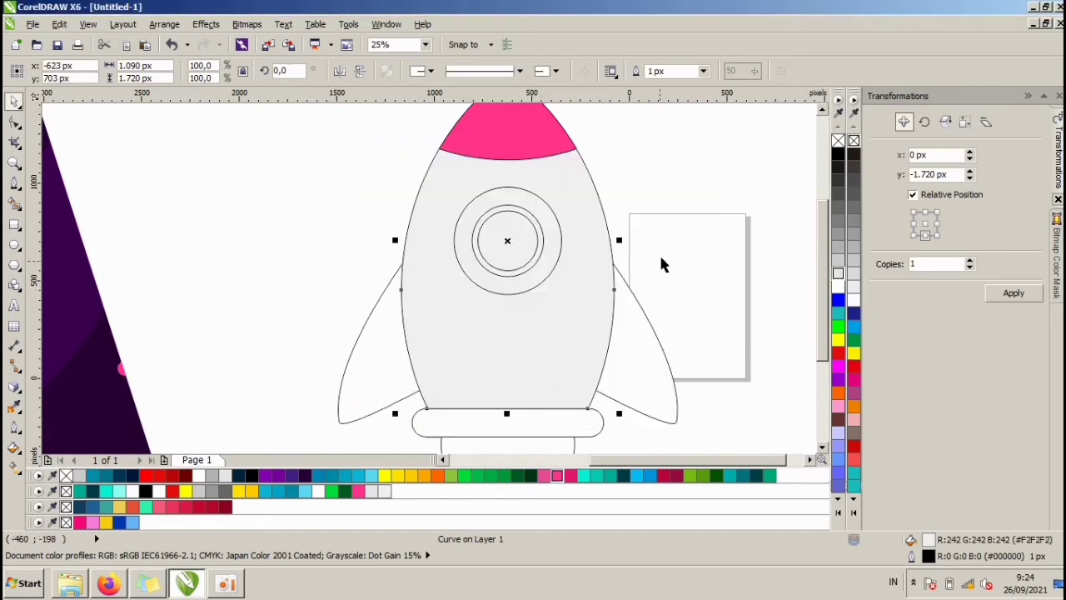
Remove the outlines from the rocket body and the nose cone
right_click(838, 139)
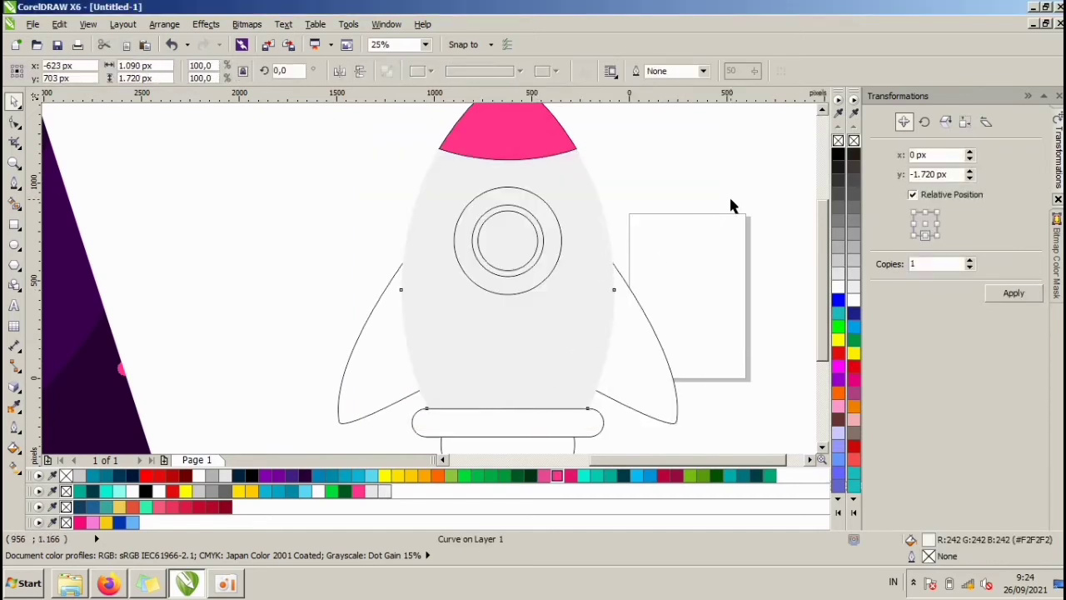
left_click(731, 200)
scroll(634, 235, "down", 1)
scroll(610, 178, "up", 1)
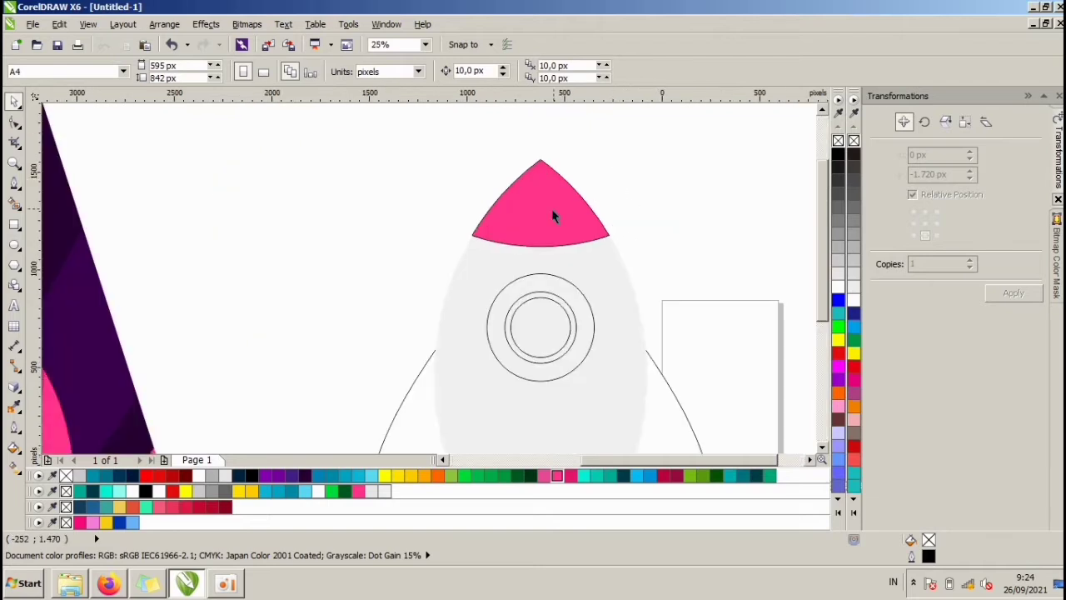
left_click(552, 214)
left_click(654, 205)
scroll(658, 207, "down", 1)
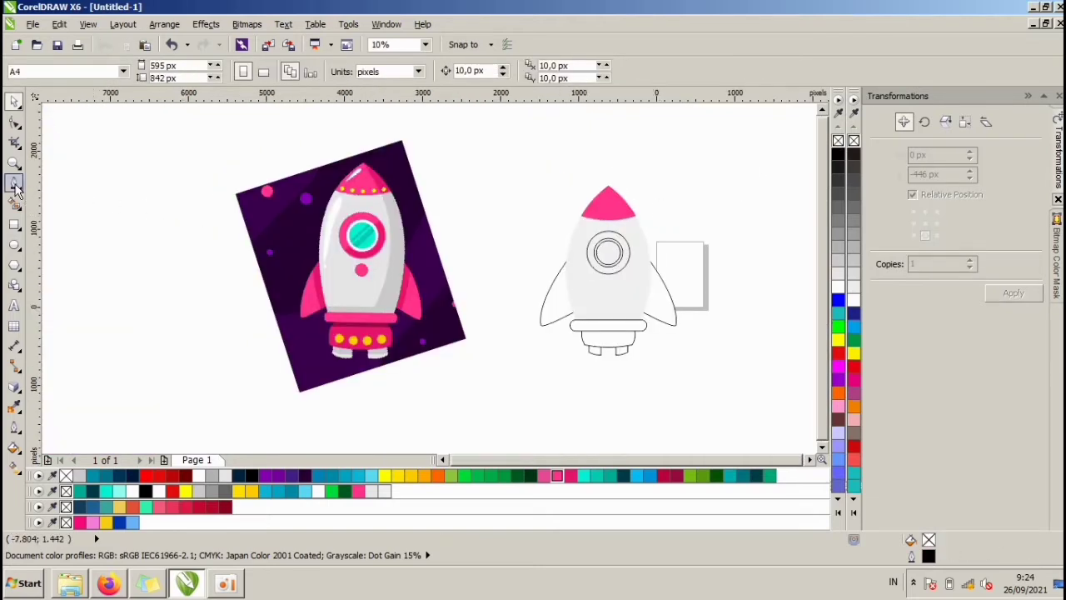
Draw a circle about 50 × 50 px near the nose cone's lower-left corner
left_click(14, 244)
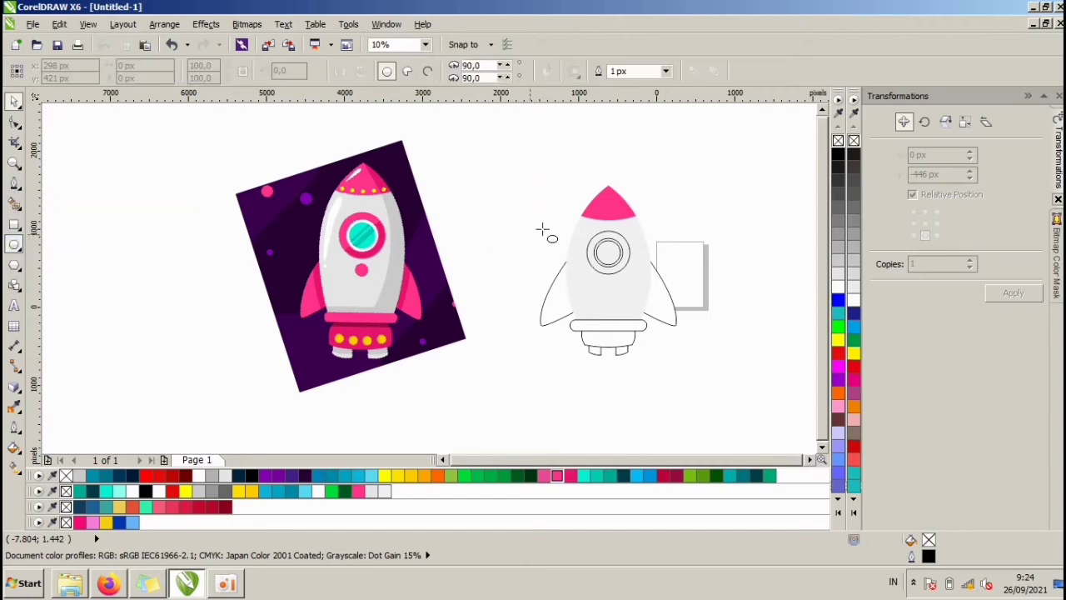
scroll(542, 229, "up", 5)
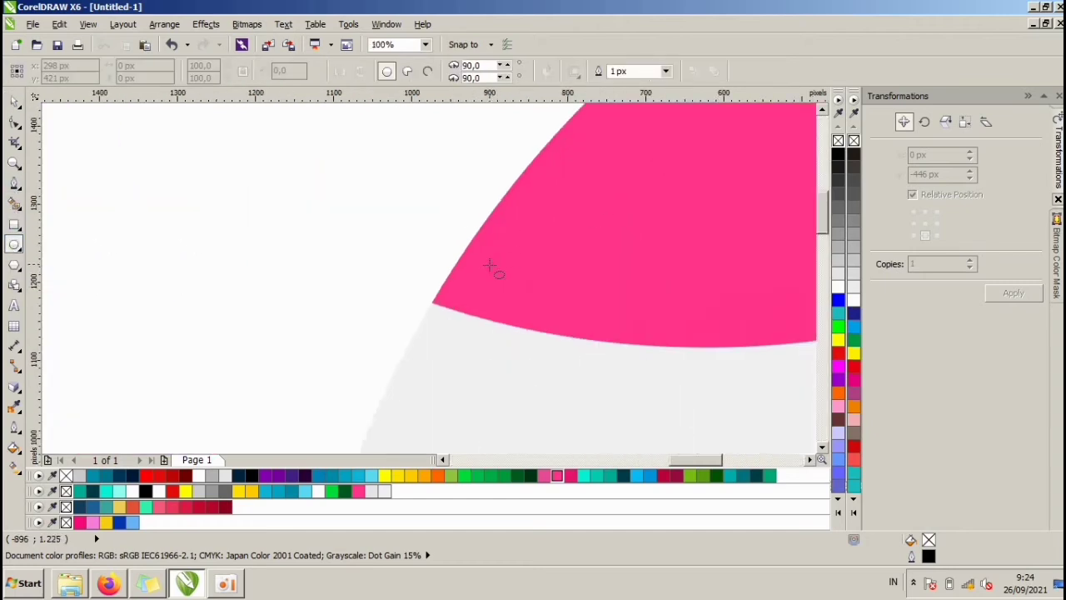
left_click_drag(493, 271, 513, 288)
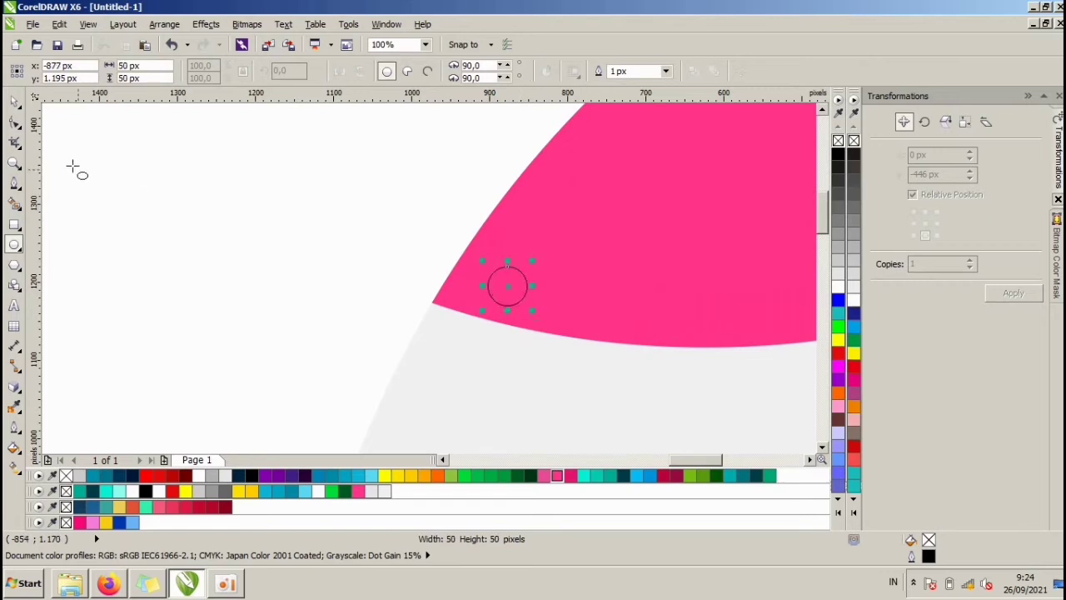
left_click(14, 100)
scroll(284, 252, "down", 1)
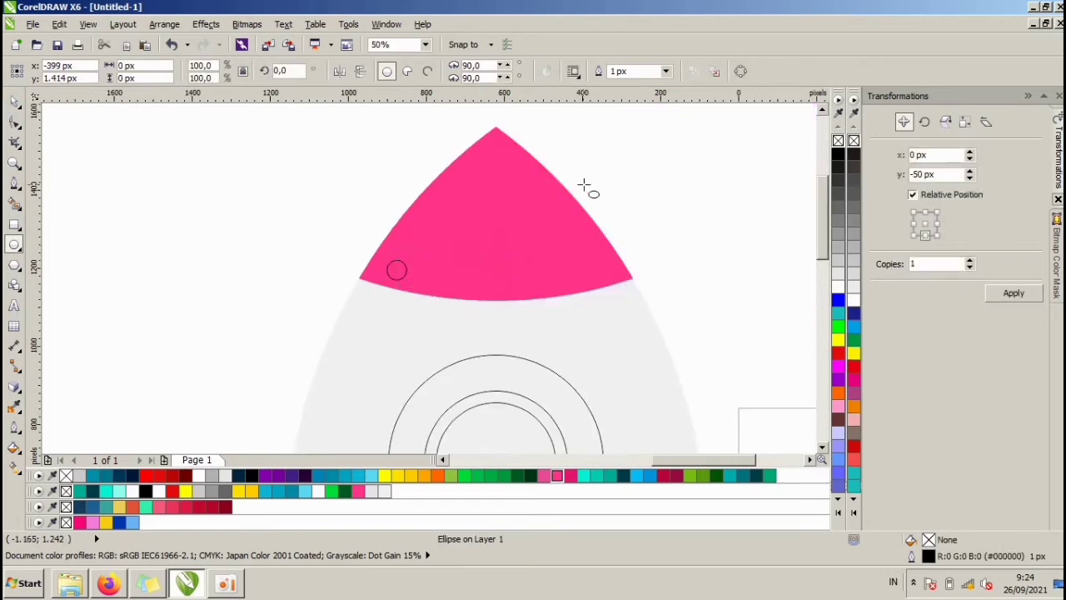
key("Escape")
scroll(444, 238, "up", 1)
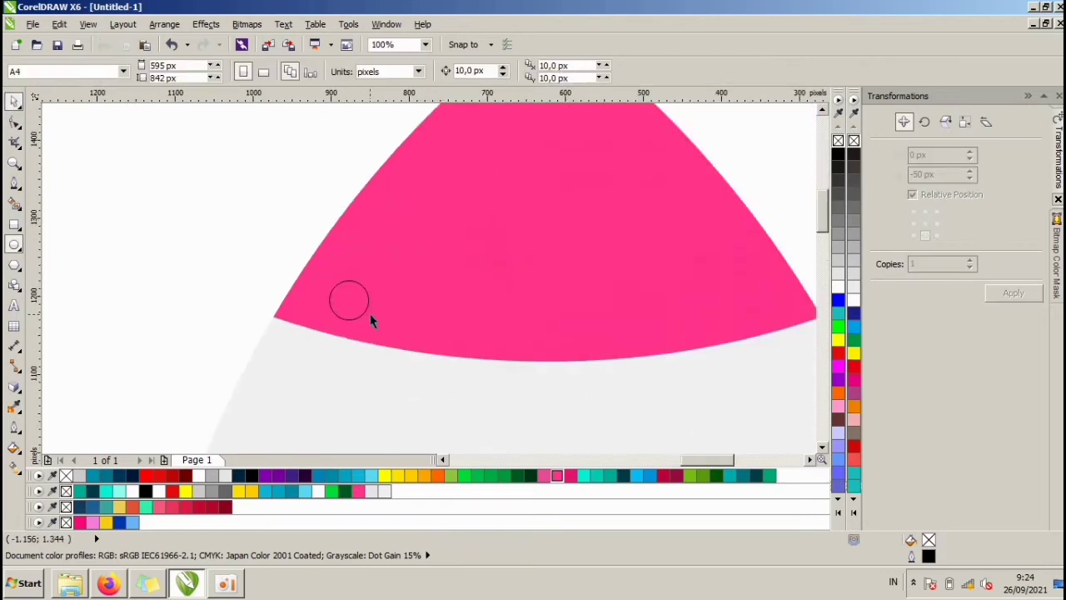
Fill the small circle on the nose cone with yellow #FFE100 and remove its outline
left_click(347, 298)
scroll(352, 285, "up", 1)
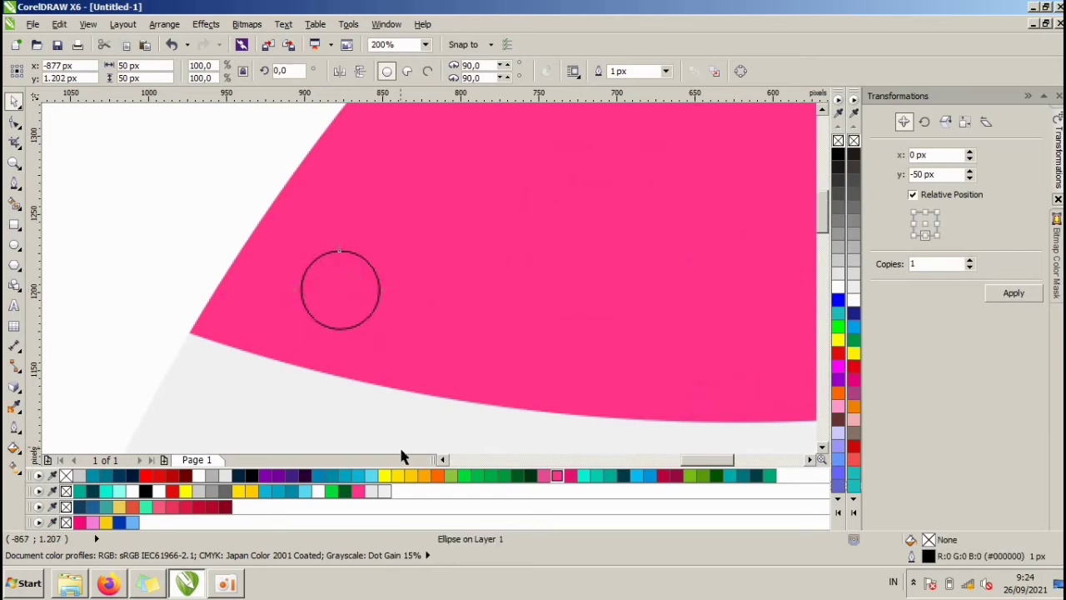
scroll(401, 456, "down", 1)
left_click(398, 475)
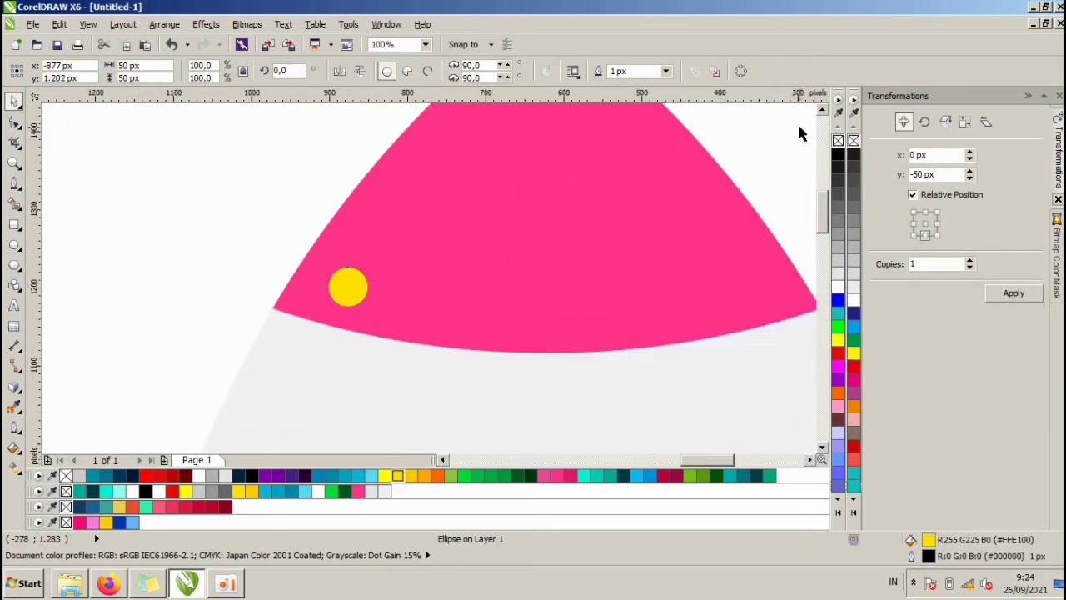
key("Escape")
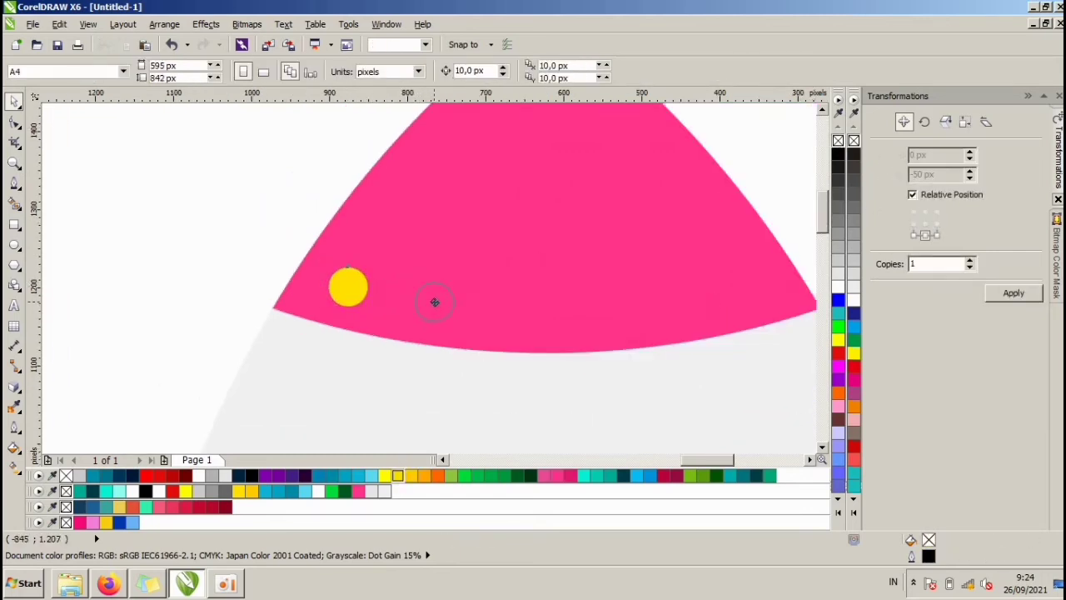
Place two copies of the yellow dot along the nose cone's lower edge, centring the second copy horizontally on the cone
right_click(434, 302)
left_click_drag(434, 302, 531, 306)
left_click(543, 242, "shift")
key("c")
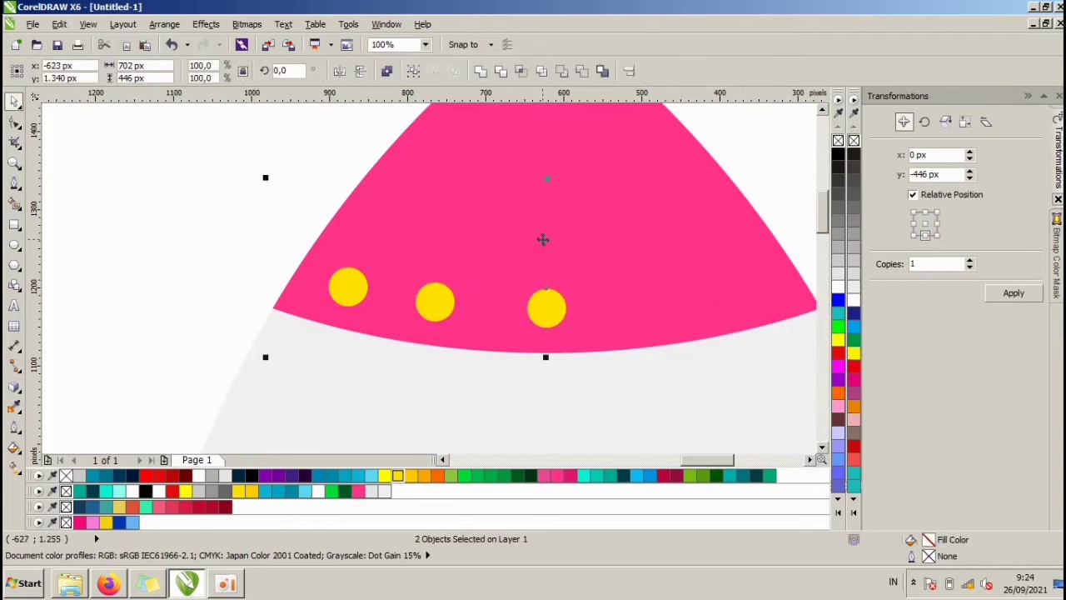
key("Escape")
left_click(434, 301)
scroll(435, 300, "up", 2)
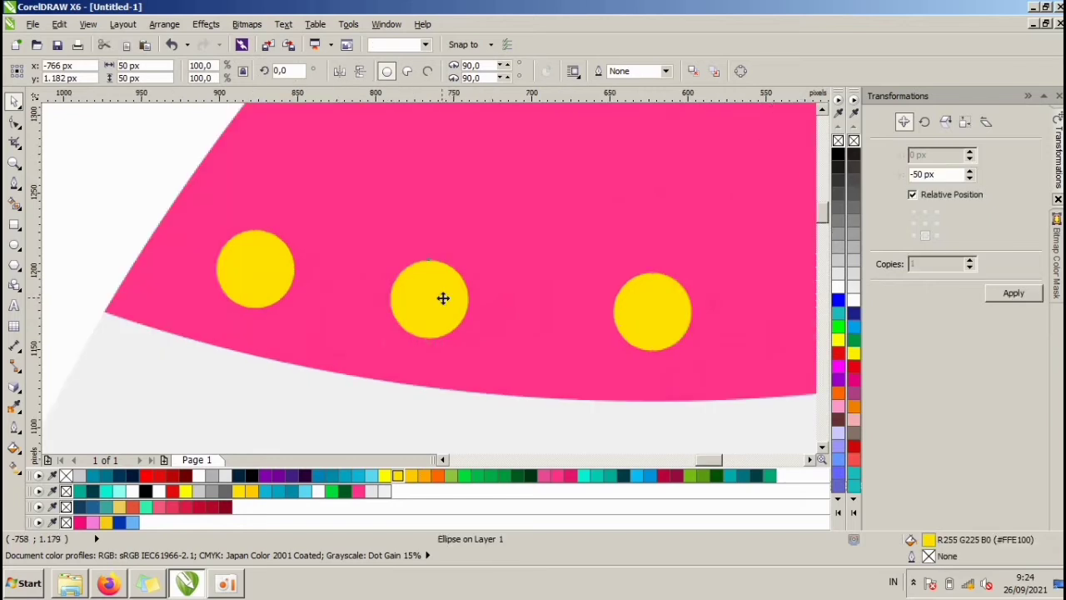
scroll(454, 300, "down", 2)
Group the two left yellow dots and place a horizontally mirrored copy on the nose cone's right side
left_click_drag(321, 260, 463, 314)
key("ctrl+g")
left_click_drag(390, 296, 494, 297)
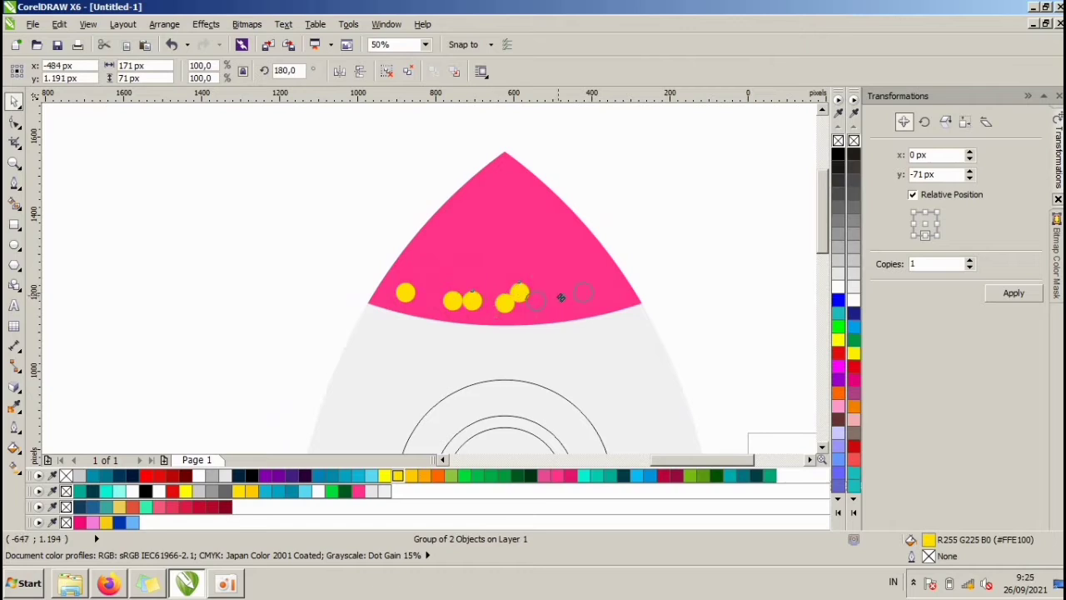
left_click_drag(571, 297, 606, 279)
scroll(594, 310, "up", 2)
scroll(633, 259, "down", 2)
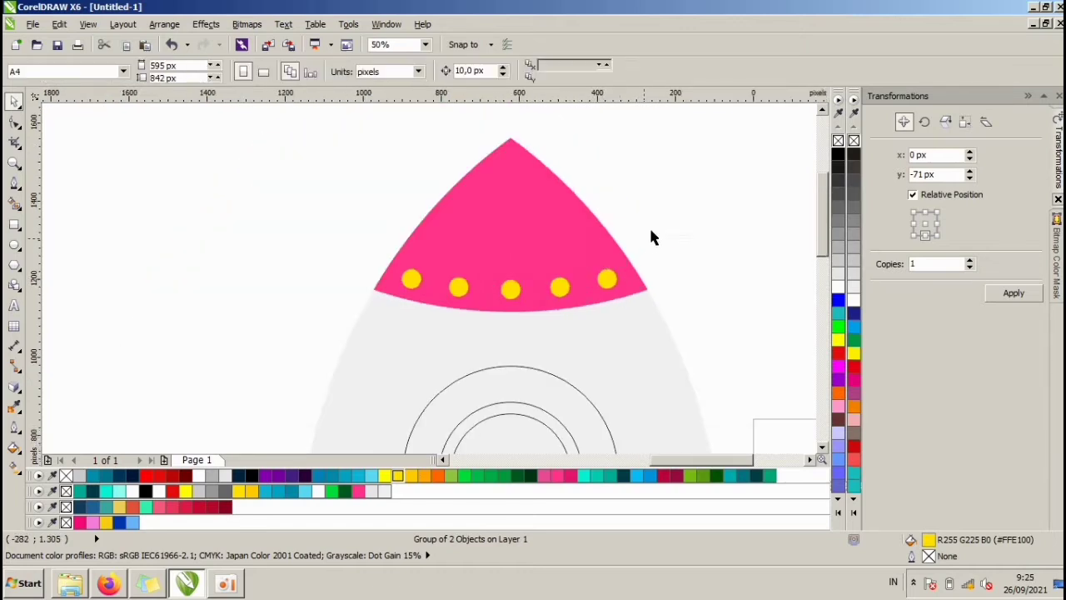
left_click_drag(655, 228, 500, 290)
left_click(560, 294)
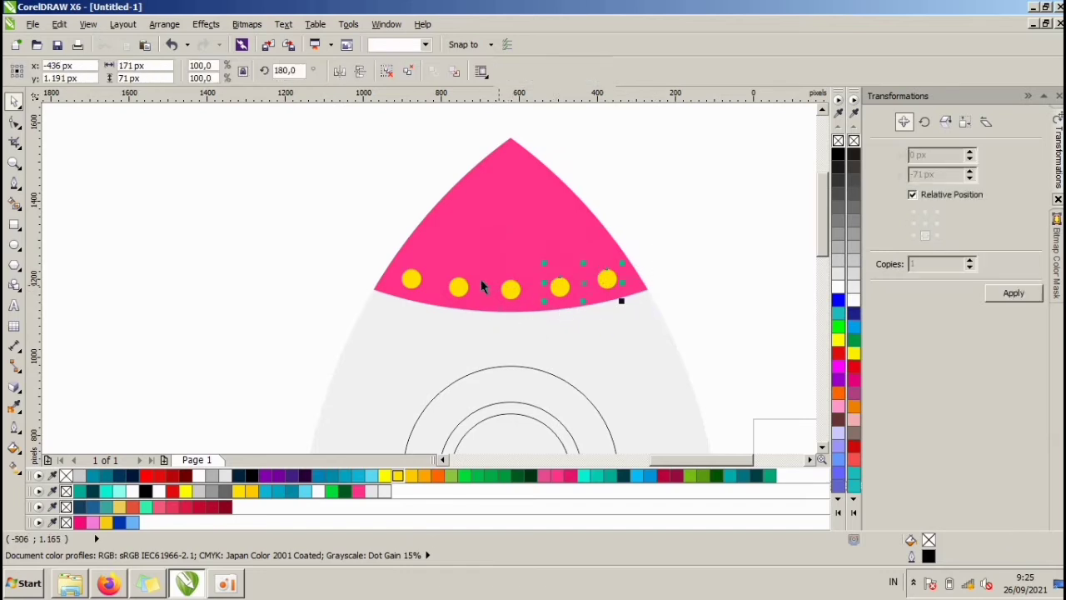
Centre the left and right pairs of yellow dots as one unit horizontally on the nose cone
left_click(491, 258, "shift")
left_click(741, 249)
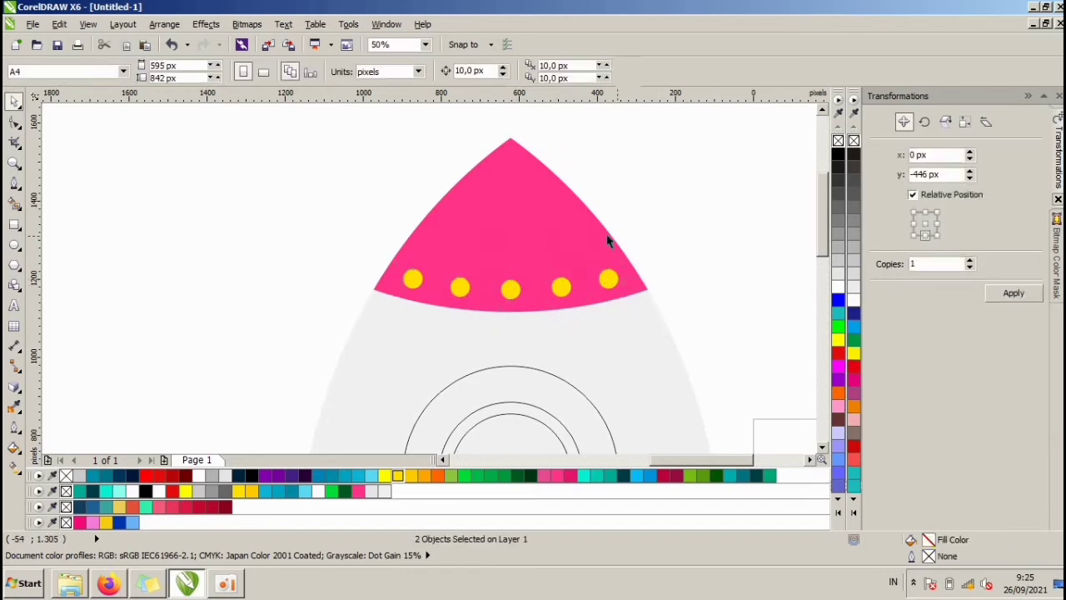
Fill the outer porthole circle with pink #FF3388 and remove its outline
scroll(594, 239, "down", 3)
scroll(619, 281, "up", 1)
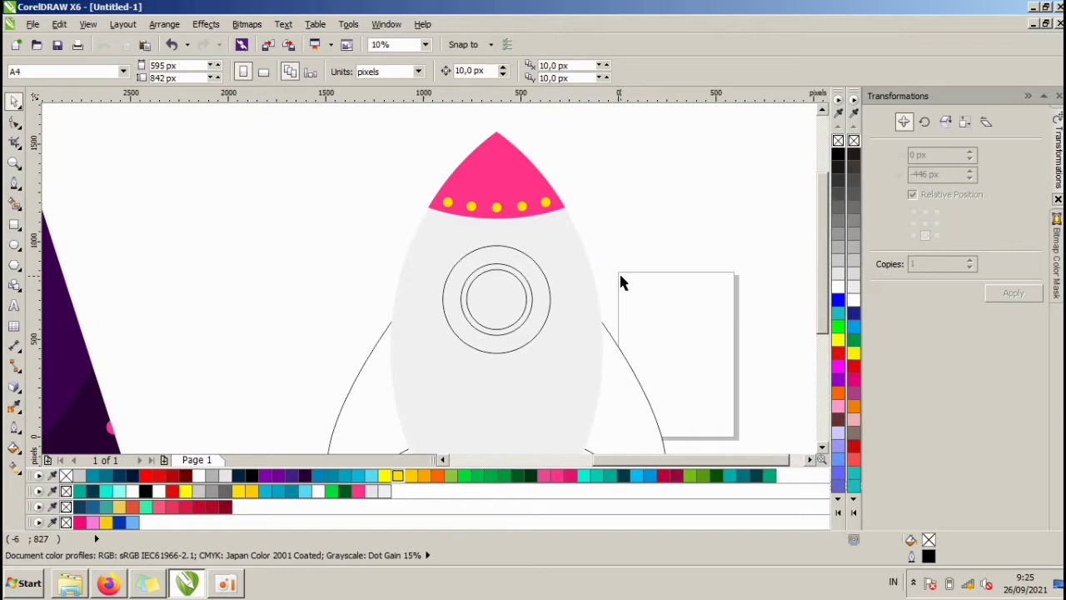
left_click(533, 260)
left_click(556, 476)
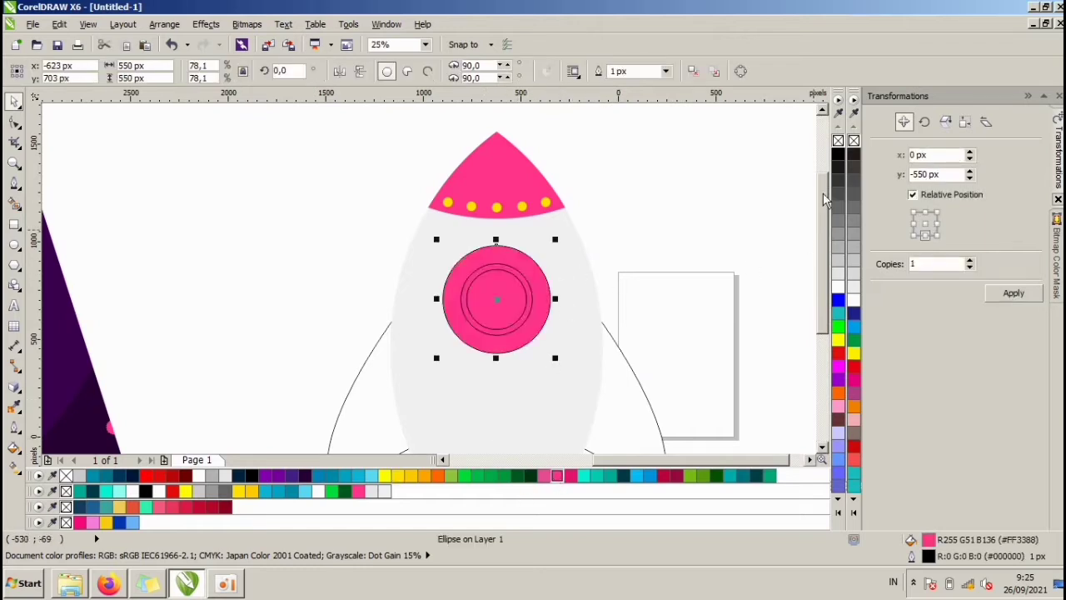
right_click(838, 142)
left_click(671, 250)
scroll(667, 246, "down", 2)
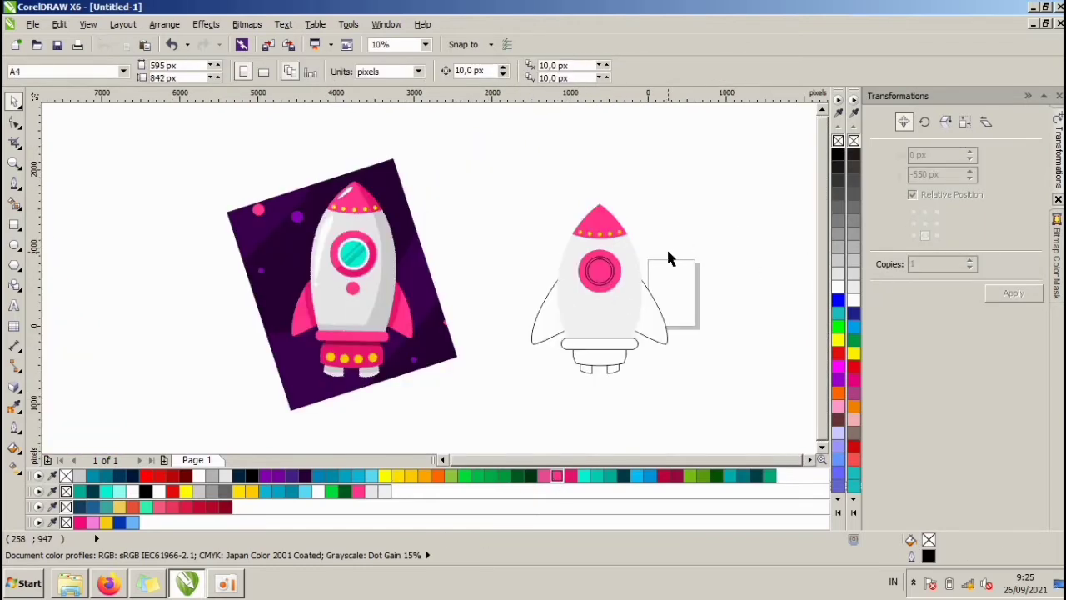
Make a concentric copy of the pink porthole circle at about 525 px and fill it with dark pink #E6156C
scroll(633, 255, "up", 4)
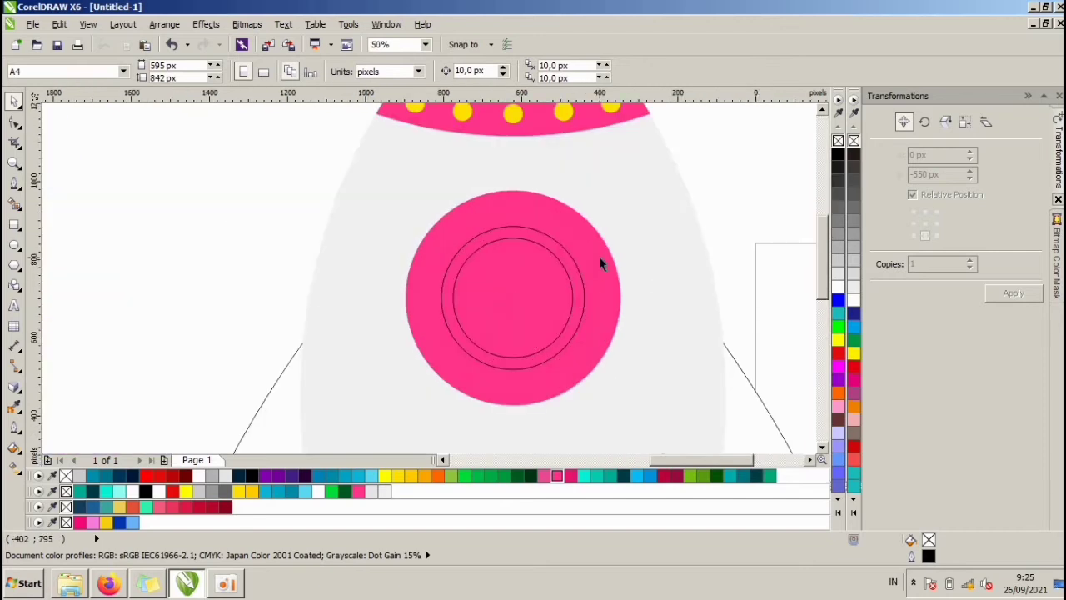
left_click(602, 237)
left_click_drag(625, 183, 620, 185)
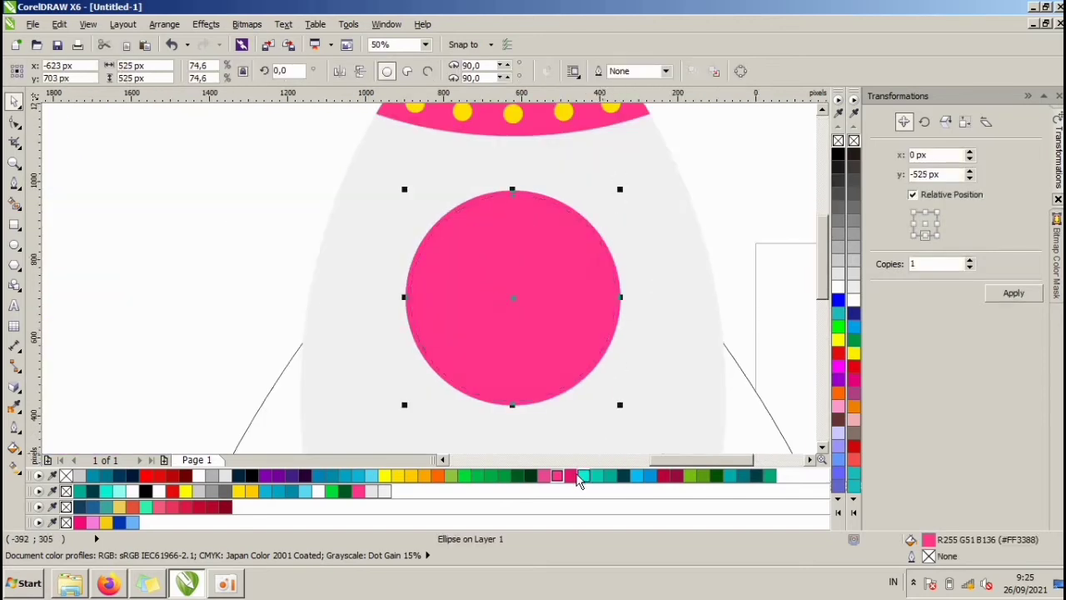
left_click(572, 475)
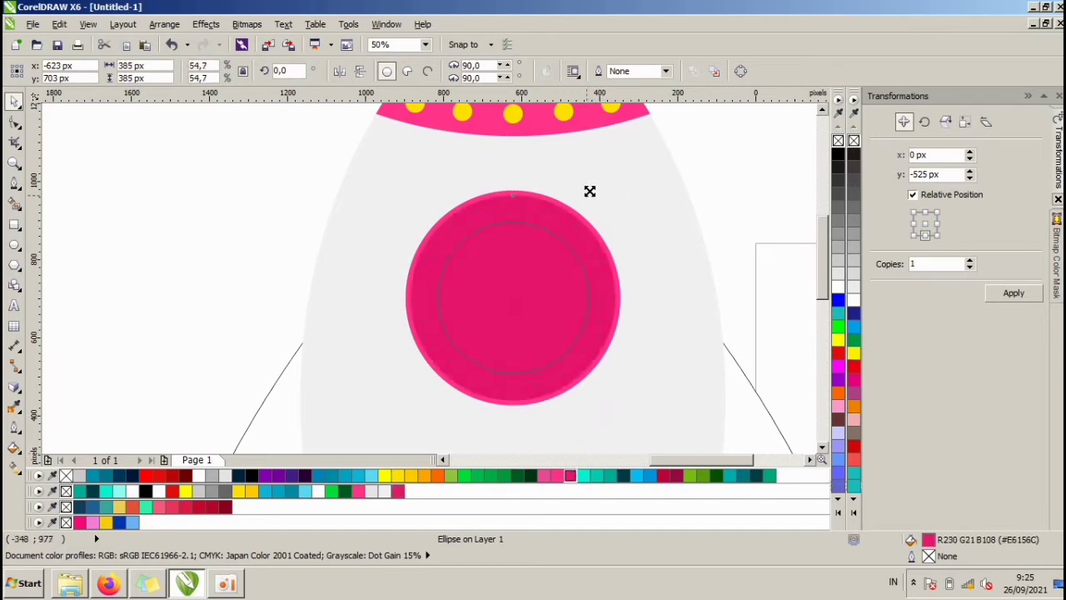
Cut a concentric hole about 365 px wide out of the dark pink circle and delete the cutting circle
left_click(606, 266, "shift")
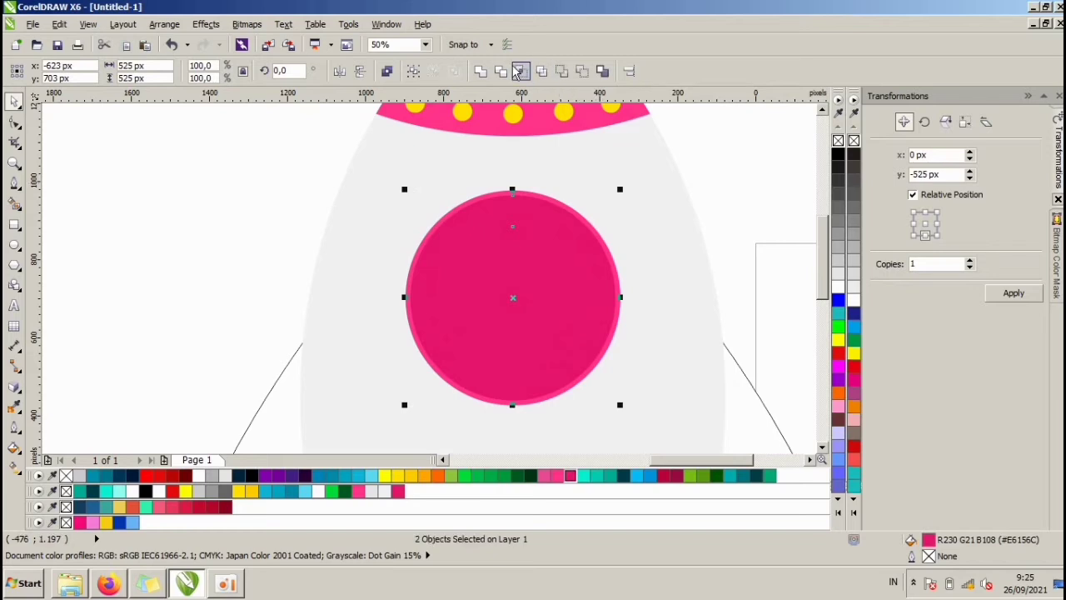
left_click(549, 281)
key("Delete")
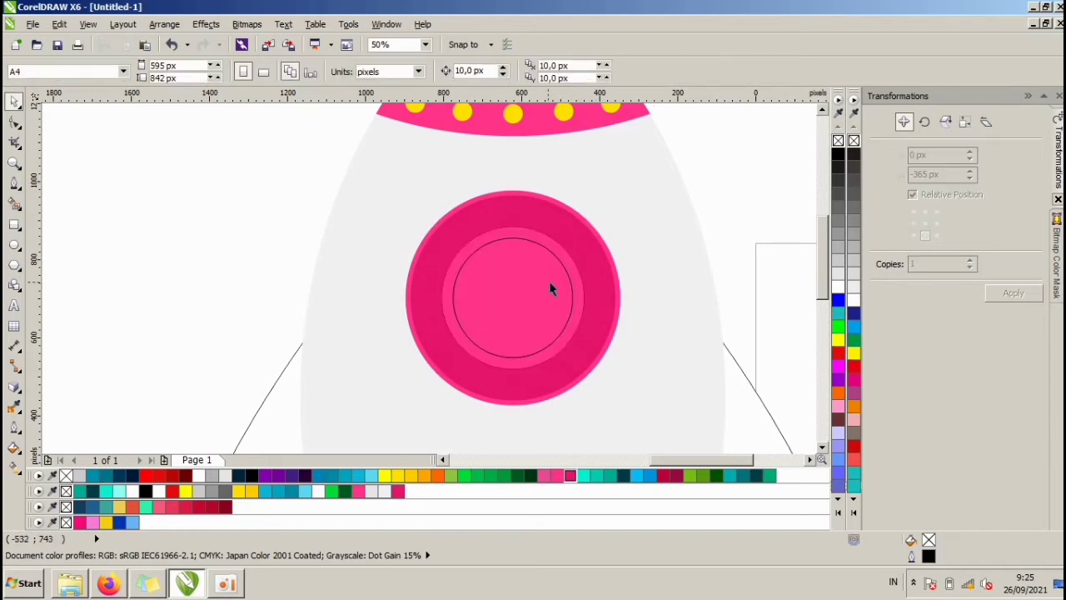
Enlarge the innermost porthole circle to about 337 px, then fill it with white #FFFFFF and remove its outline
left_click(576, 248)
scroll(573, 237, "up", 1)
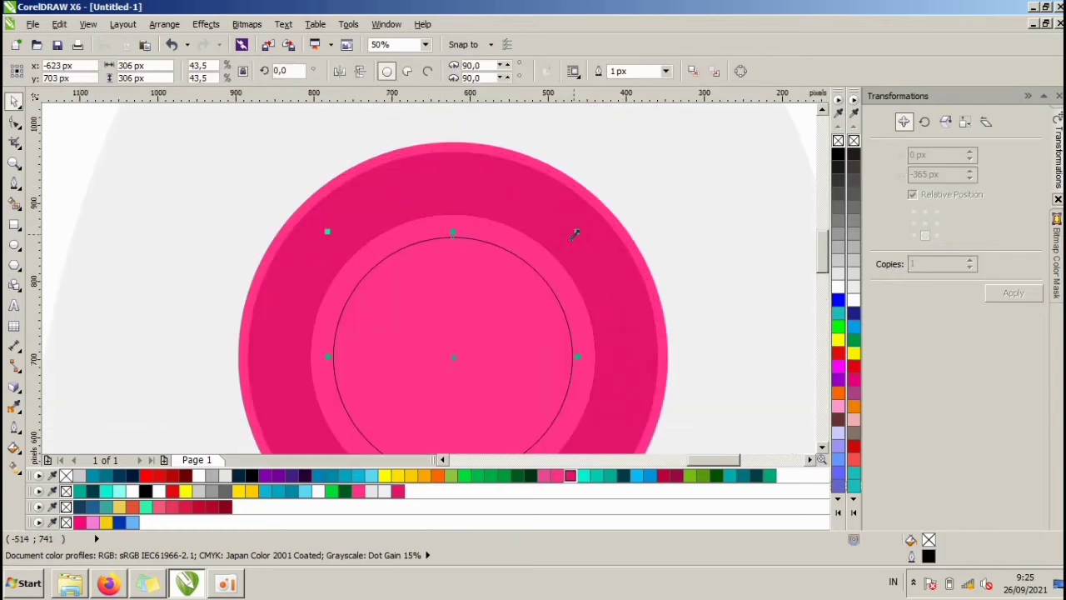
left_click_drag(583, 227, 591, 217)
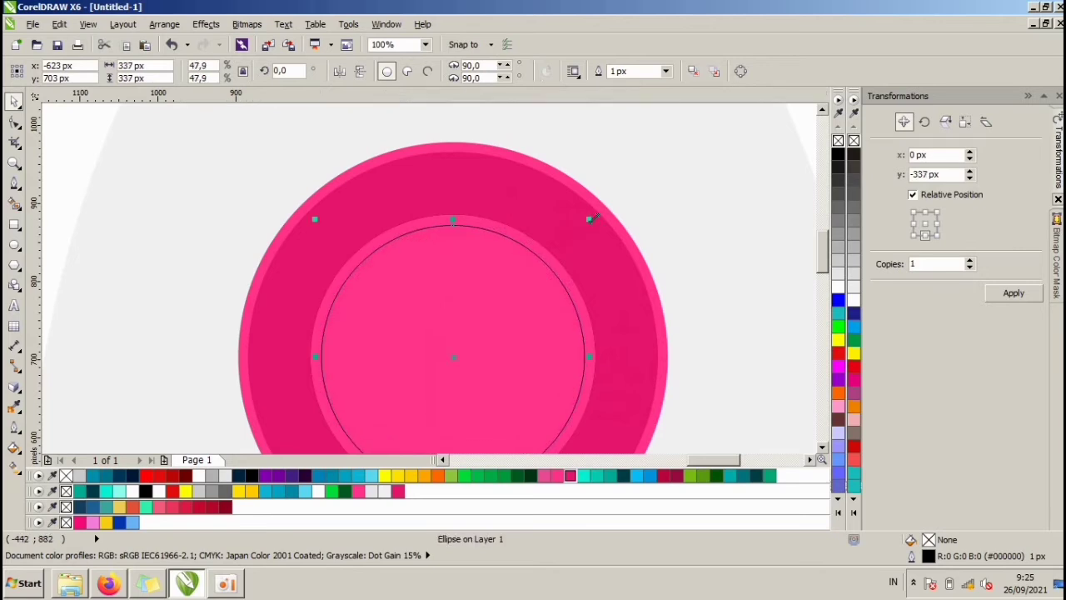
scroll(595, 222, "down", 2)
scroll(672, 255, "down", 1)
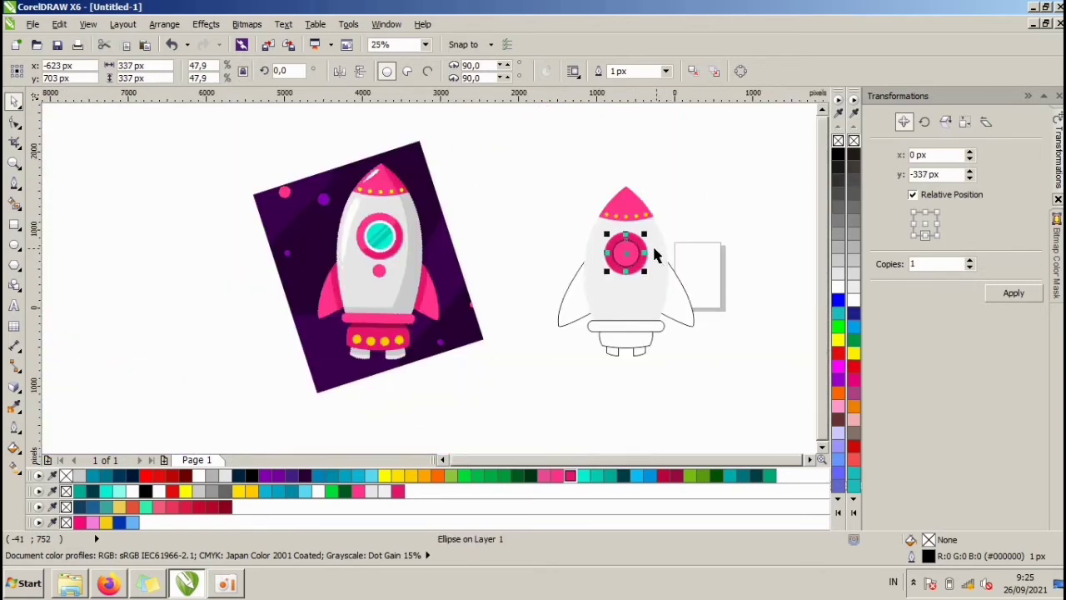
scroll(645, 242, "up", 3)
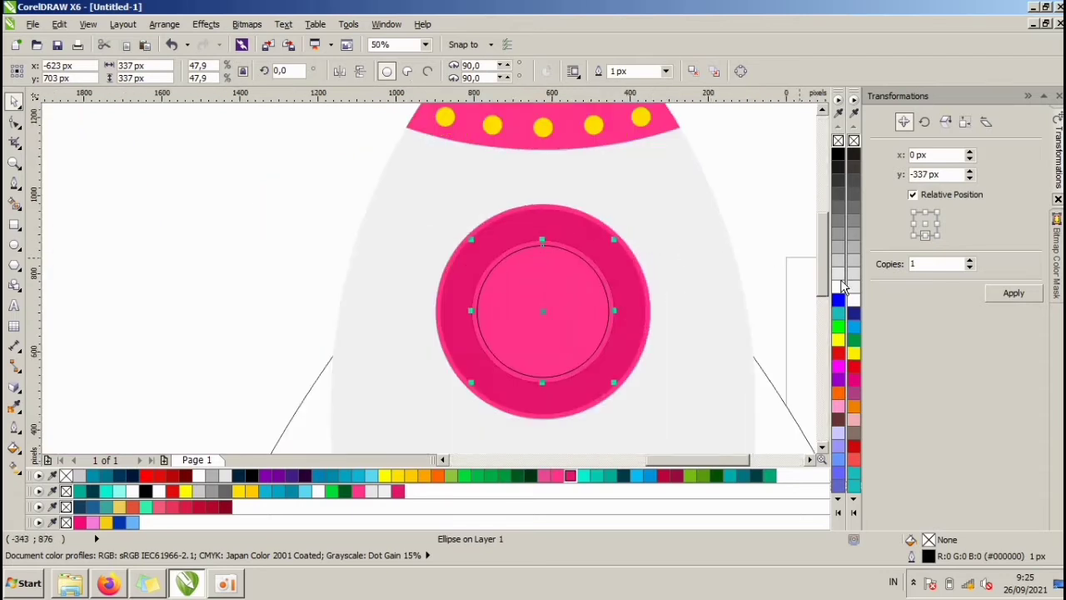
left_click(840, 288)
right_click(840, 140)
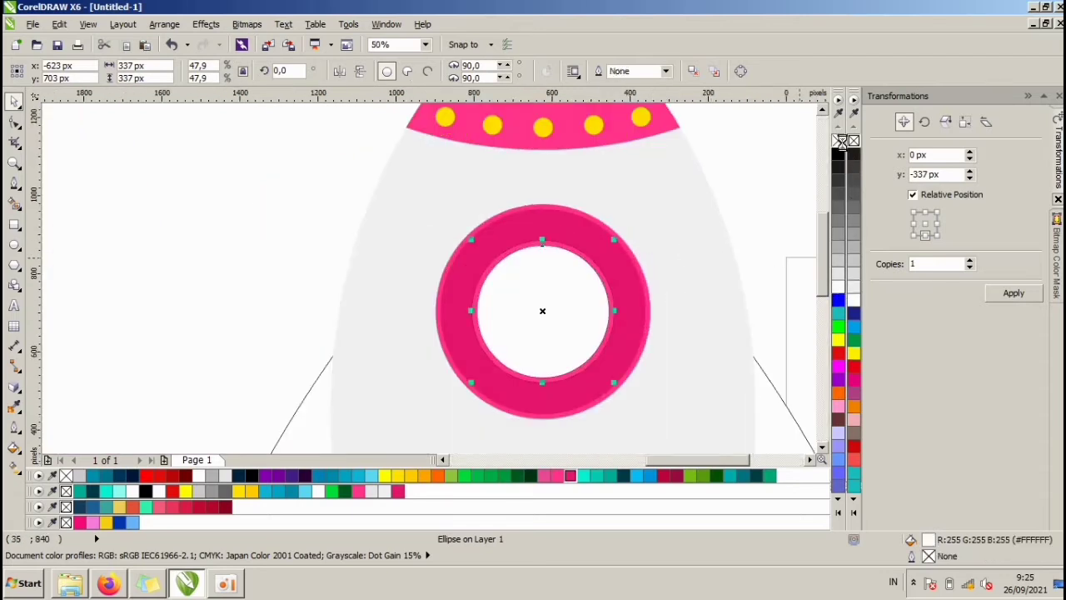
Draw a closed straight-sided shape about 628 × 649 px covering the porthole ring's upper-left half, with a diagonal edge across its centre
left_click(635, 281)
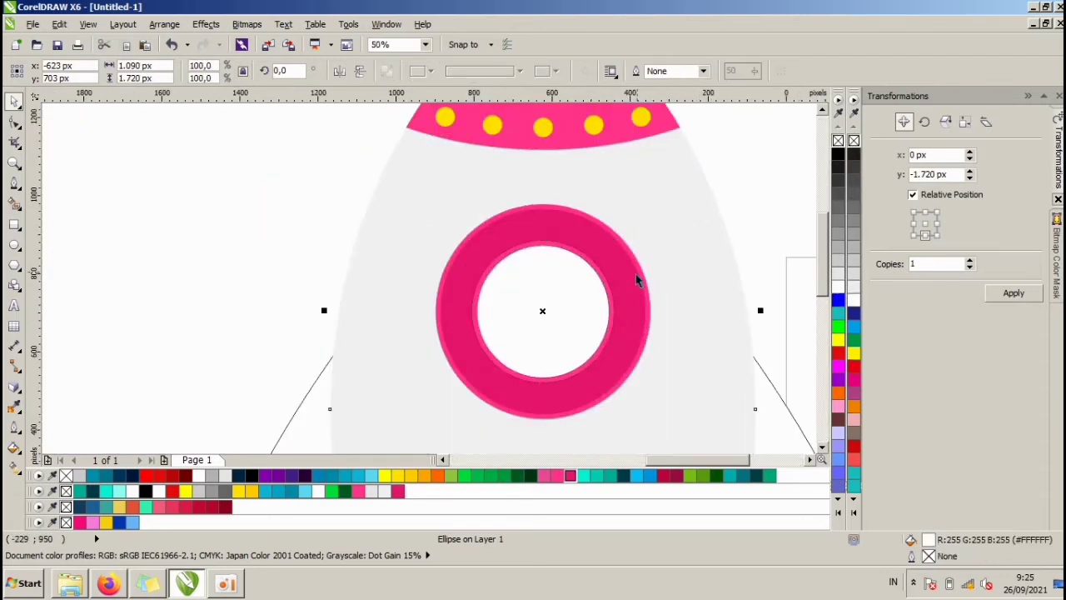
left_click(14, 181)
left_click(628, 211)
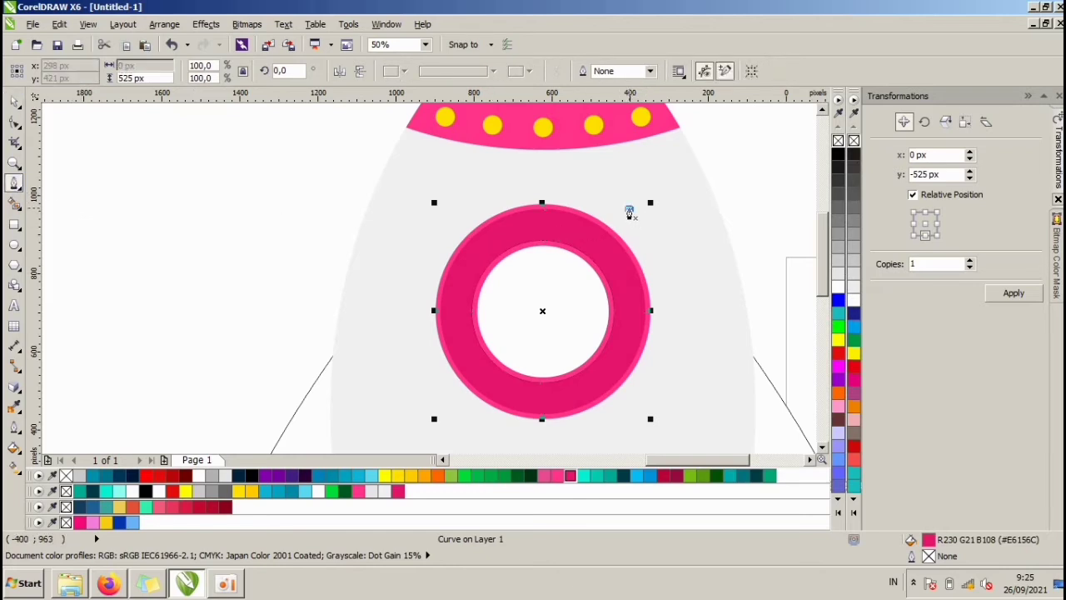
left_click(448, 419)
left_click(381, 291)
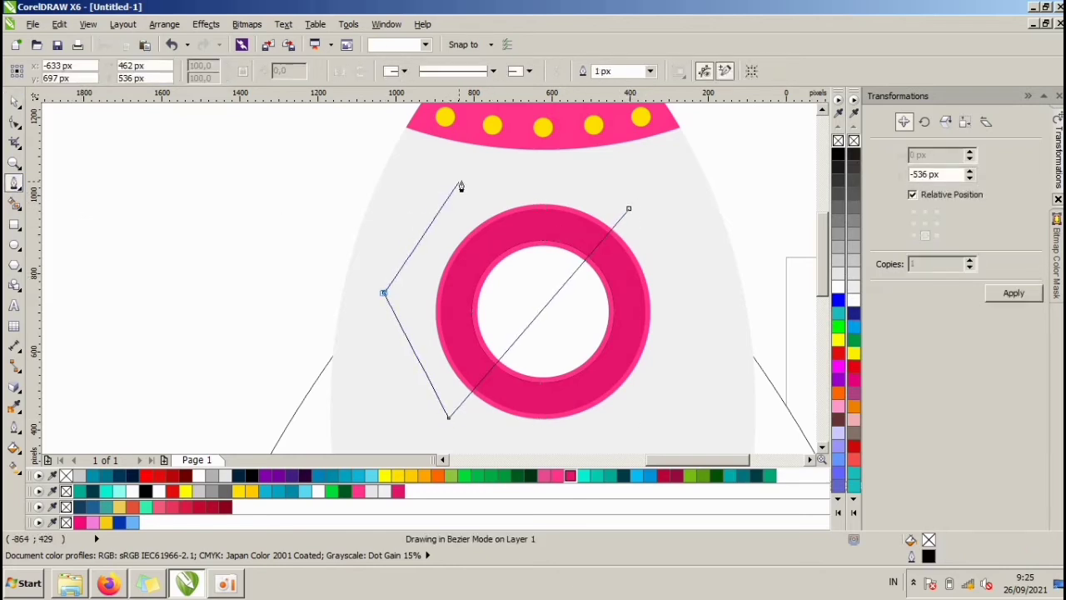
left_click(460, 181)
left_click(587, 164)
left_click(629, 208)
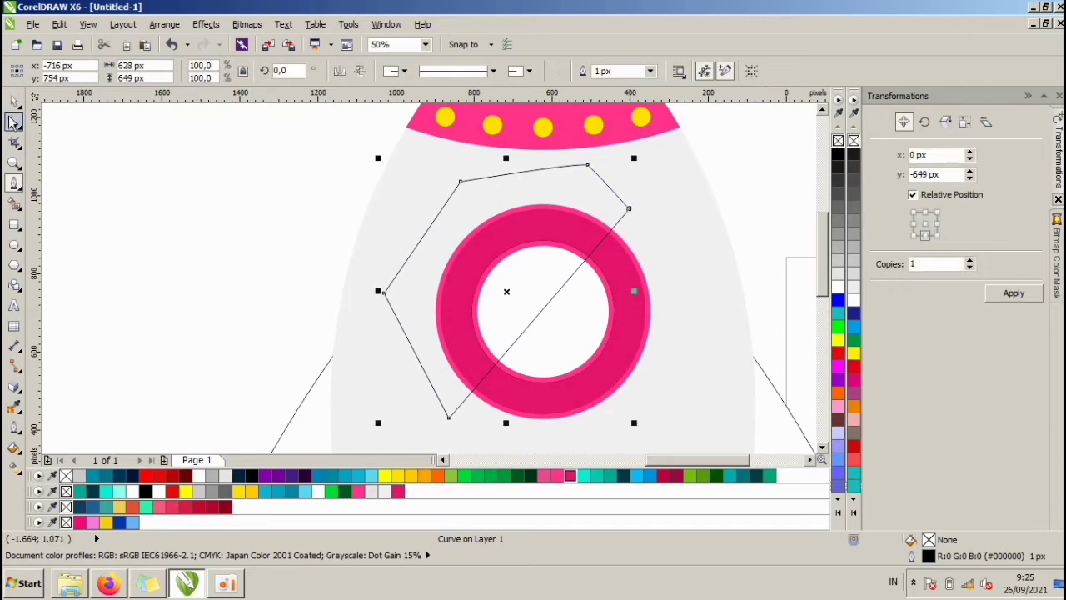
Trim the dark pink ring with the drawn shape and delete the shape, keeping only the ring's lower-right shadow
left_click(13, 101)
left_click(629, 316, "shift")
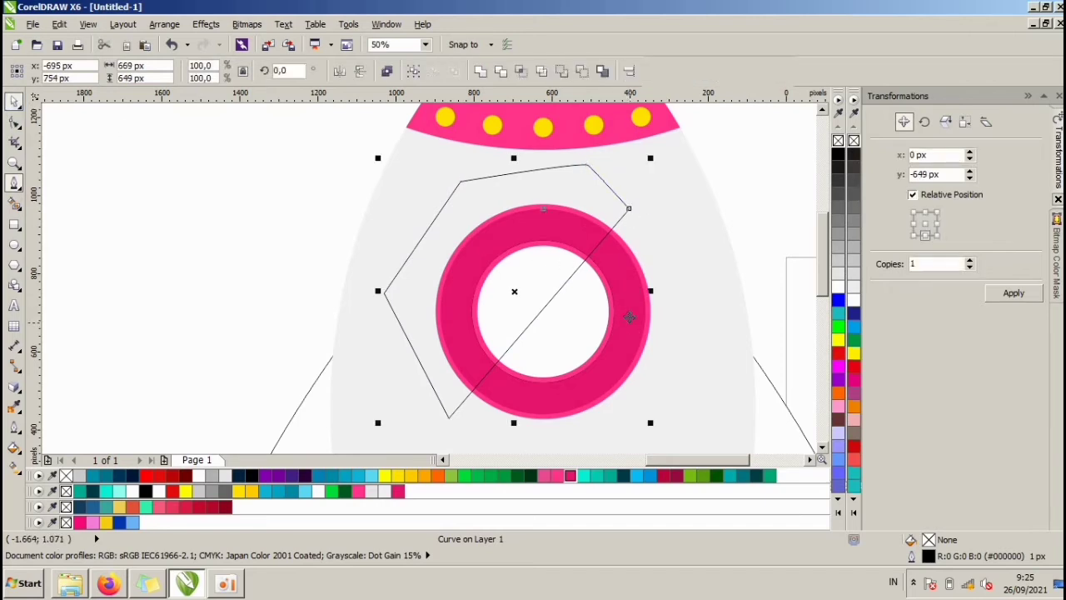
left_click(520, 71)
left_click(595, 188)
key("Delete")
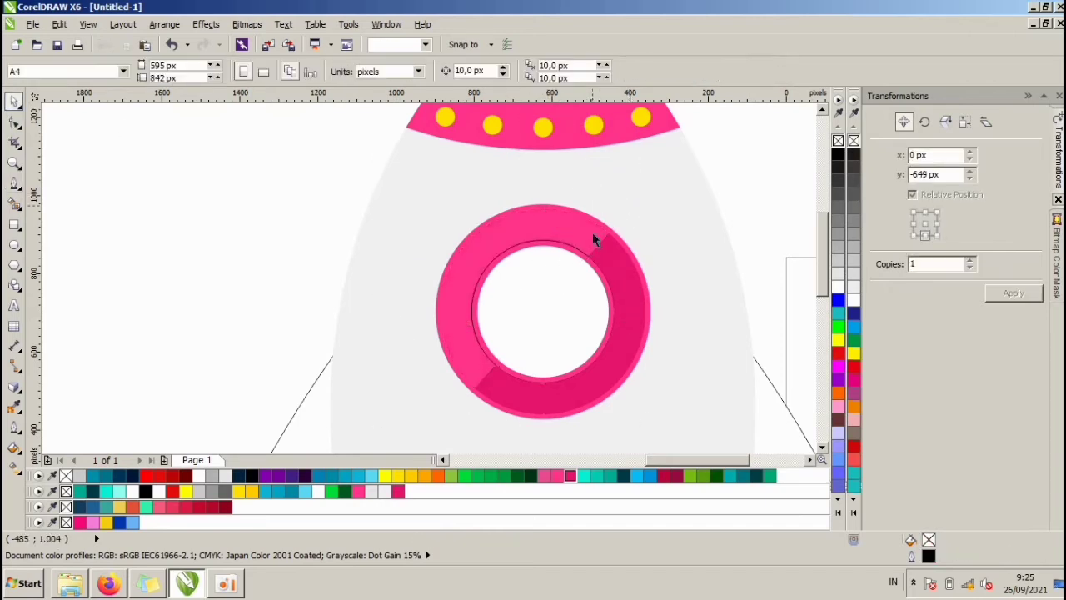
left_click(588, 283)
scroll(616, 233, "up", 2)
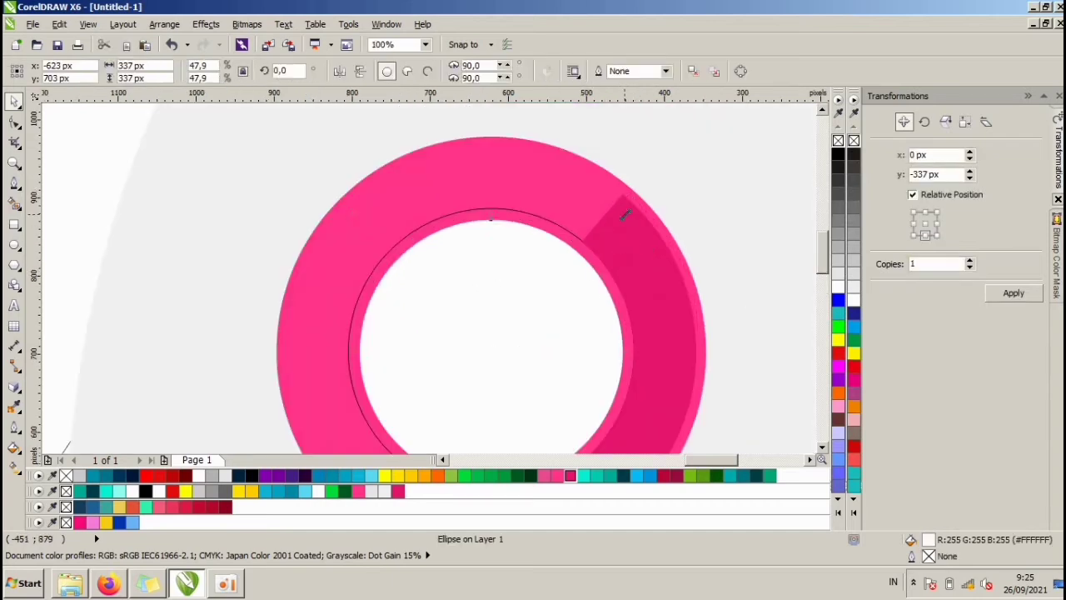
left_click_drag(624, 215, 618, 214)
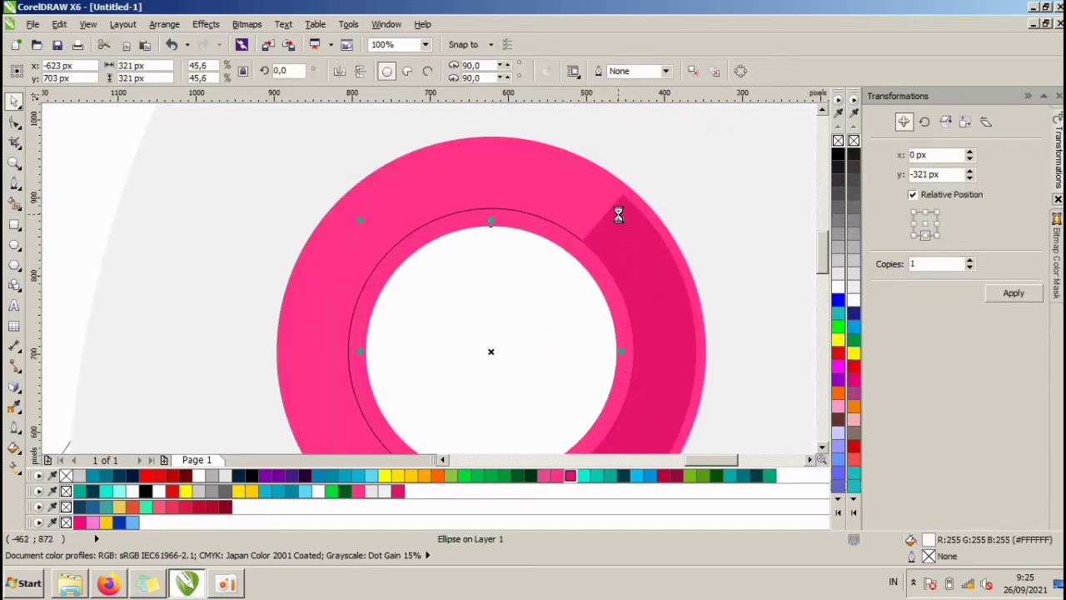
Delete the leftover black-outlined circle around the white porthole circle
left_click(548, 221)
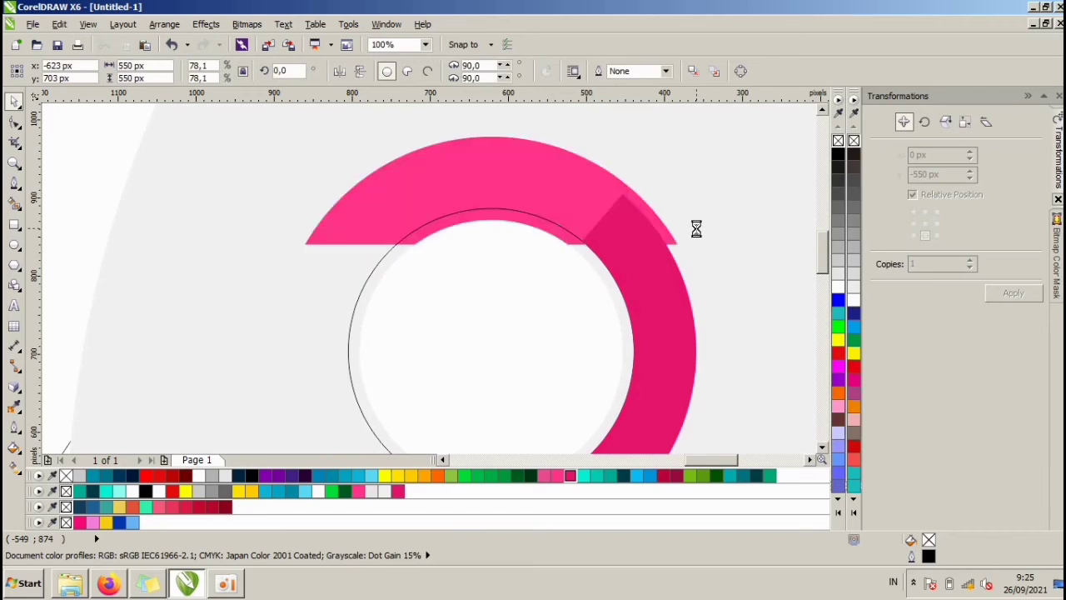
left_click(550, 223)
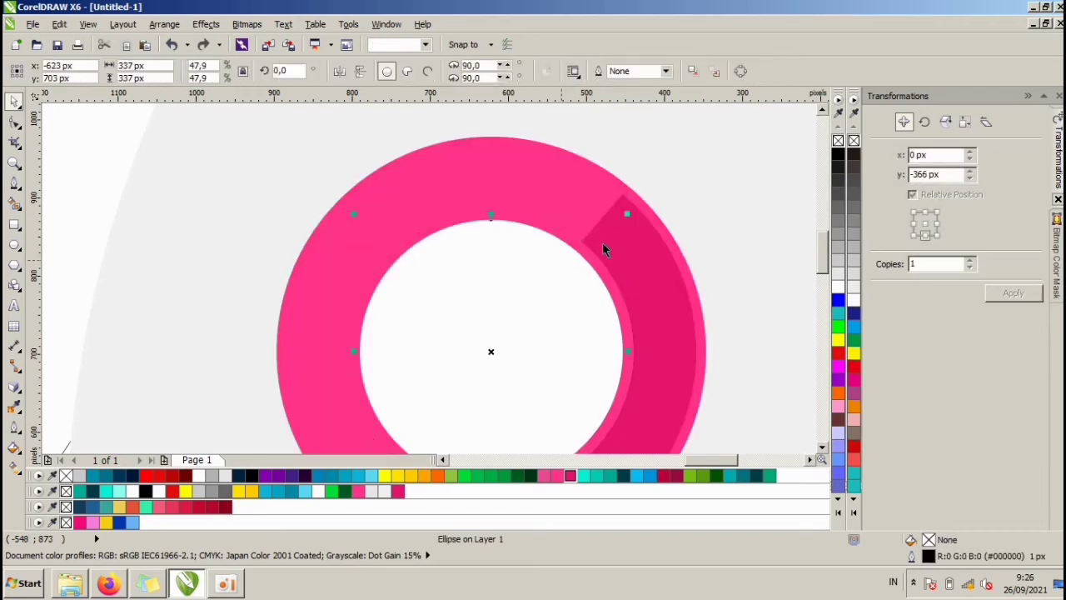
Make a concentric copy of the white porthole circle at about 311 px and fill it with turquoise #08F2D3
left_click_drag(626, 213, 618, 213)
left_click(583, 475)
scroll(614, 345, "down", 5)
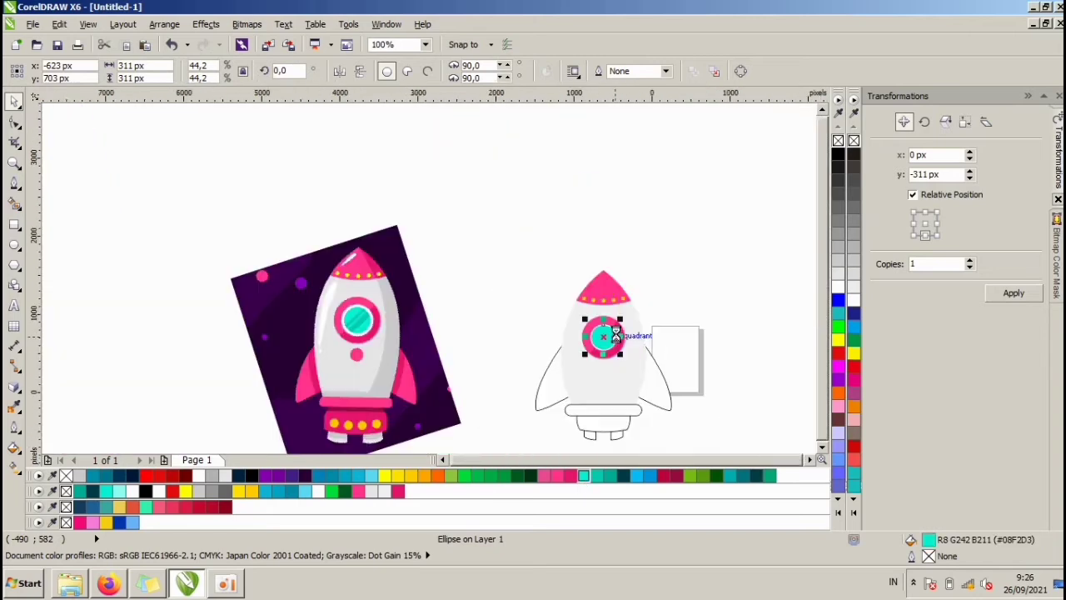
scroll(615, 333, "up", 5)
key("Escape")
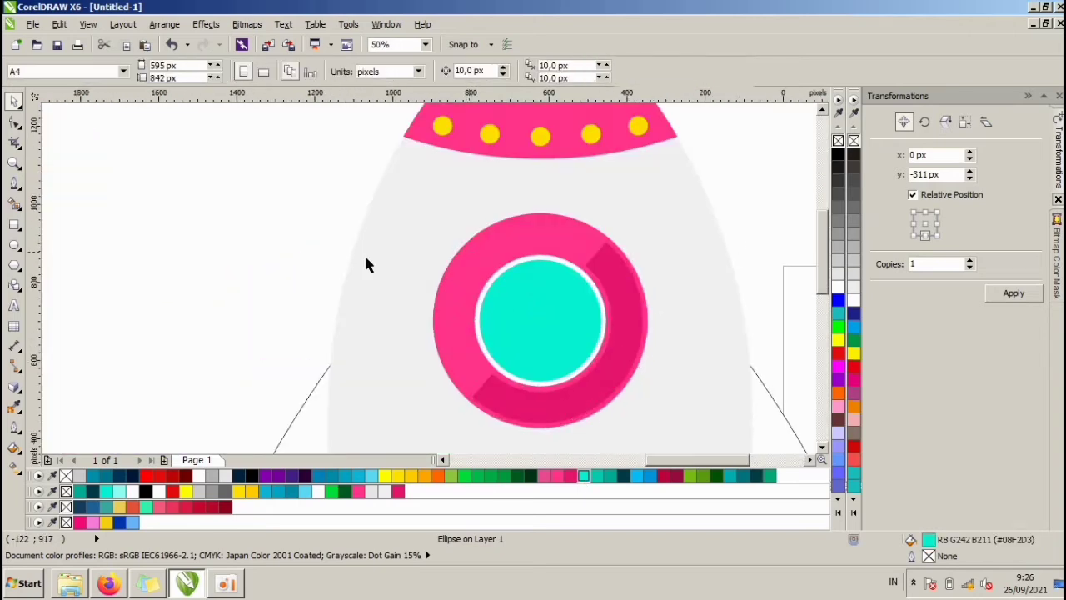
Draw a tall, narrow rectangle about 80 × 454 px in the empty area left of the rocket body
left_click(14, 225)
left_click_drag(256, 198, 288, 360)
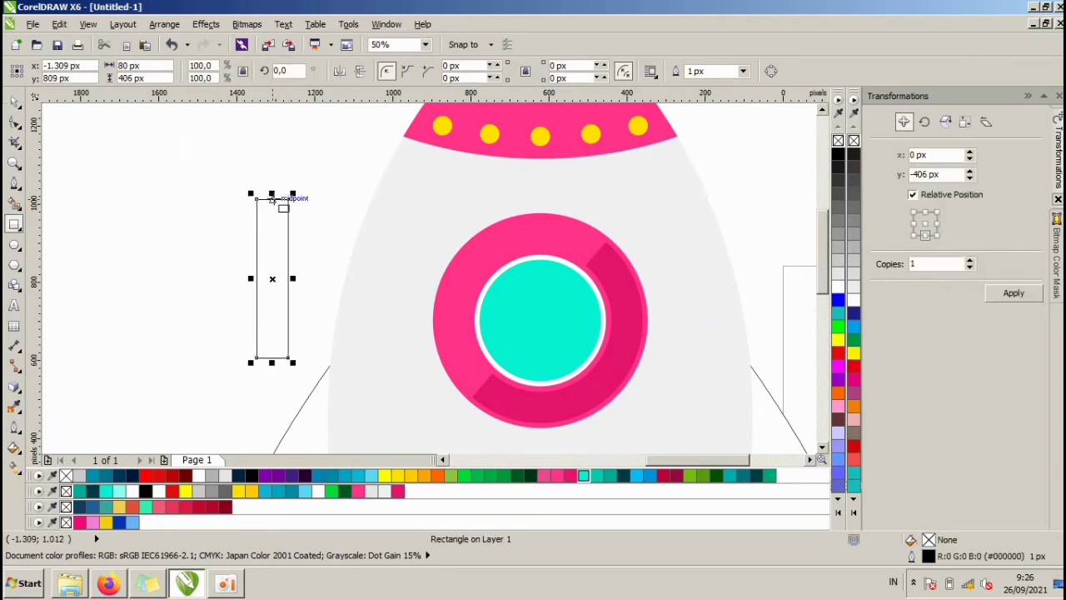
left_click_drag(274, 193, 272, 175)
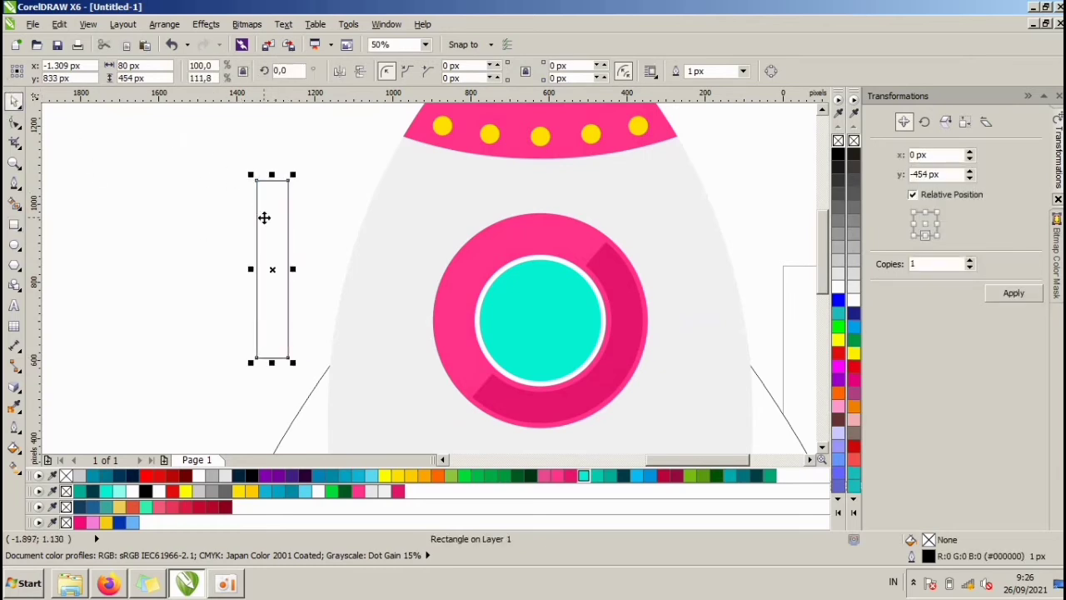
Place a copy of the rectangle to its right, narrowed to about 35.5% of its width, and group both rectangles
left_click_drag(264, 218, 303, 219)
scroll(311, 248, "up", 2)
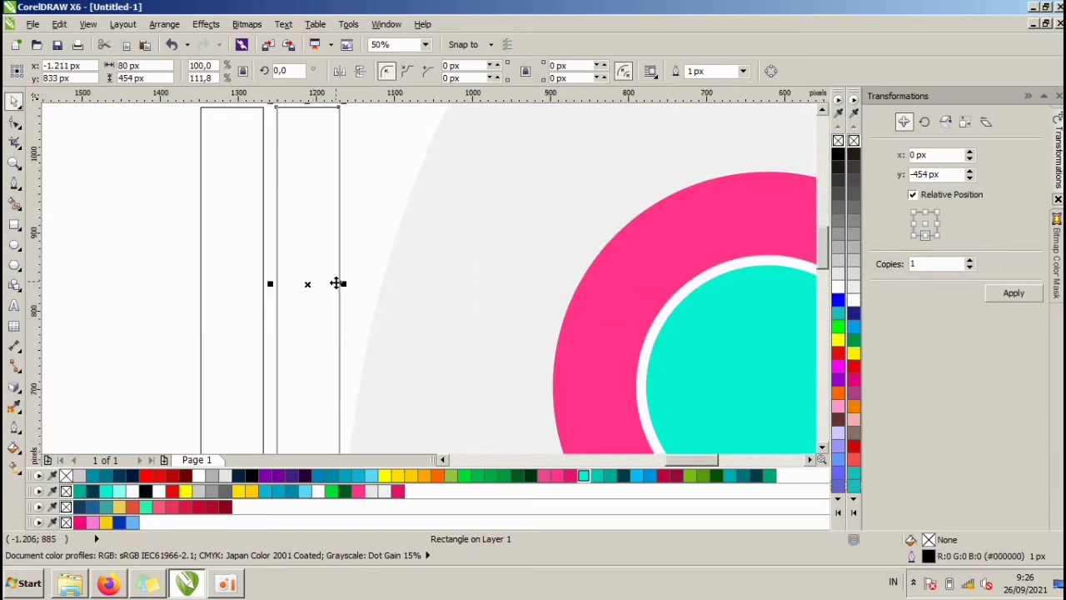
left_click_drag(343, 285, 300, 269)
left_click(236, 255, "shift")
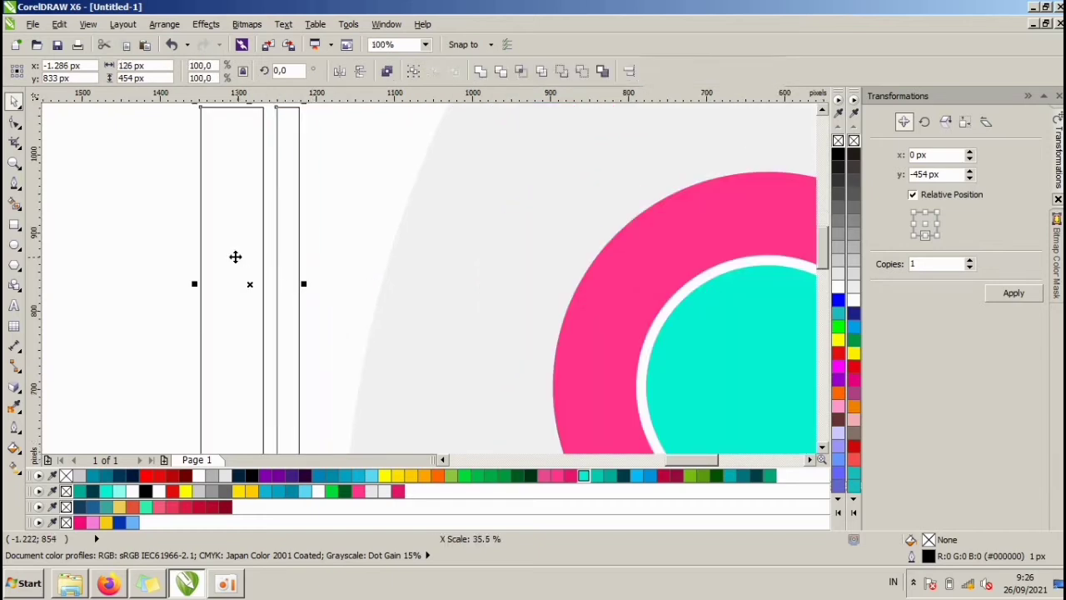
key("ctrl+g")
Move the grouped rectangles over the porthole glass and rotate them to about 318°
scroll(234, 256, "down", 2)
left_click_drag(269, 233, 506, 242)
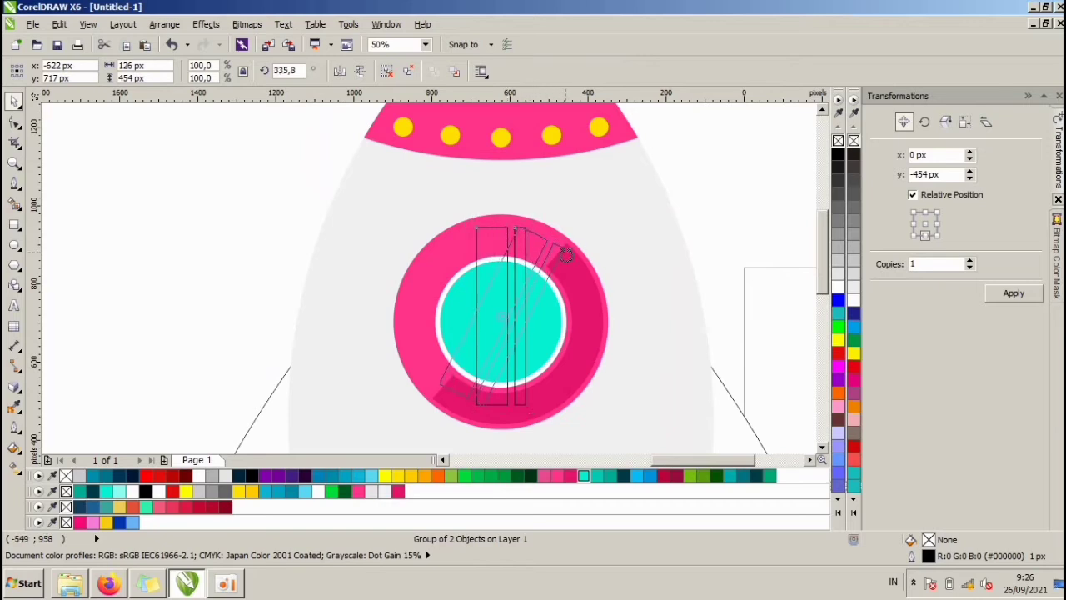
left_click_drag(575, 273, 570, 271)
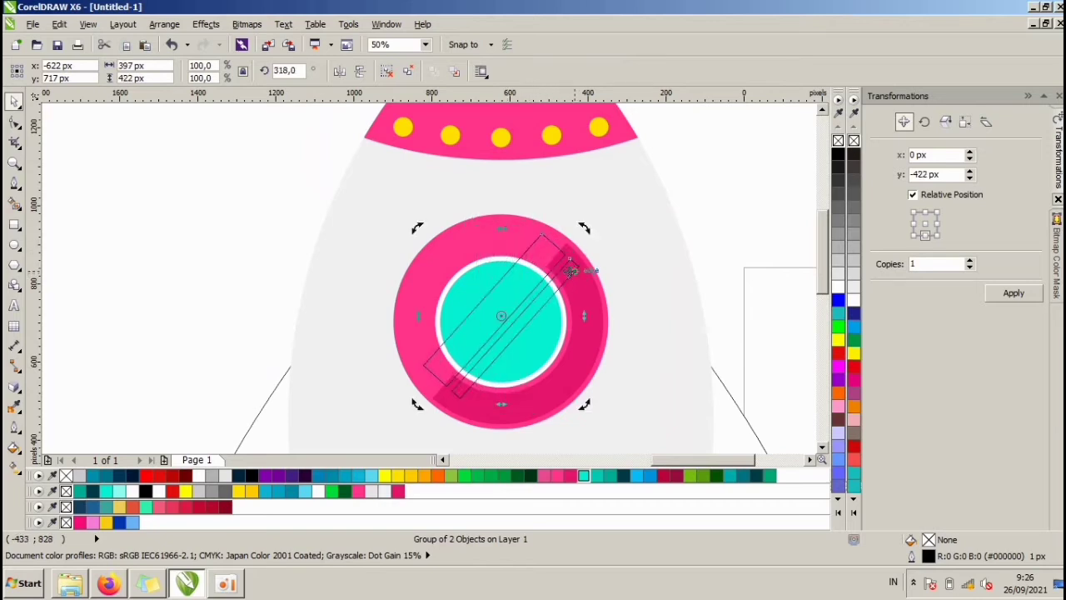
Intersect the slanted rectangle group with the turquoise glass circle and remove the original rectangles
left_click(481, 279, "shift")
left_click(523, 72)
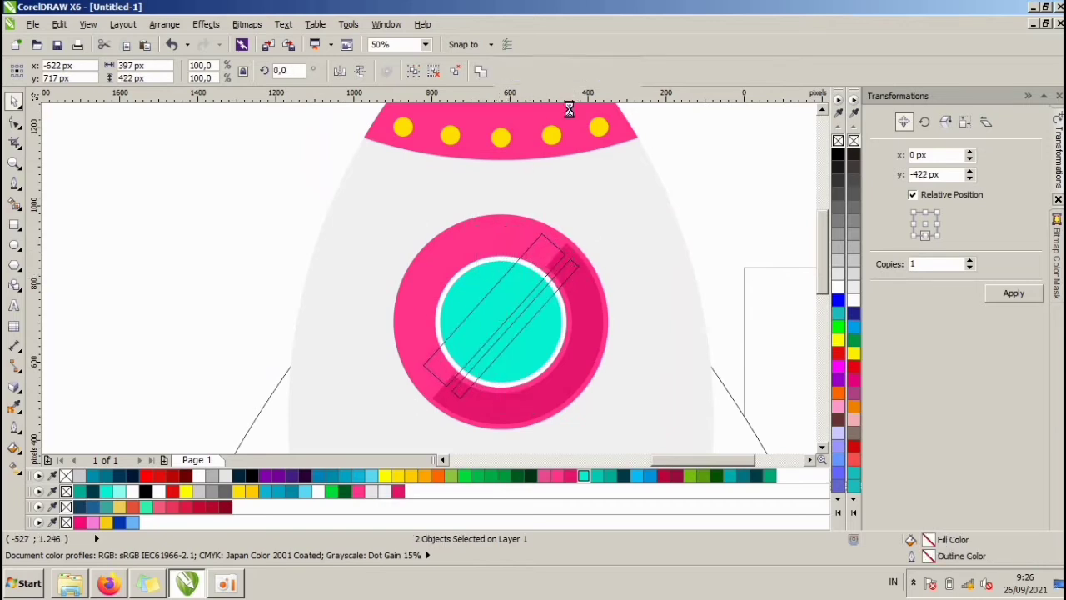
left_click(721, 197)
Fill the two diagonal reflection stripes on the porthole glass with a darker turquoise
left_click(521, 288)
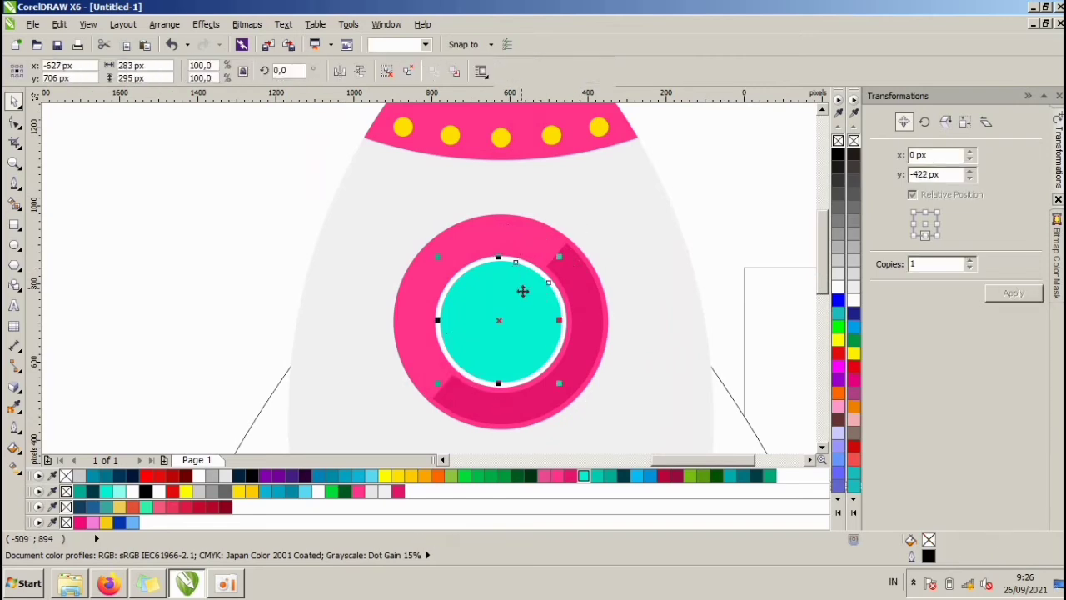
left_click(598, 475)
left_click(661, 238)
scroll(613, 250, "down", 2)
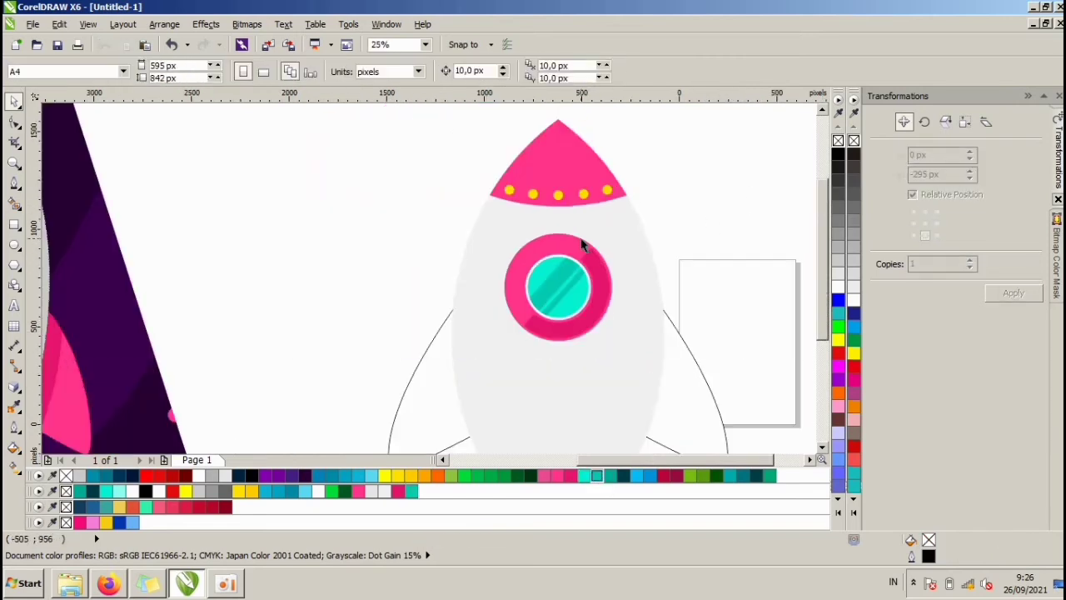
Copy the porthole's outer pink circle to just below the porthole and shrink the copy to 158 px
scroll(592, 269, "down", 2)
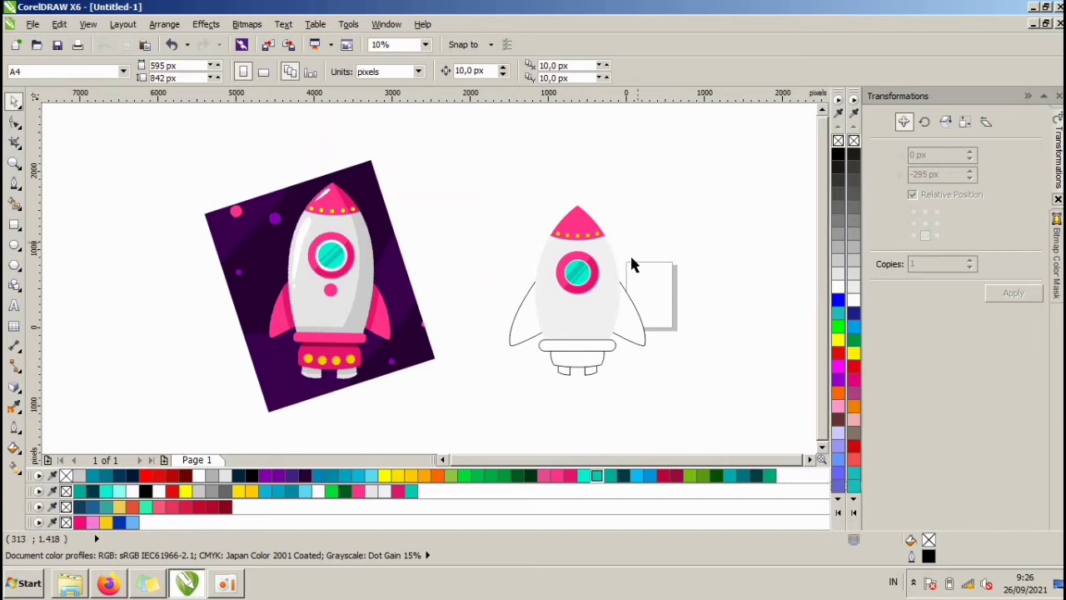
scroll(616, 292, "up", 2)
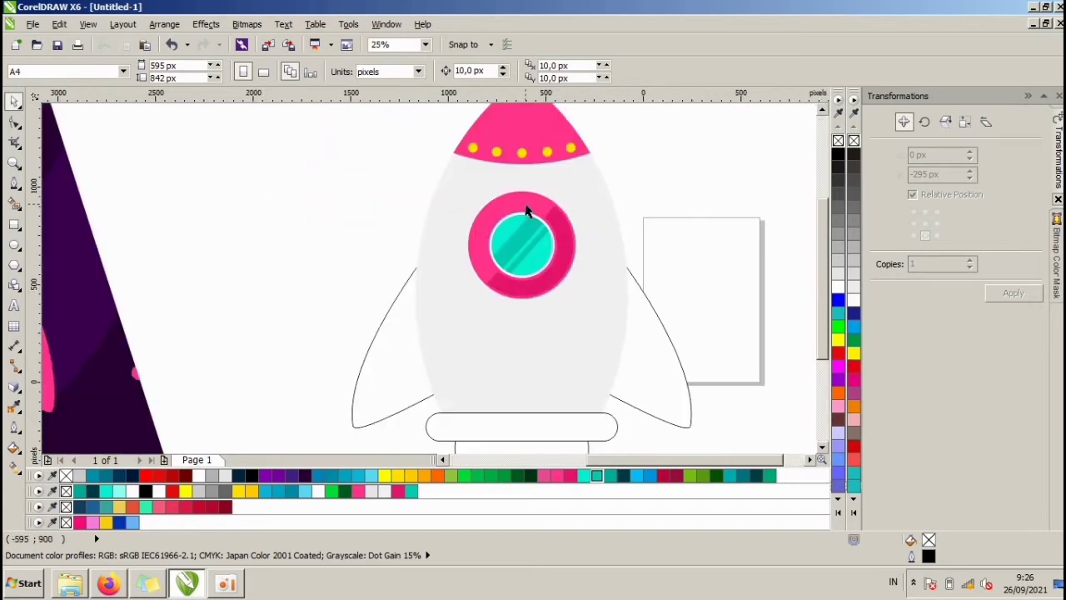
left_click_drag(526, 212, 526, 329)
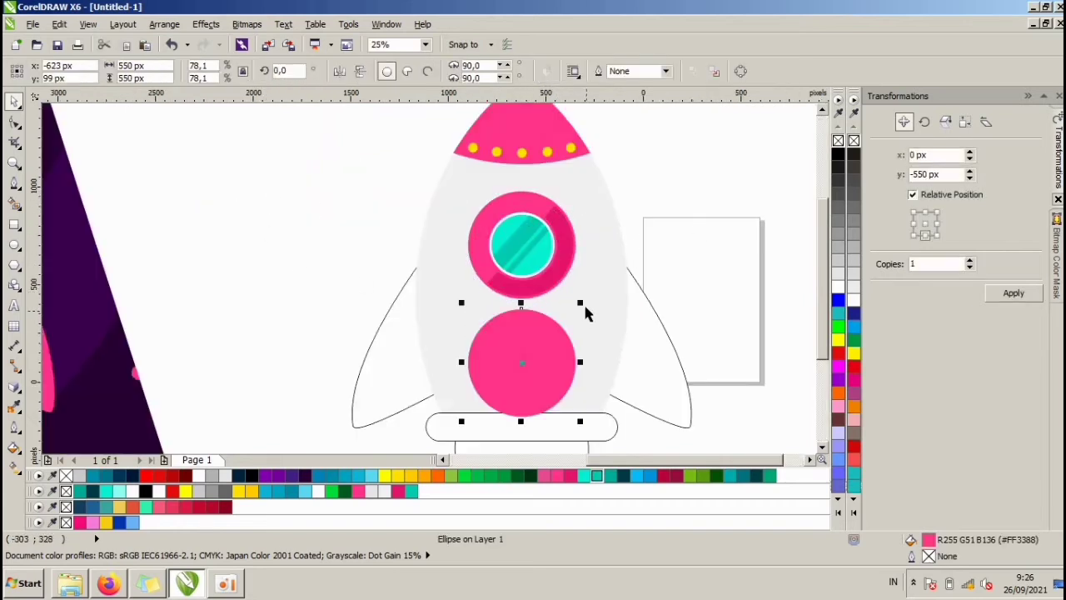
left_click_drag(582, 304, 528, 324)
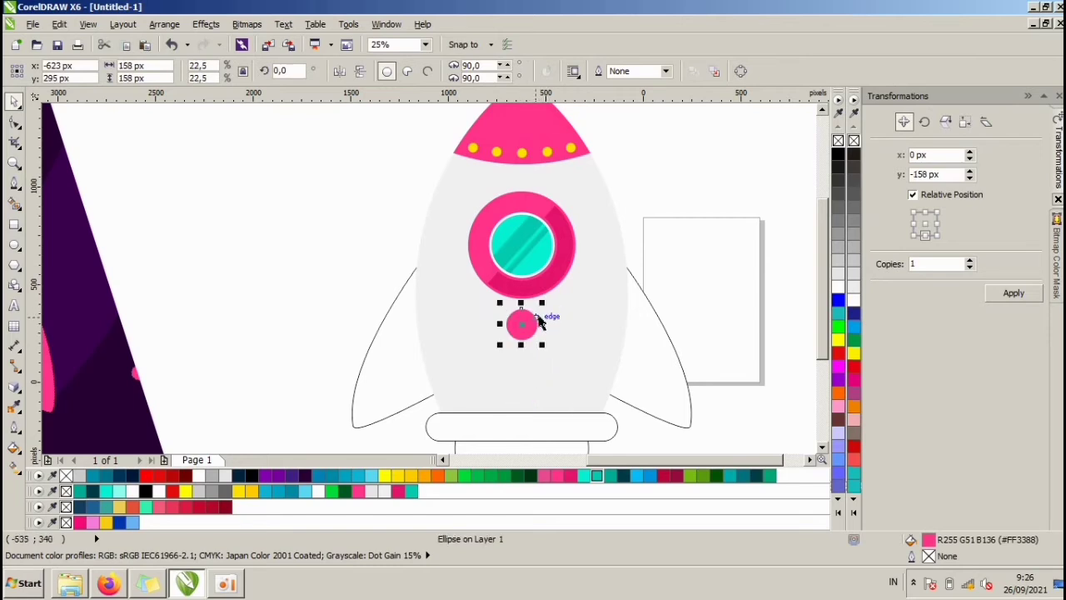
left_click(621, 216)
Make a copy of the rocket body skewed toward the left, with no fill and a black hairline outline
left_click(590, 274)
scroll(590, 274, "down", 1)
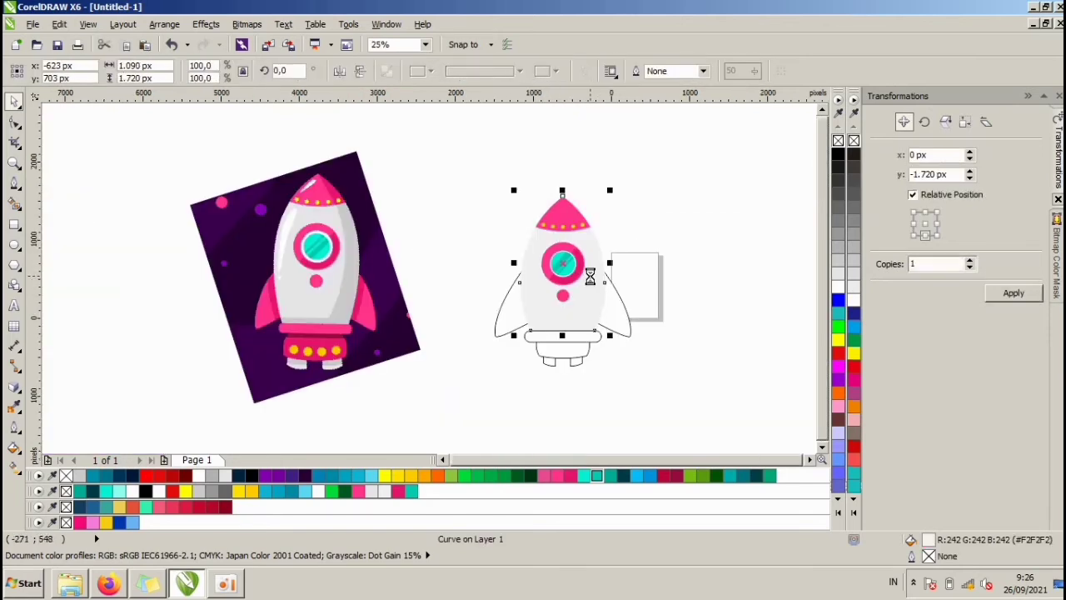
left_click(583, 288)
left_click_drag(563, 337, 543, 333)
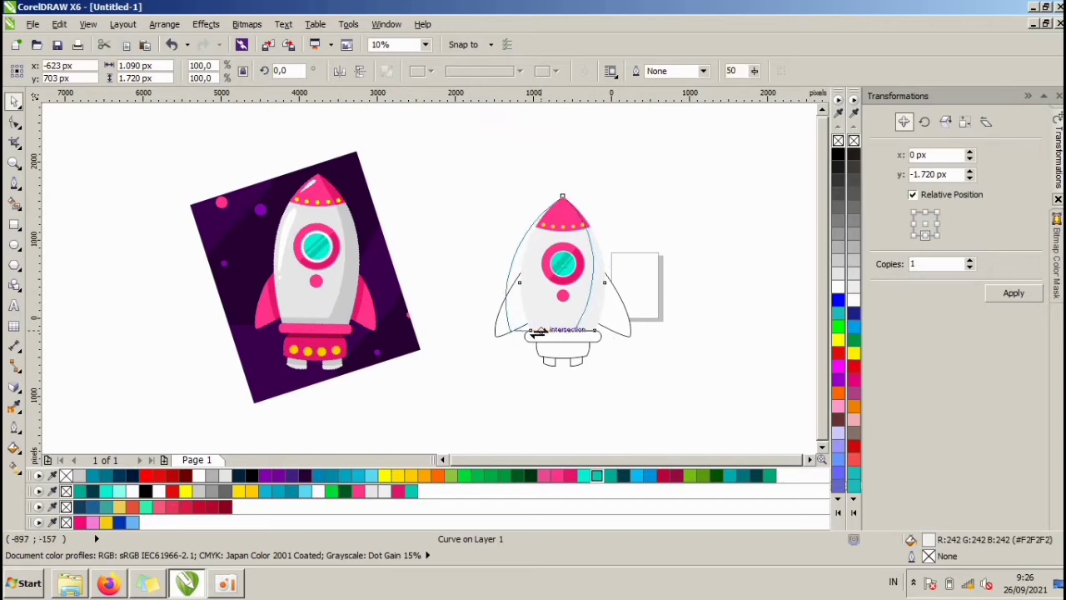
left_click_drag(540, 339, 540, 338)
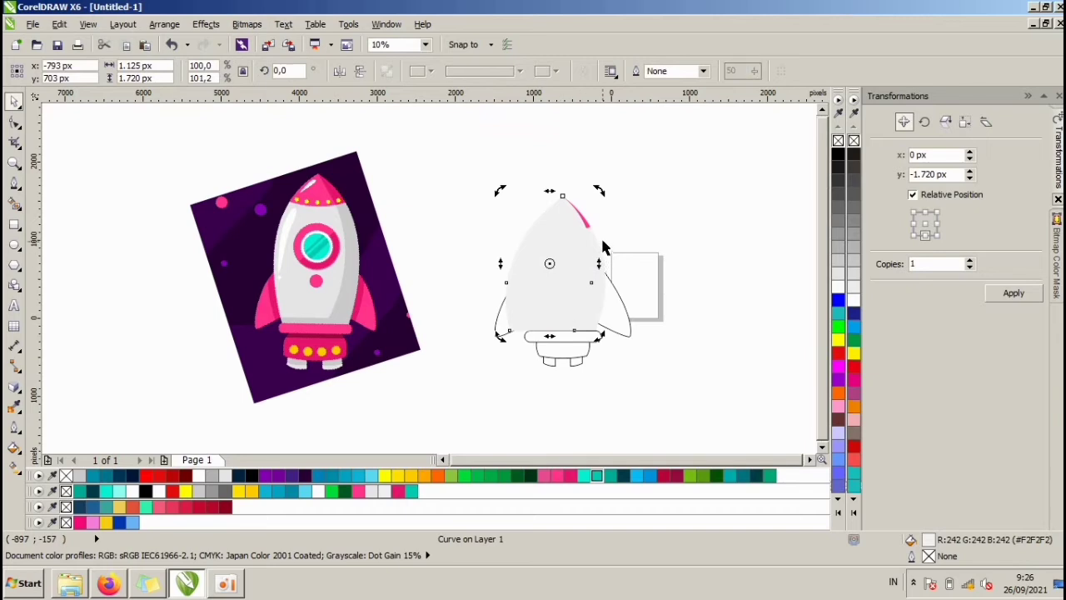
scroll(604, 246, "up", 1)
right_click(837, 159)
left_click(838, 140)
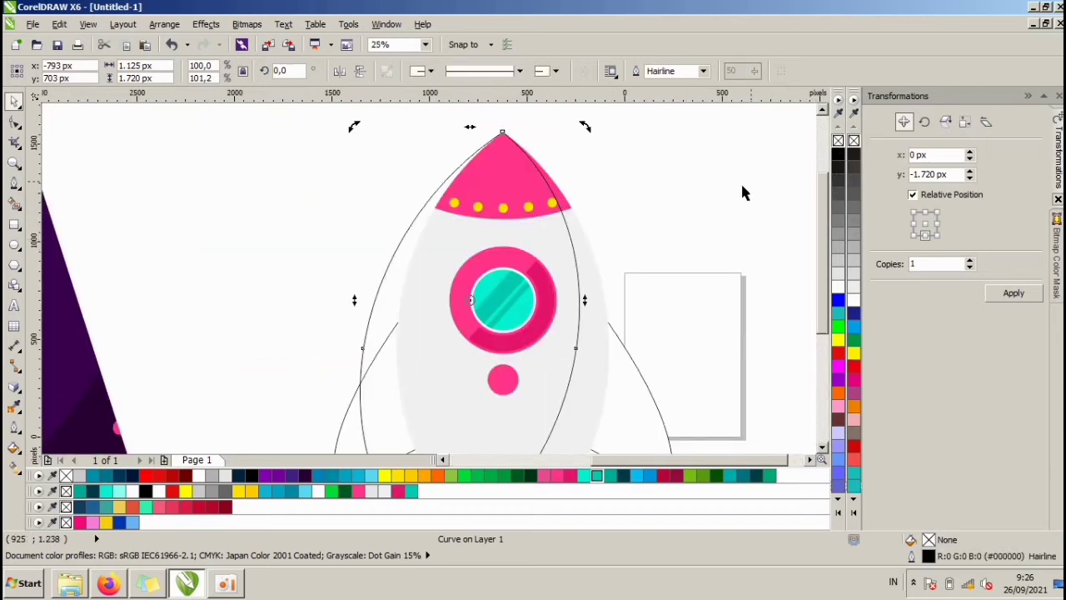
Intersect the skewed outline with the rocket body and with the pink nose cone, and delete the outline
left_click(588, 261, "shift")
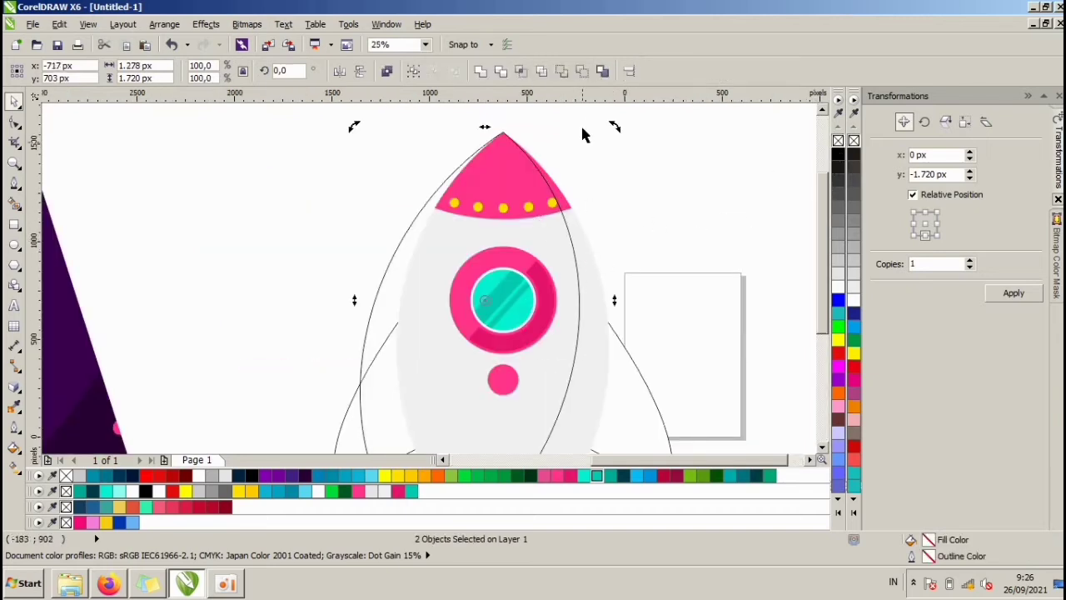
left_click(522, 72)
left_click(620, 162)
left_click(552, 227)
left_click(550, 176, "shift")
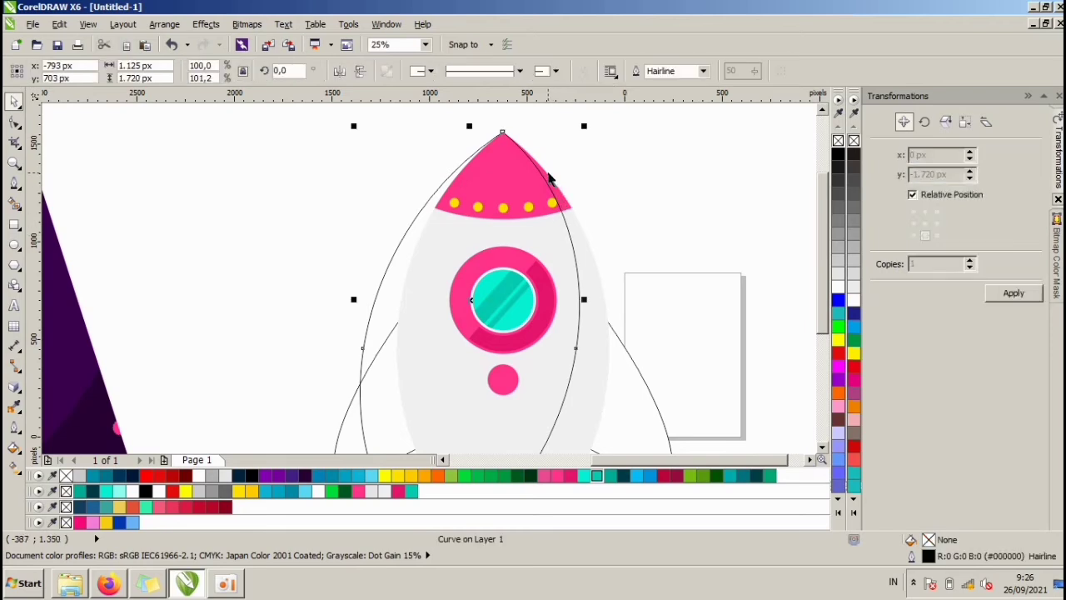
left_click(520, 72)
left_click(583, 150)
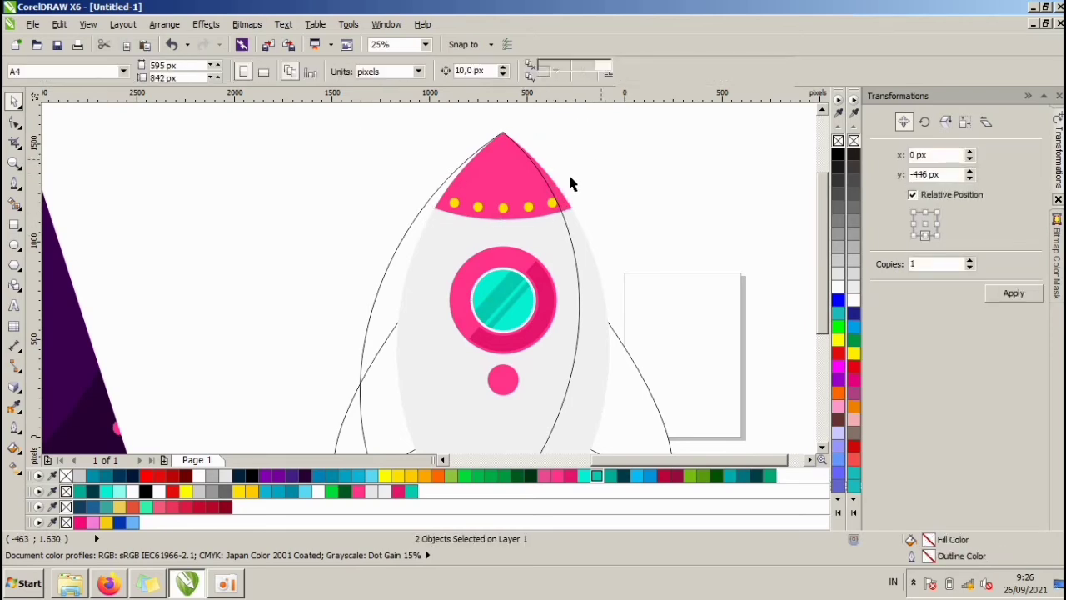
left_click(408, 228)
key("Delete")
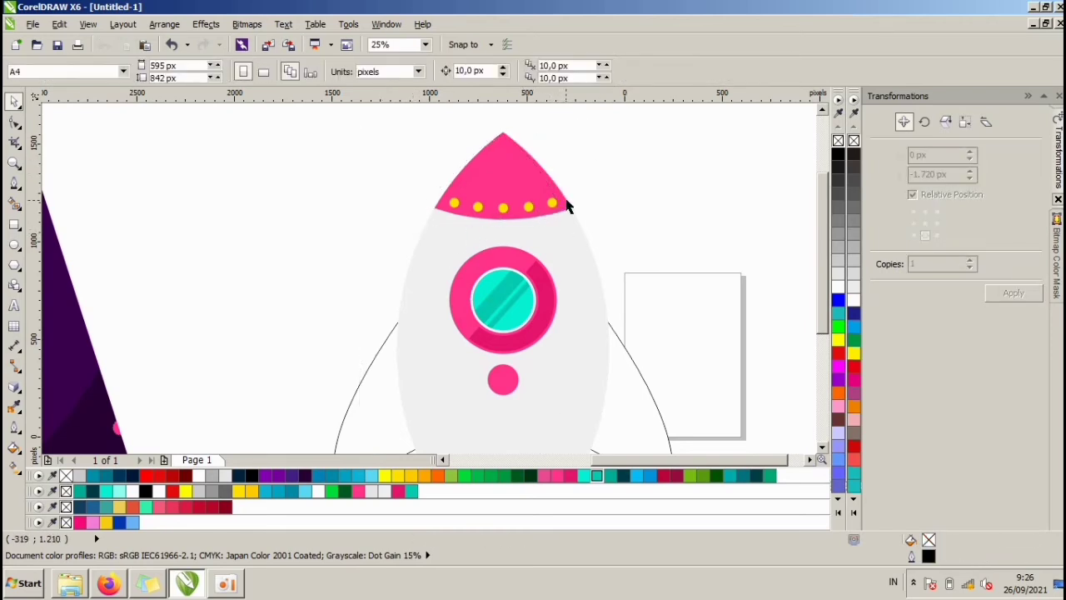
Fill the nose cone's right-hand shadow with dark pink #E6156C and the body's right-hand shadow with light grey #E6E6E6
left_click(567, 205)
left_click(570, 475)
left_click(595, 242)
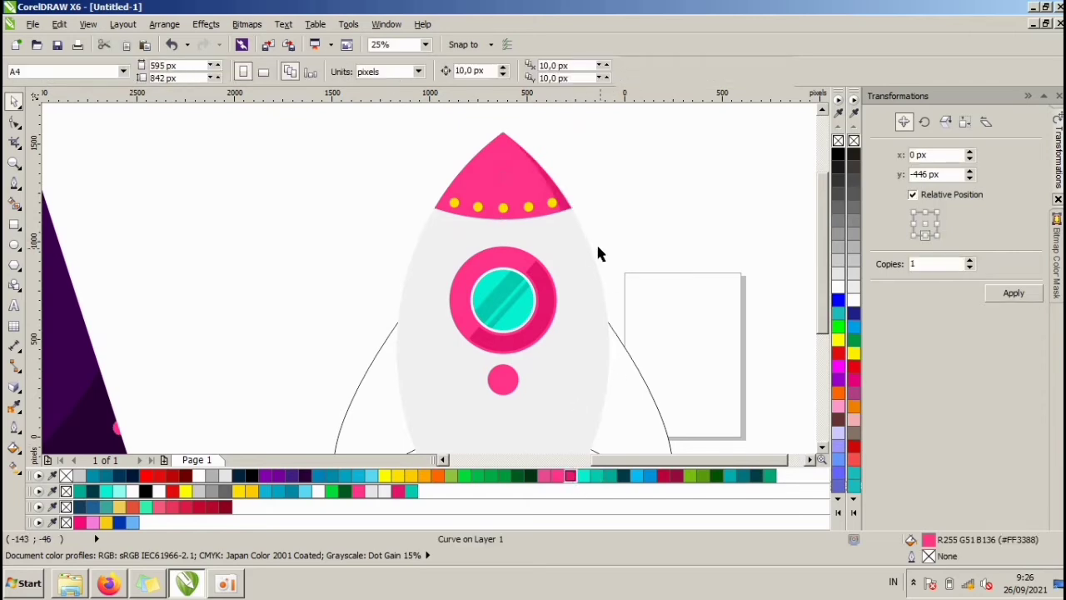
left_click(586, 240)
left_click(847, 277)
left_click(691, 200)
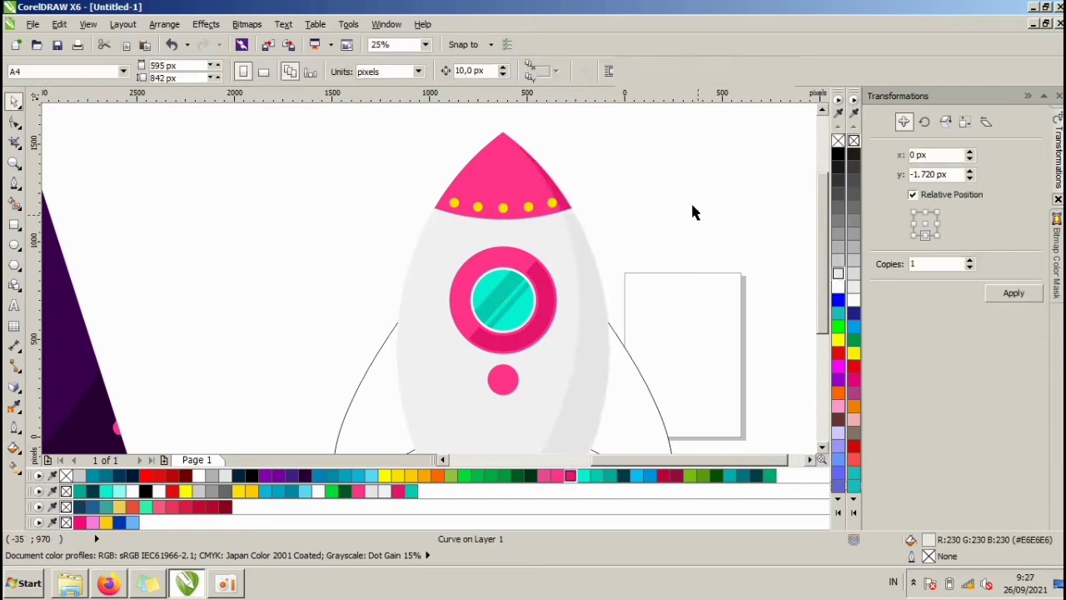
Draw a rectangle of about 1072 x 232 px across the body's lower end, intersect it with the light body area and delete the rectangle
scroll(689, 203, "down", 3)
scroll(619, 291, "up", 2)
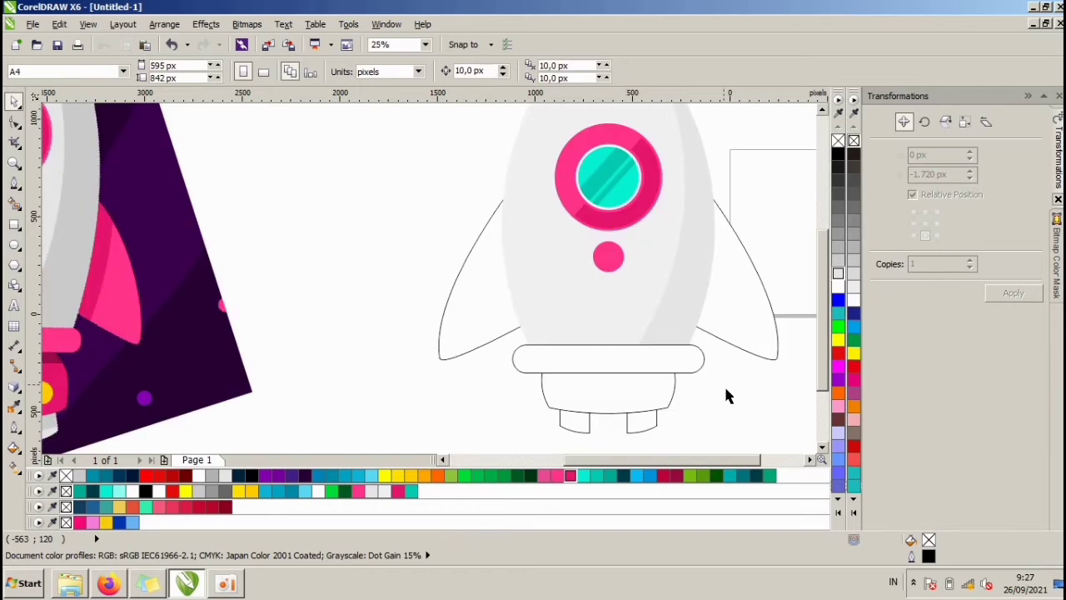
left_click(13, 222)
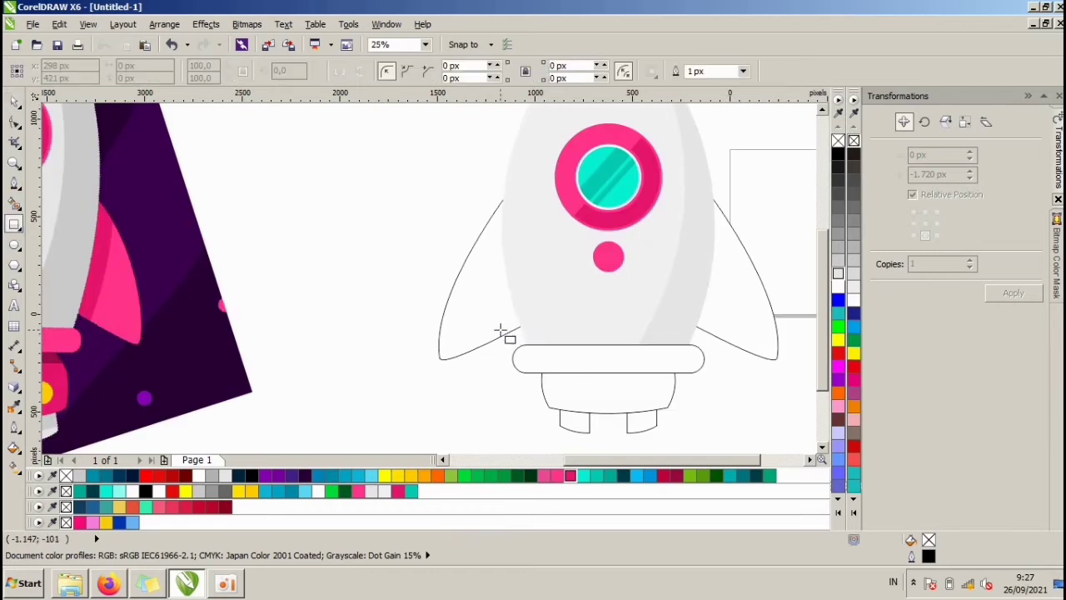
left_click_drag(497, 328, 706, 374)
key("space")
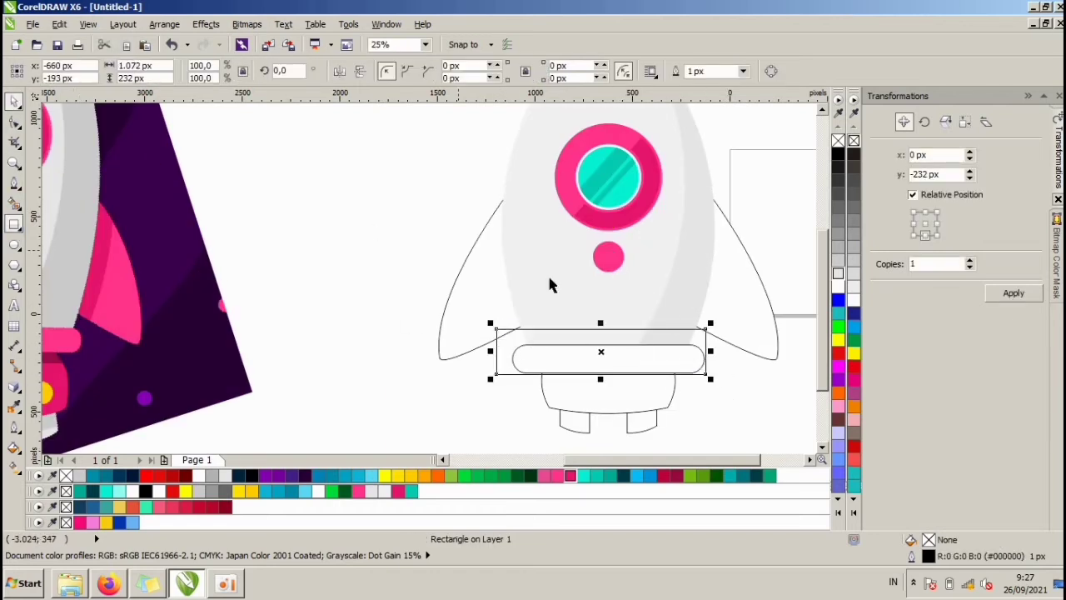
left_click(647, 262, "shift")
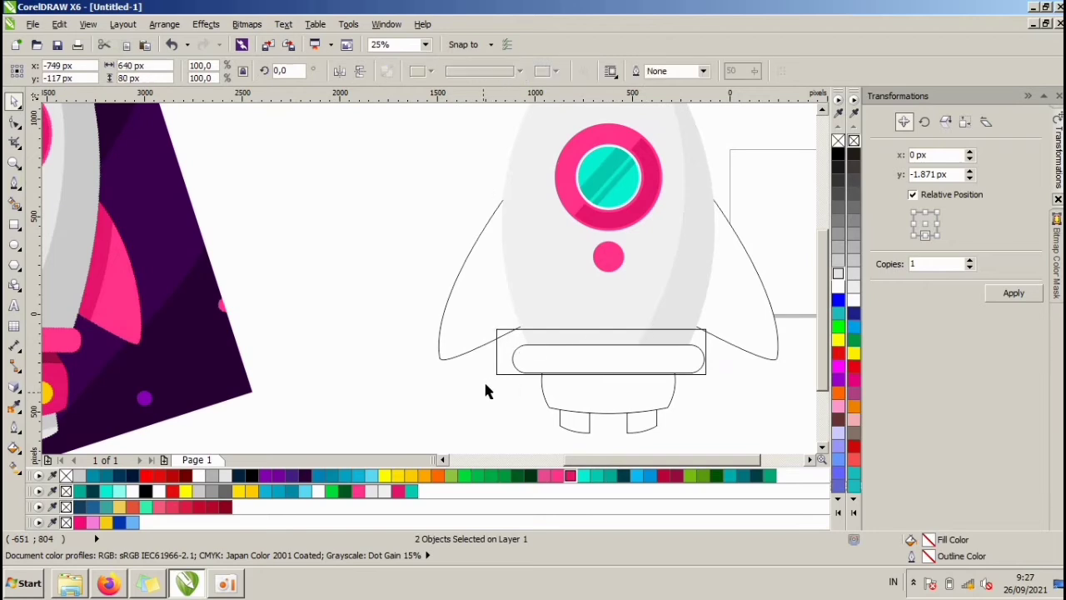
left_click(497, 357)
key("Delete")
Fill the strip along the body's lower edge and the body's shadow shape with 10% Black (#E6E6E6)
left_click(556, 338)
left_click(688, 316, "shift")
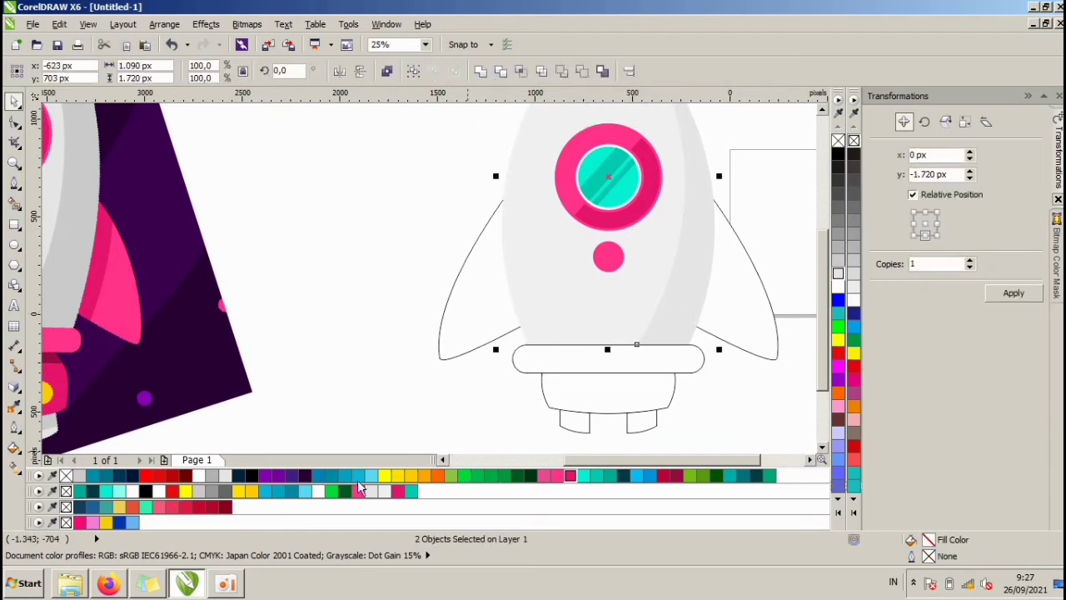
left_click(226, 477)
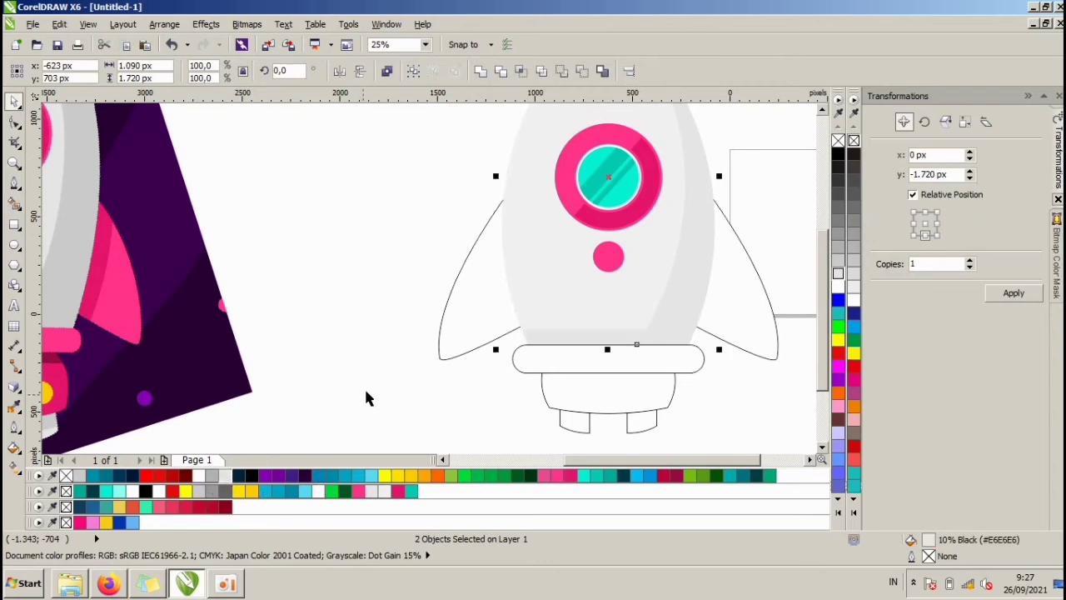
left_click(364, 387)
scroll(497, 356, "down", 1)
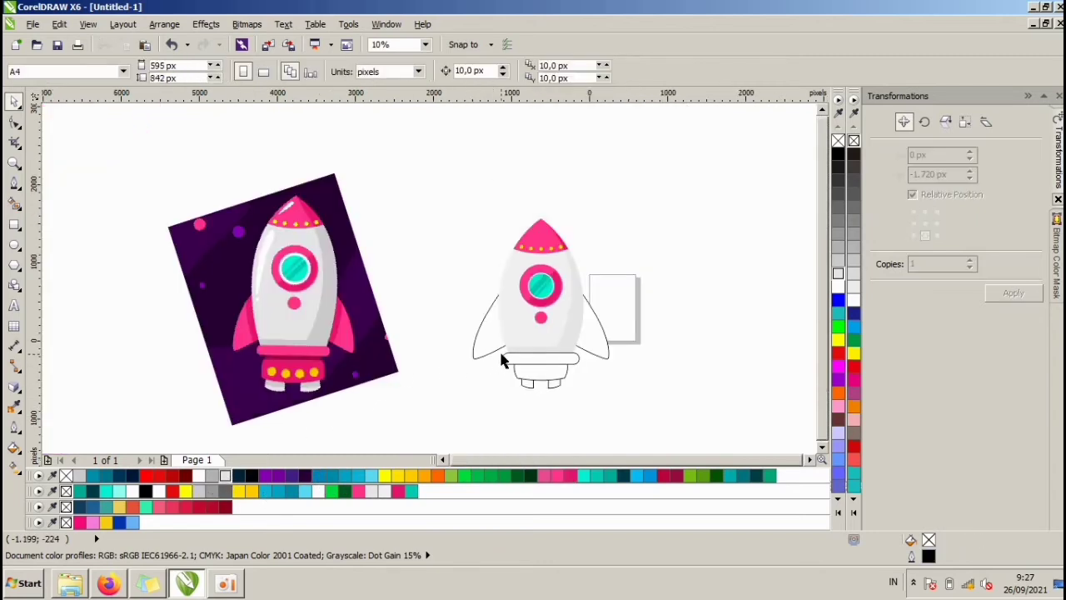
Narrow the grouped fins to 94.1% of their width, 1635 px, symmetrically about the rocket
scroll(595, 333, "up", 1)
left_click(596, 333)
left_click_drag(629, 315, 620, 316)
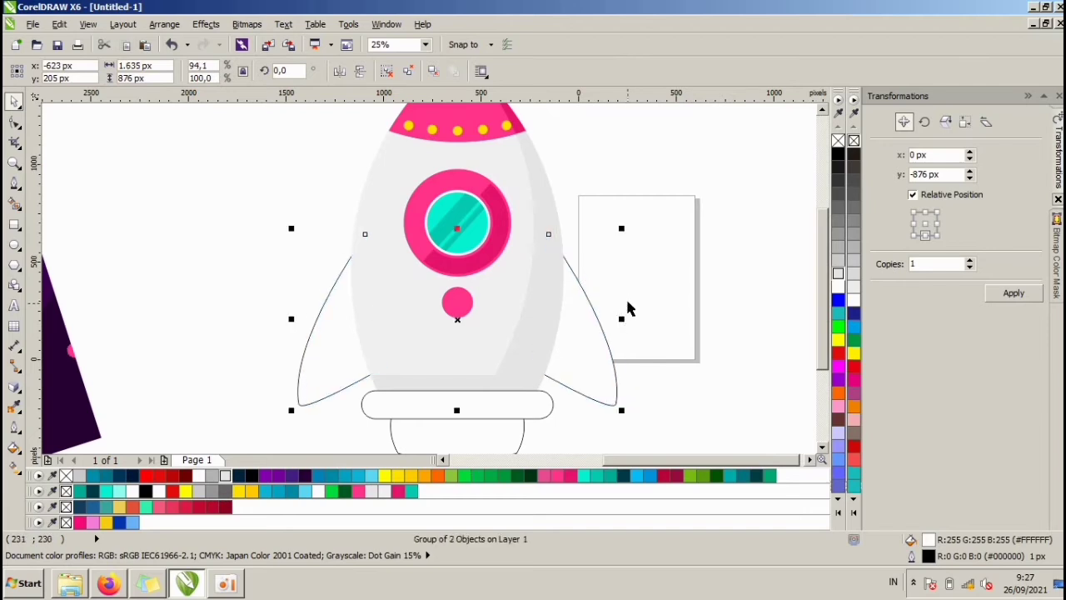
Fill the grouped fins with pink #FF3388 and remove their outline
left_click(545, 192, "shift")
left_click(601, 294)
left_click(585, 354)
left_click(556, 476)
right_click(838, 140)
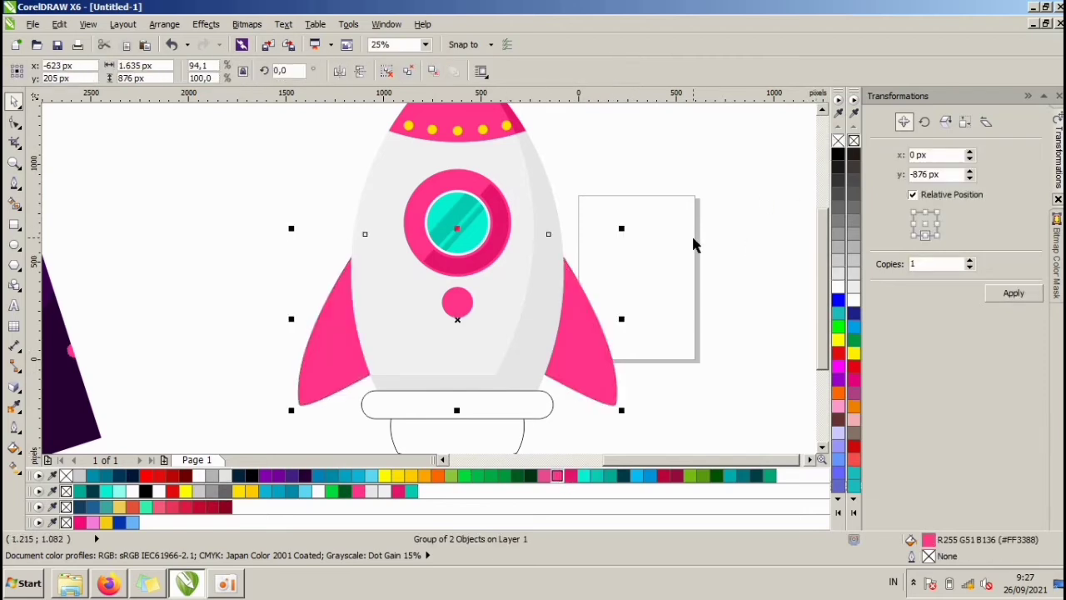
left_click(695, 244)
Make an enlarged copy of the rocket body, intersect it with the fins and delete the enlarged copy
left_click(557, 218)
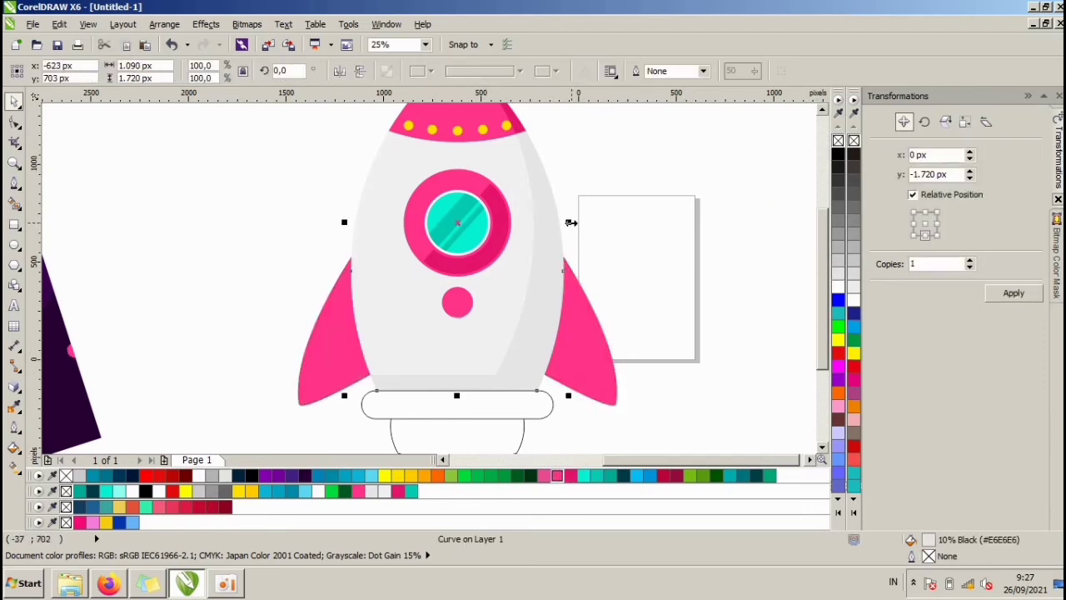
left_click_drag(572, 222, 592, 234)
left_click(597, 327, "shift")
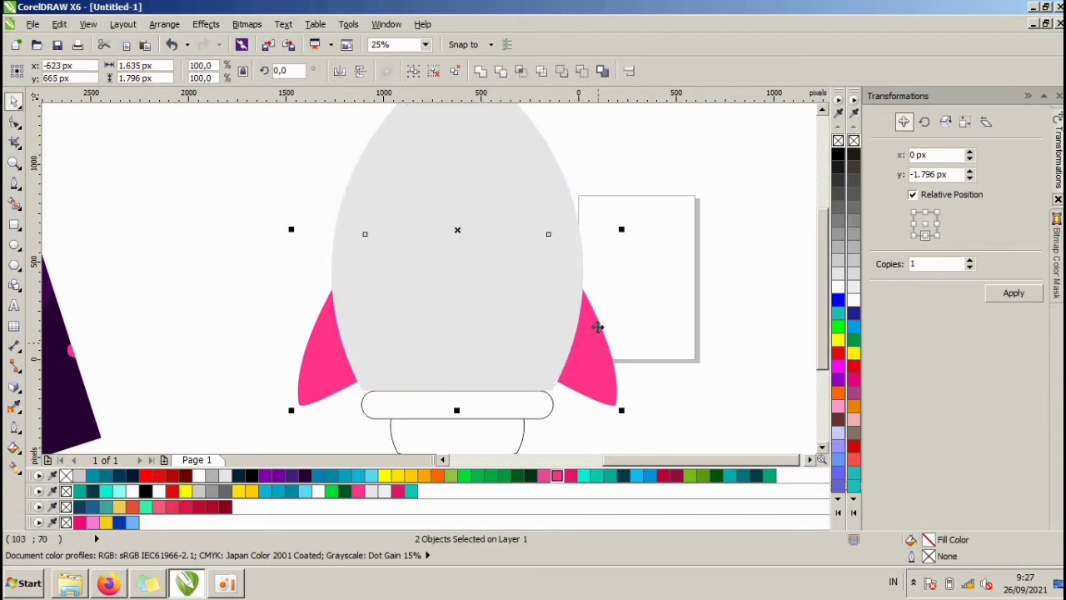
left_click(608, 173)
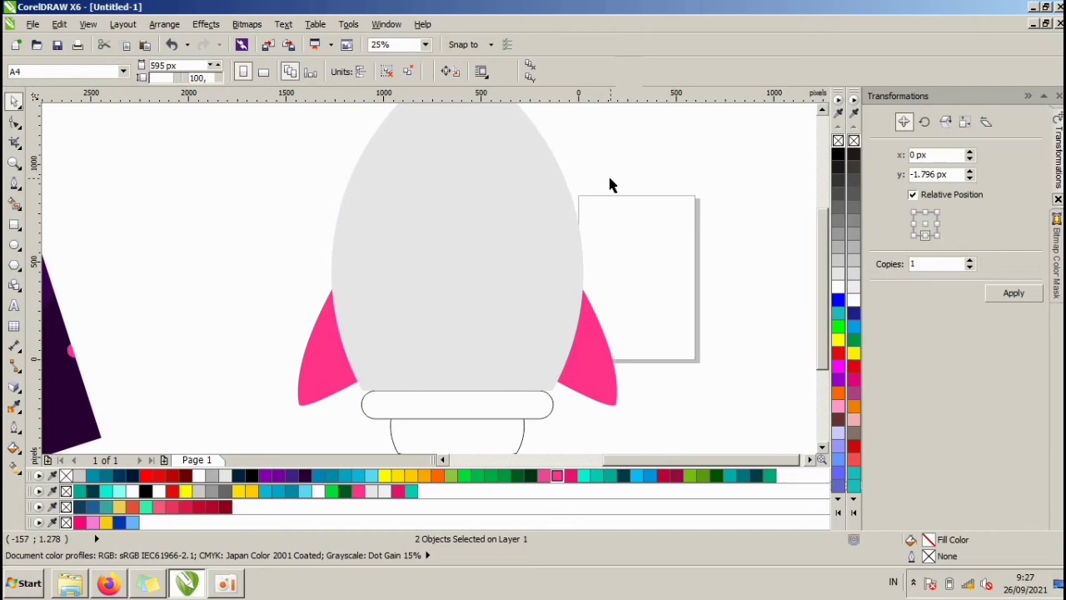
left_click(557, 169)
key("Delete")
Fill the inner strips of both fins beside the body with dark pink #E6156C
left_click(569, 293)
left_click(576, 282)
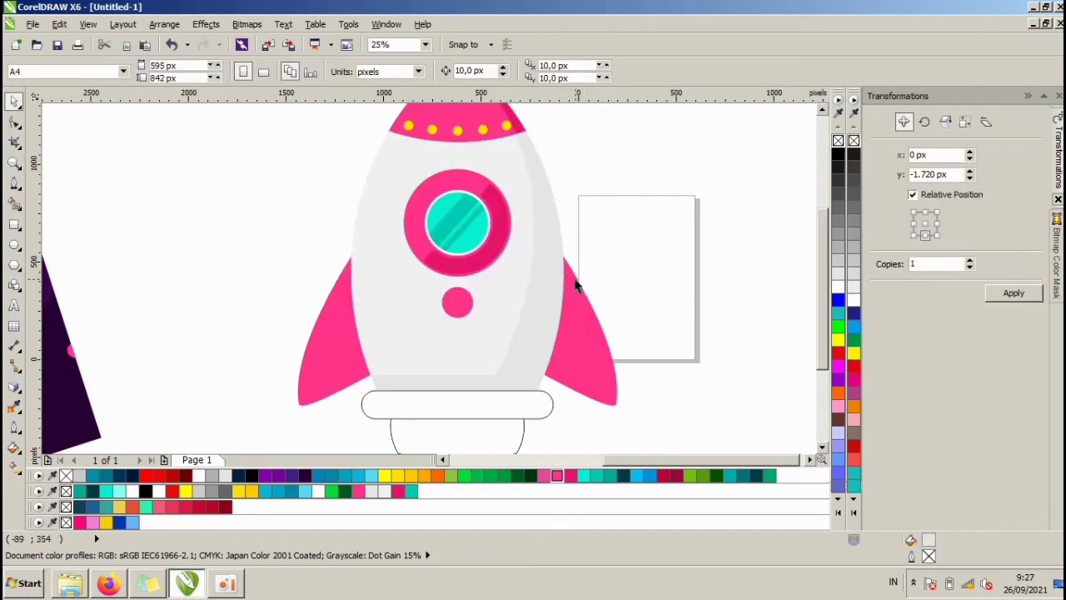
left_click(574, 288)
left_click(562, 473)
left_click(662, 279)
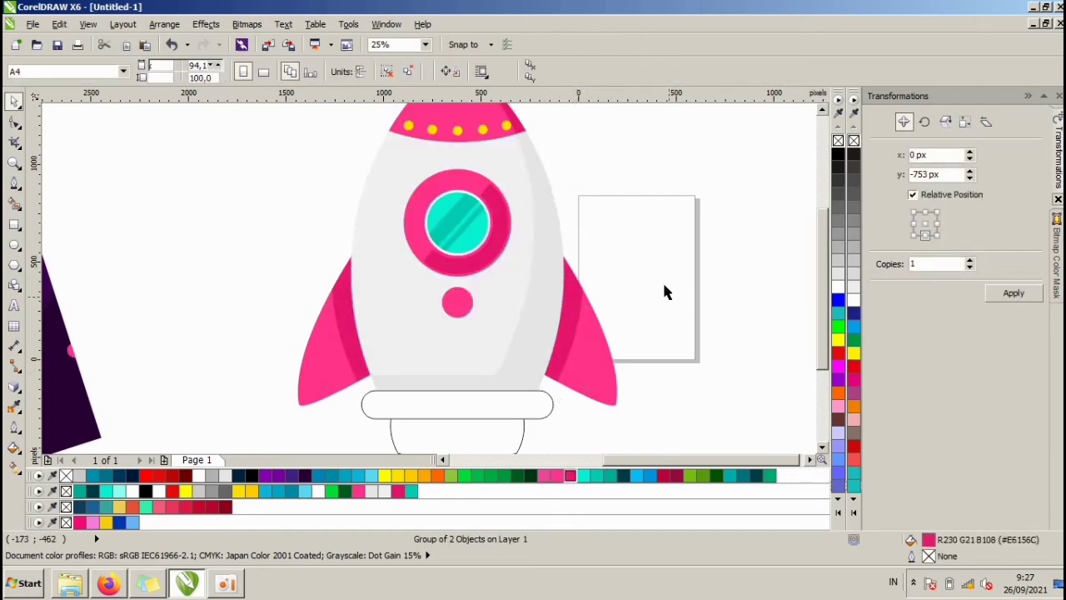
Fill the rounded bar beneath the rocket body with pink #FF3388 and remove its outline
scroll(613, 267, "down", 2)
scroll(574, 350, "up", 1)
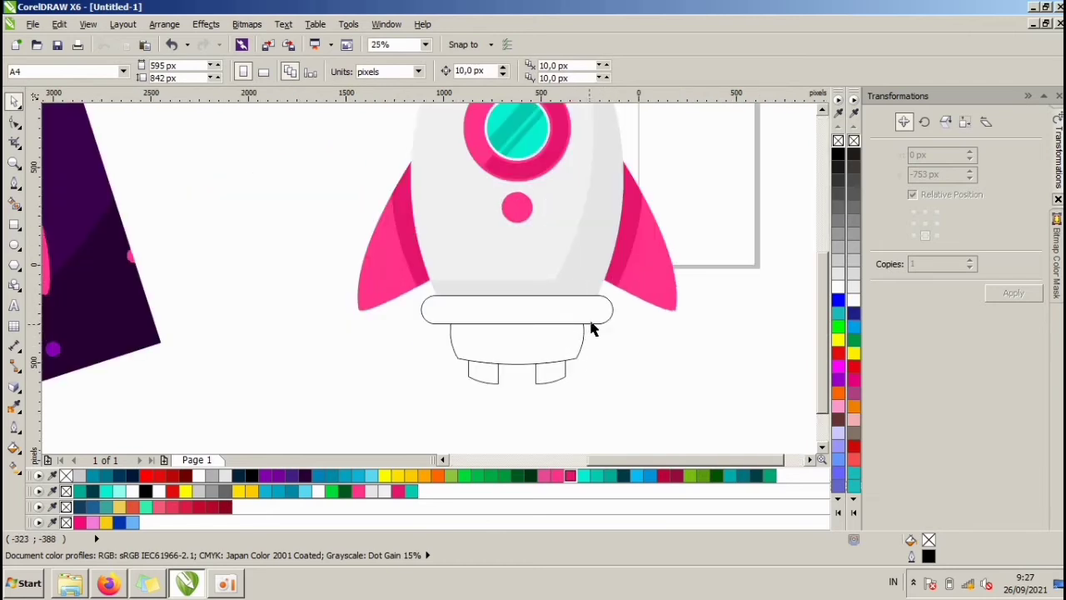
left_click(590, 325)
left_click(557, 476)
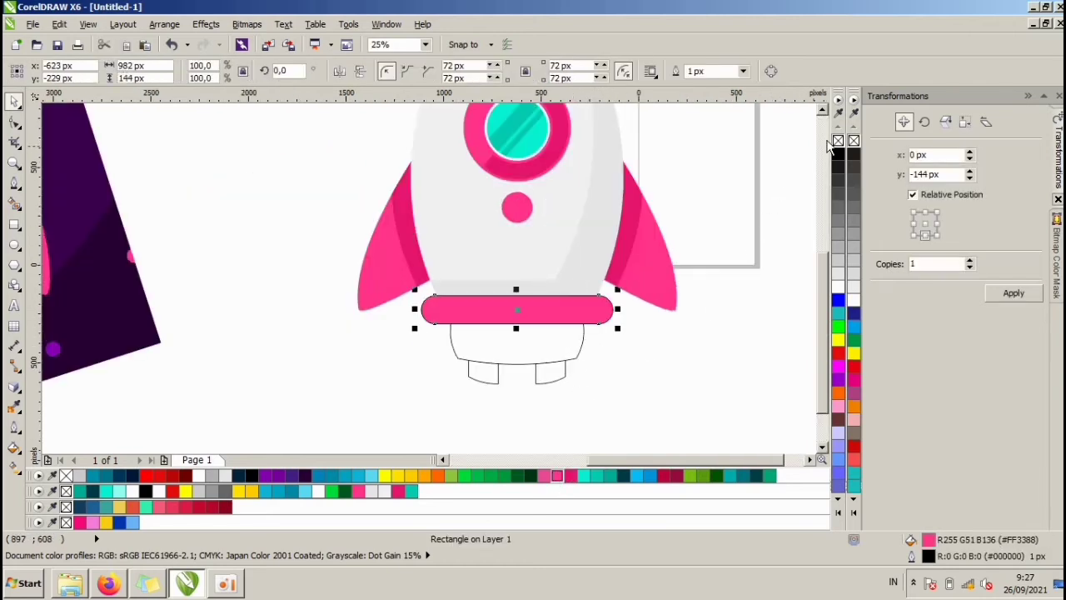
left_click(614, 312)
scroll(614, 317, "down", 2)
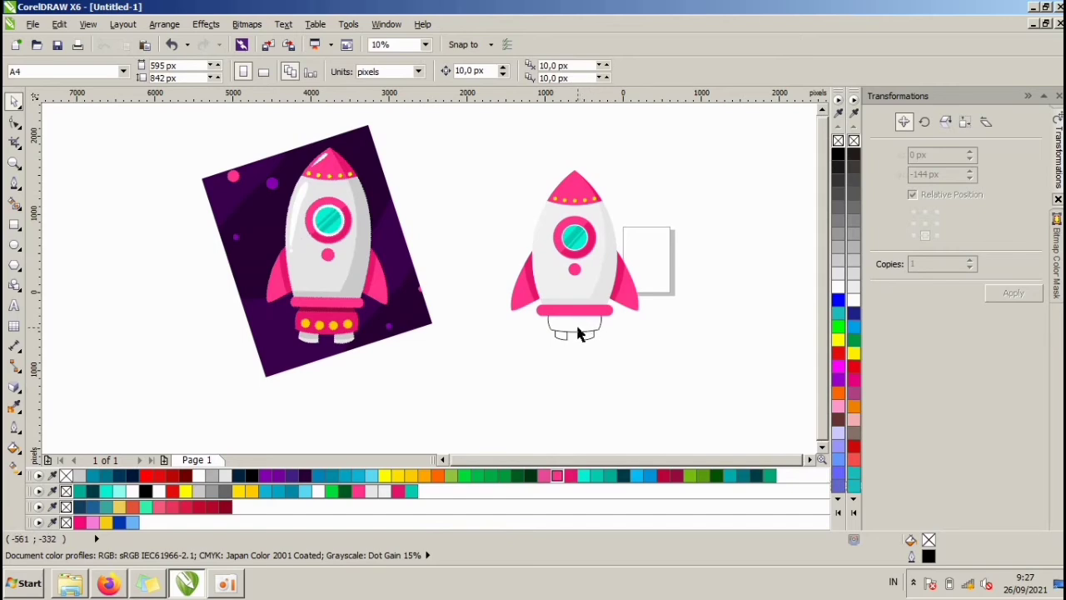
Remove the outline of the engine base below the rounded bar and fill it with dark pink #E6156C
scroll(581, 333, "up", 1)
left_click(586, 317)
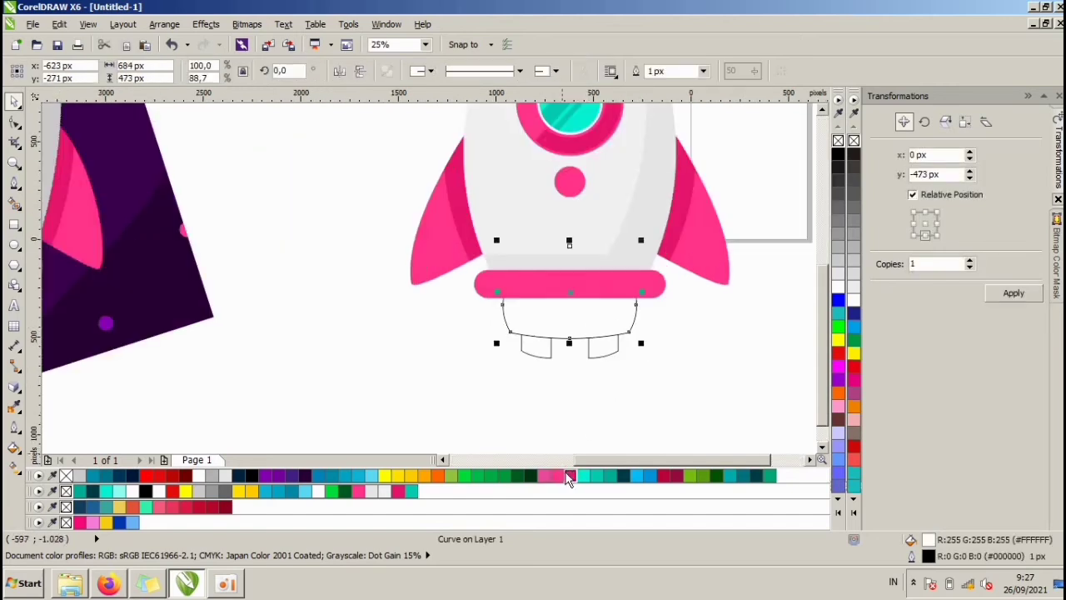
left_click(556, 476)
right_click(838, 141)
left_click(689, 305)
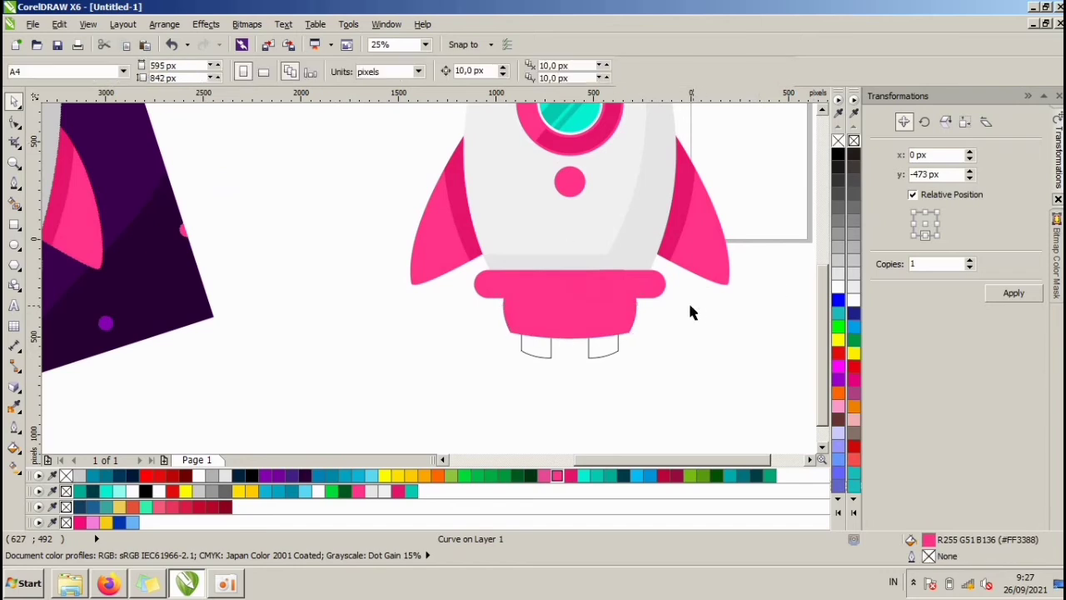
scroll(688, 307, "down", 1)
left_click(649, 314)
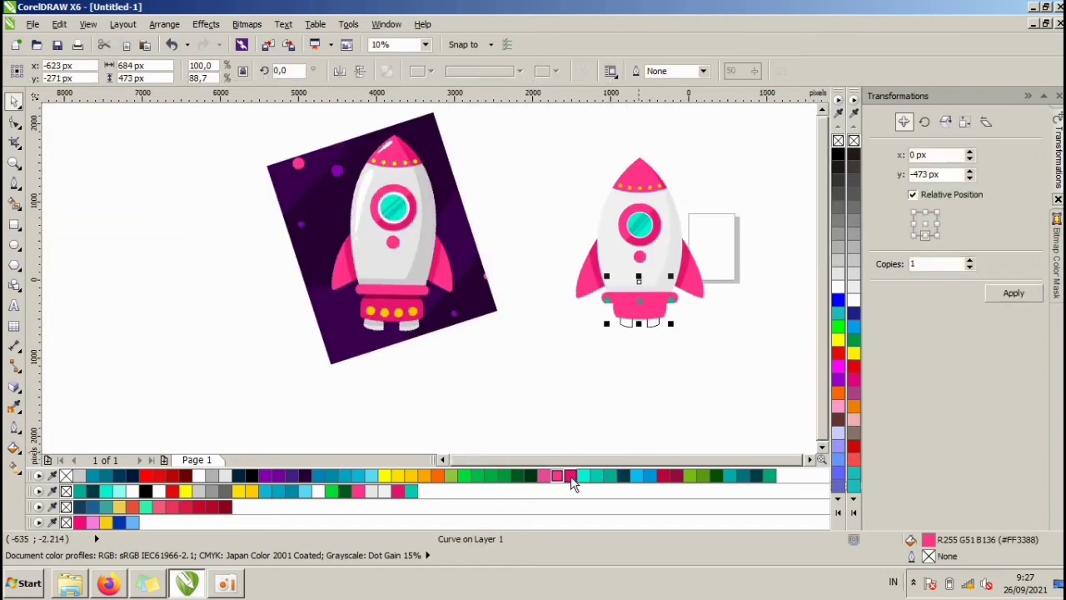
left_click(571, 477)
left_click(661, 333)
Make a slightly lowered copy of the rounded bar, intersect it with the engine base and delete the copy
scroll(652, 284, "up", 1)
scroll(653, 284, "up", 1)
left_click(678, 358)
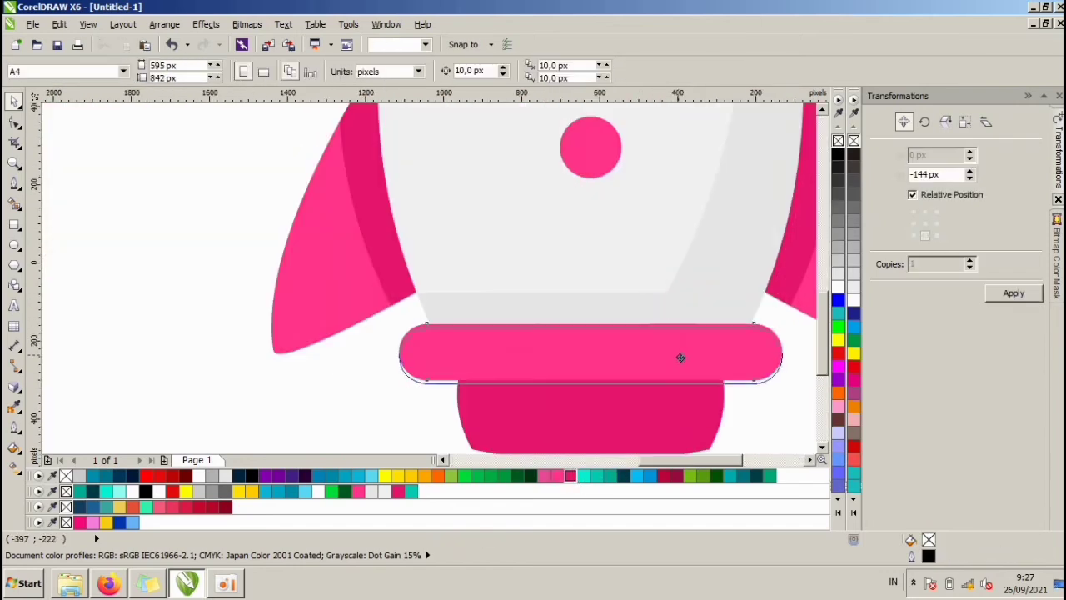
left_click(666, 431, "shift")
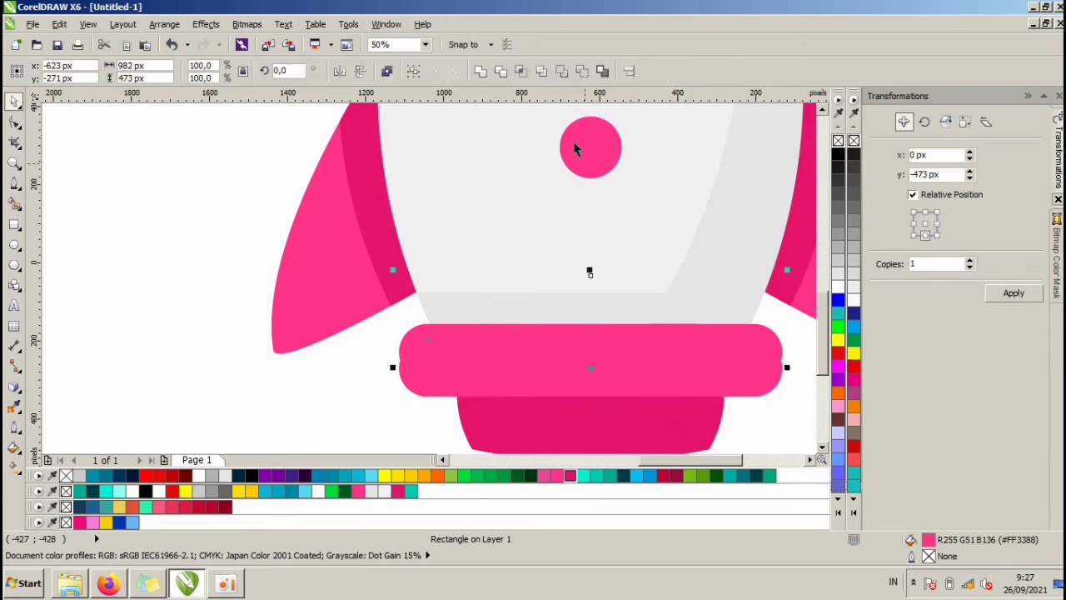
left_click(521, 73)
left_click(416, 401)
left_click(412, 385)
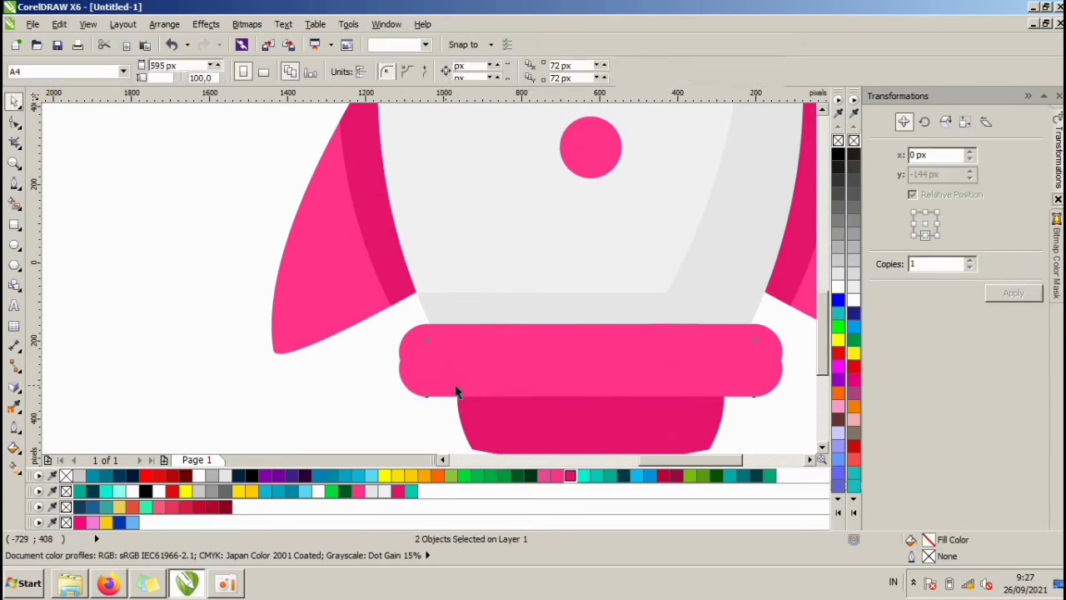
key("Delete")
Fill the overlap strip at the top of the engine base with darker pink #CC0457
left_click(478, 389)
double_click(925, 540)
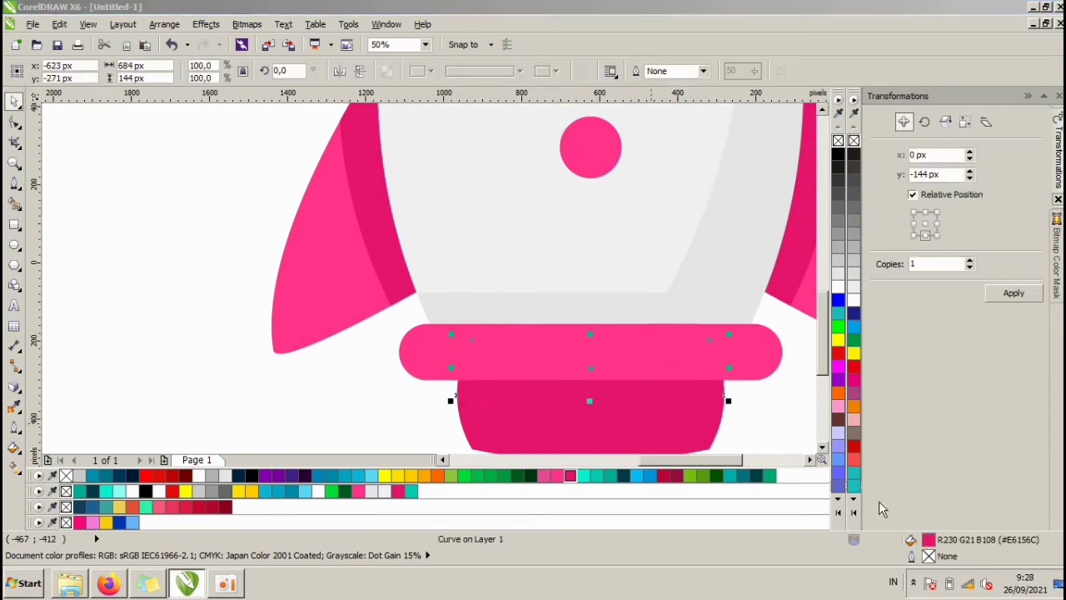
left_click(404, 168)
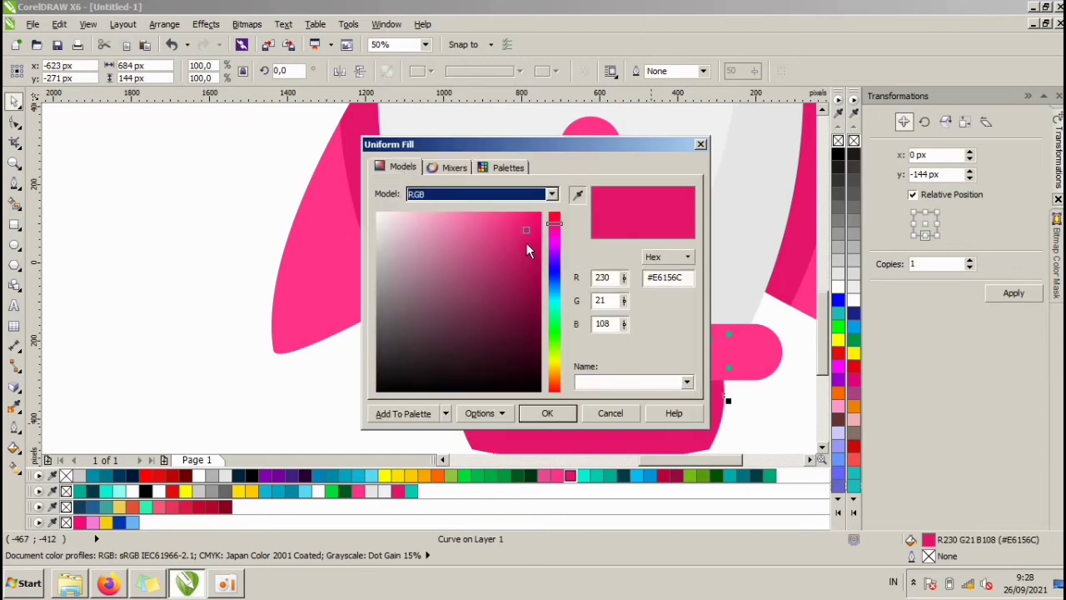
left_click_drag(528, 230, 537, 248)
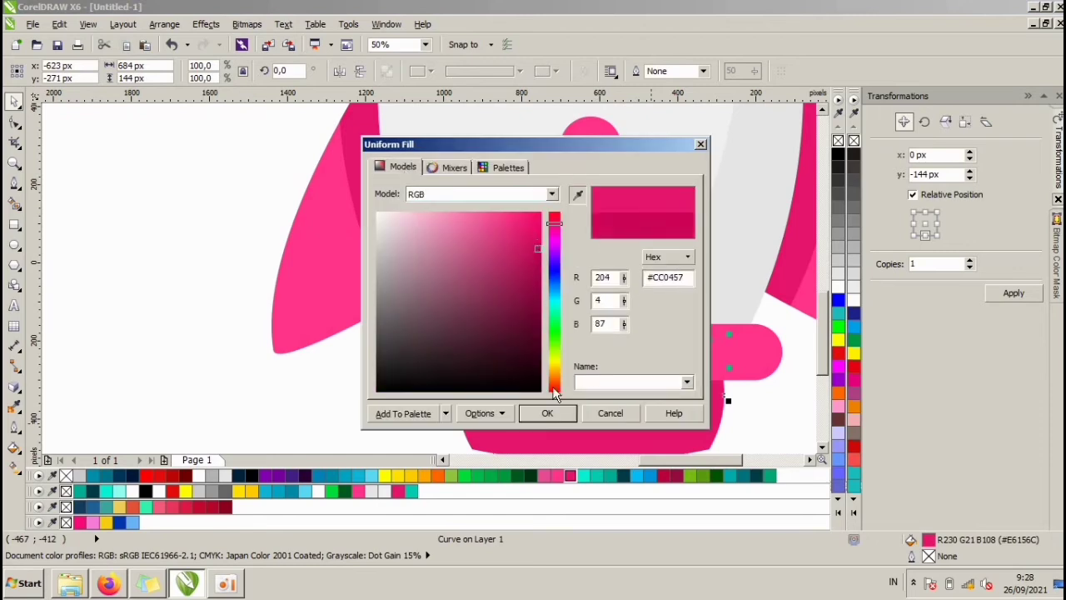
left_click(554, 413)
left_click(374, 404)
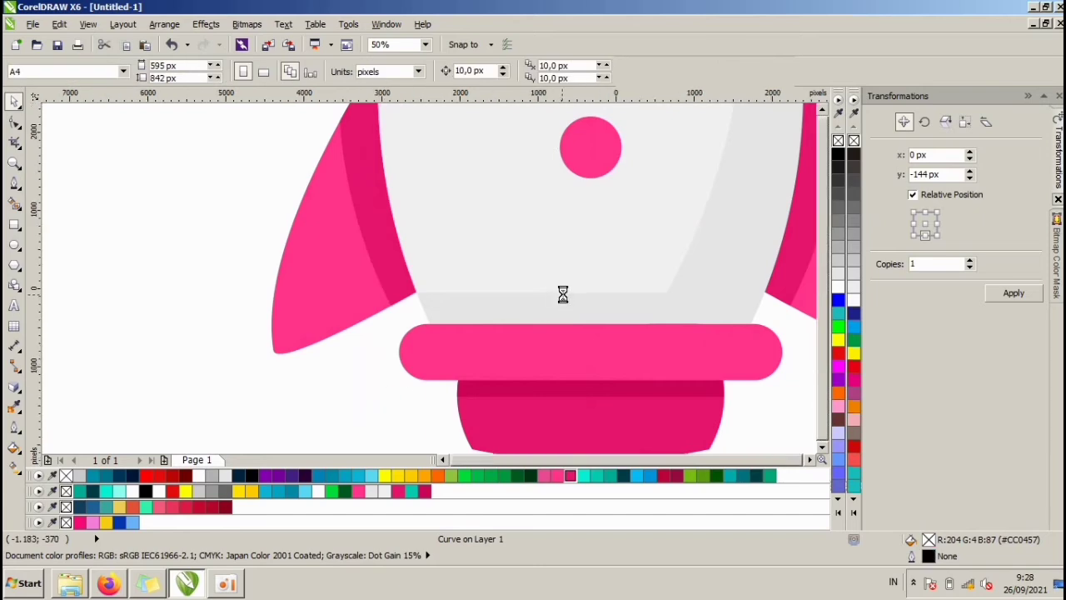
Fill the two nozzles beneath the engine base with light grey #E6E6E6 and remove their outline
scroll(561, 295, "down", 3)
scroll(572, 334, "up", 3)
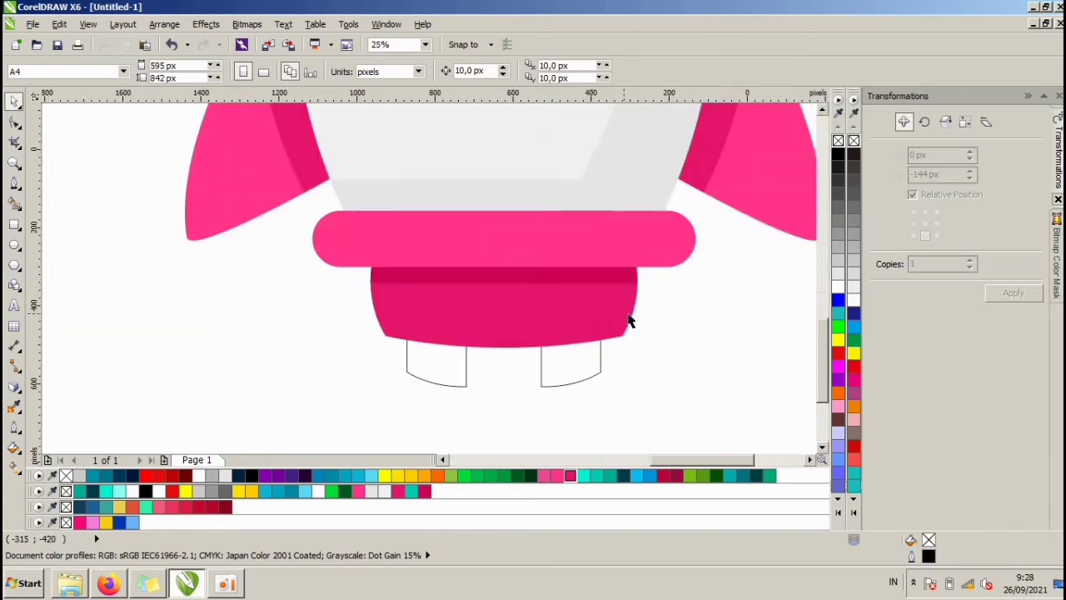
left_click(578, 371)
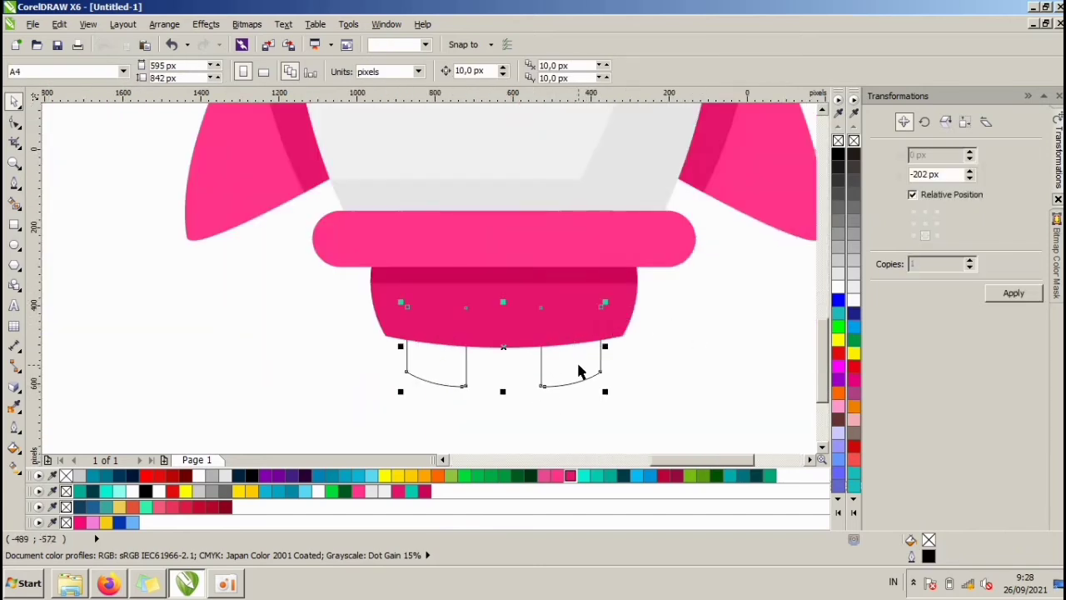
left_click(836, 274)
right_click(839, 140)
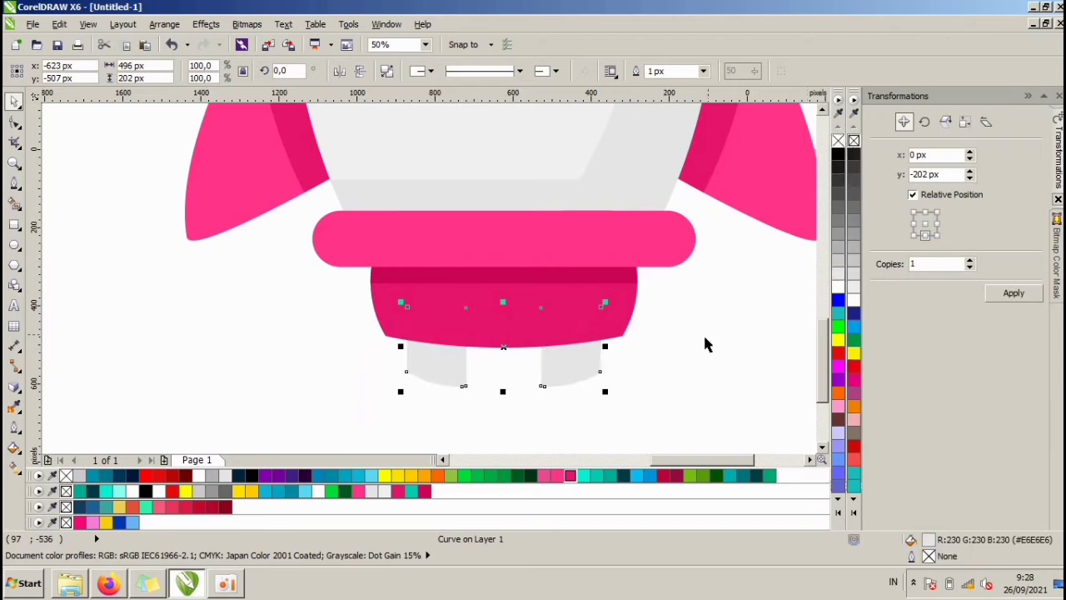
Create grey #CCCCCC shadow strips on the nozzles by intersecting them with a slightly lowered, temporary copy of the engine base
left_click(607, 311)
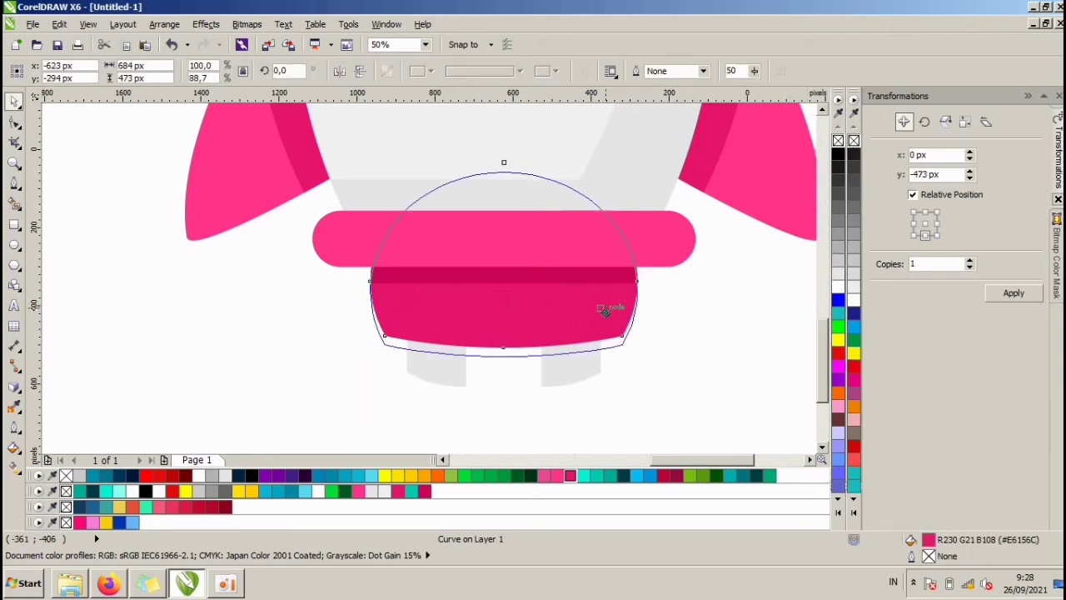
left_click_drag(606, 311, 606, 313)
right_click(606, 313)
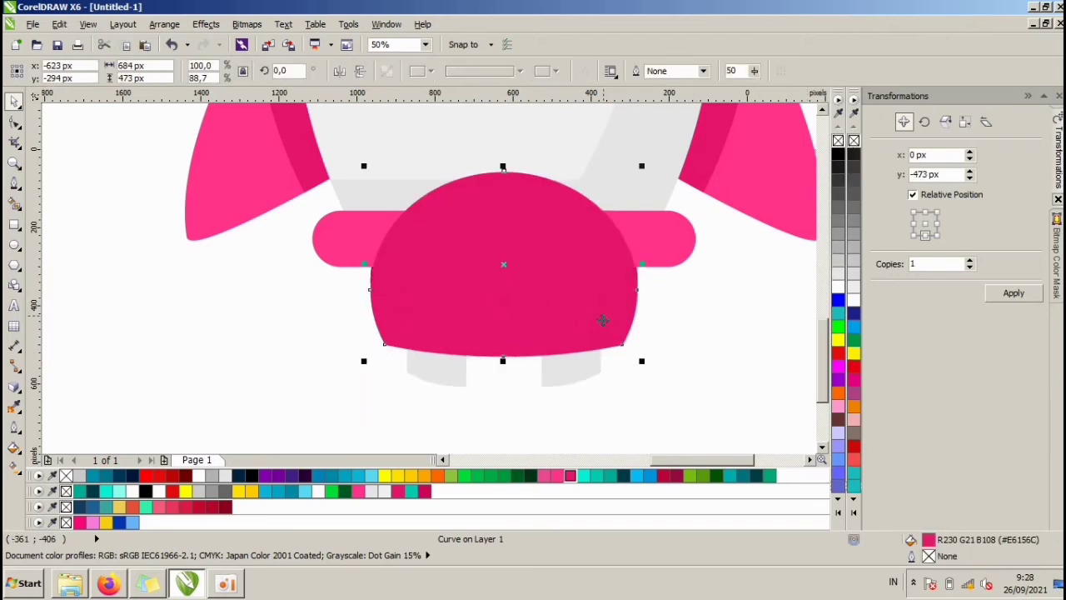
left_click(587, 379, "shift")
left_click(521, 73)
left_click(618, 311)
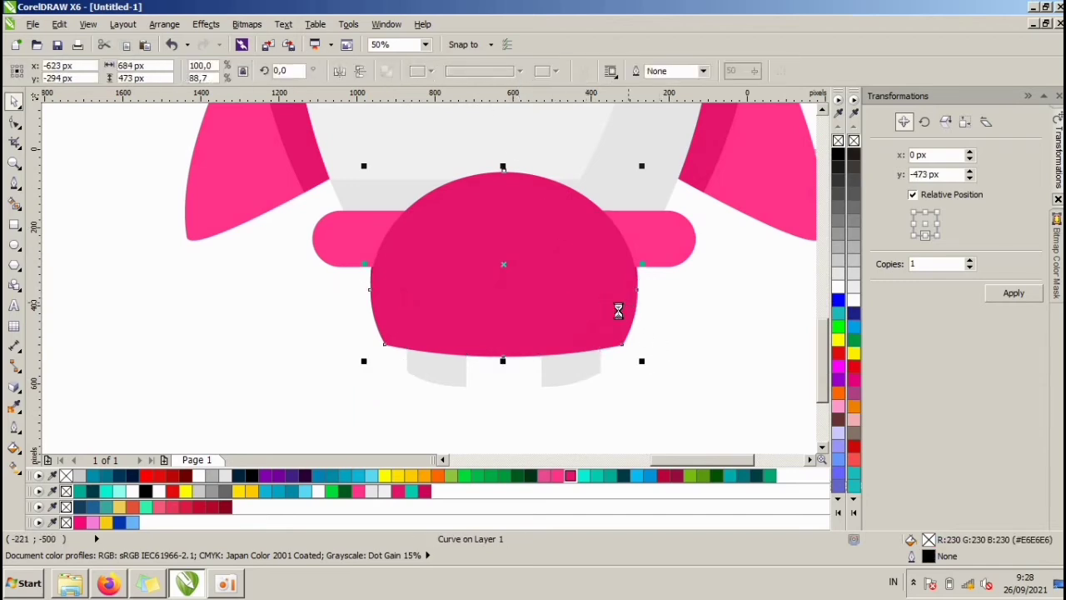
key("Delete")
left_click(577, 343)
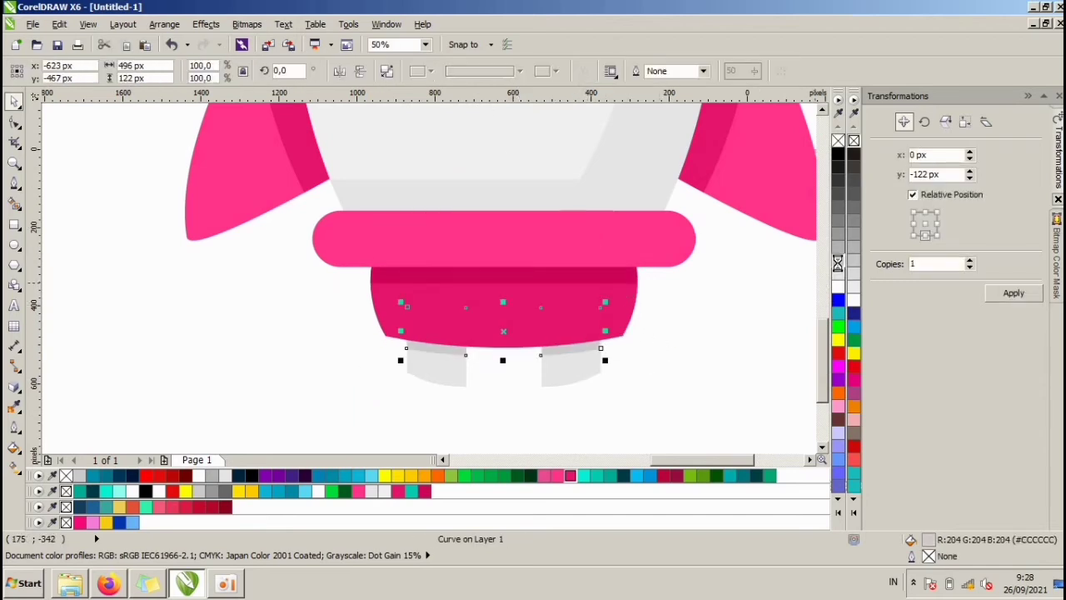
left_click(659, 358)
Draw a circle on the engine base, scale it to 90 px and centre it horizontally on the base
scroll(588, 291, "up", 2)
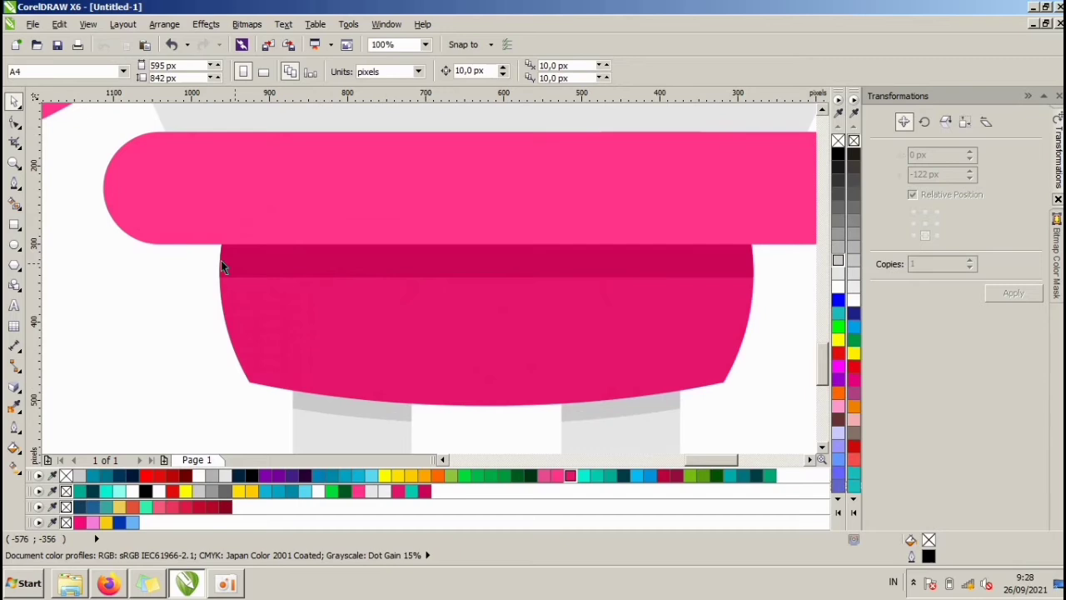
left_click(13, 245)
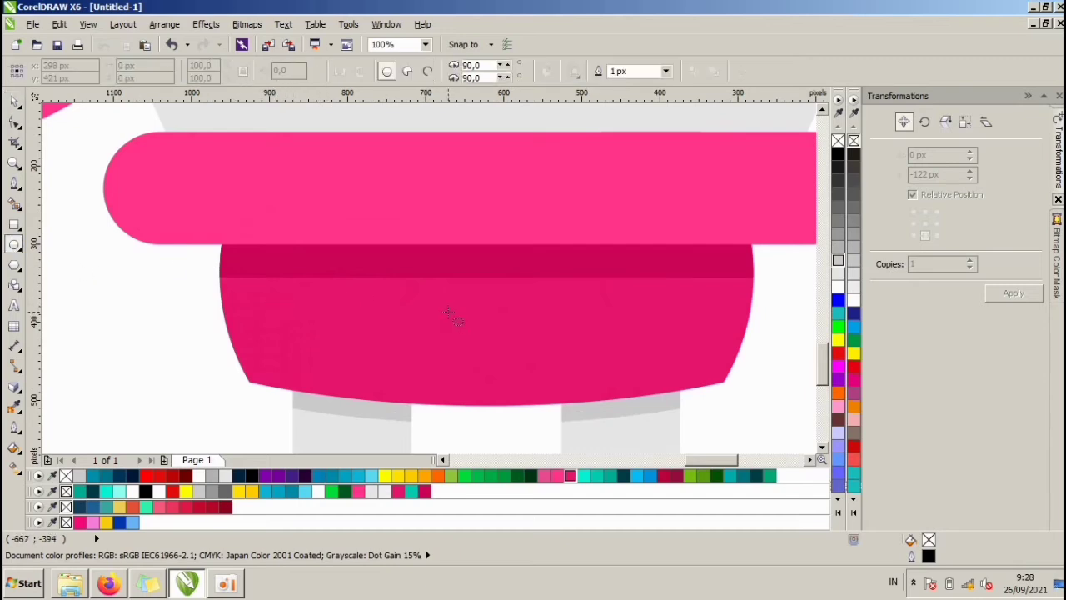
left_click_drag(517, 353, 541, 391)
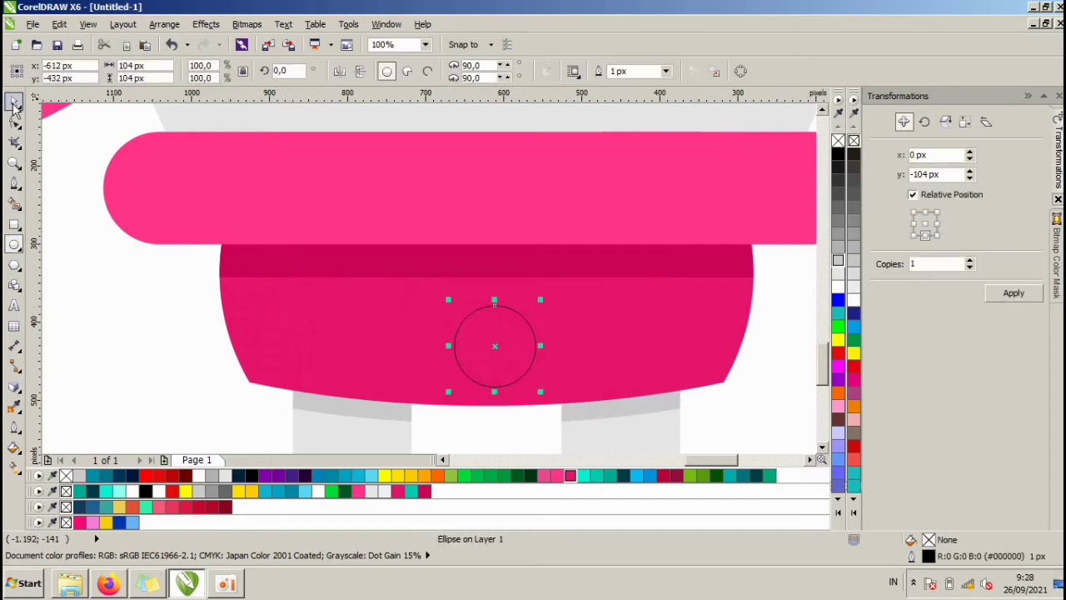
left_click_drag(538, 300, 536, 303, "shift")
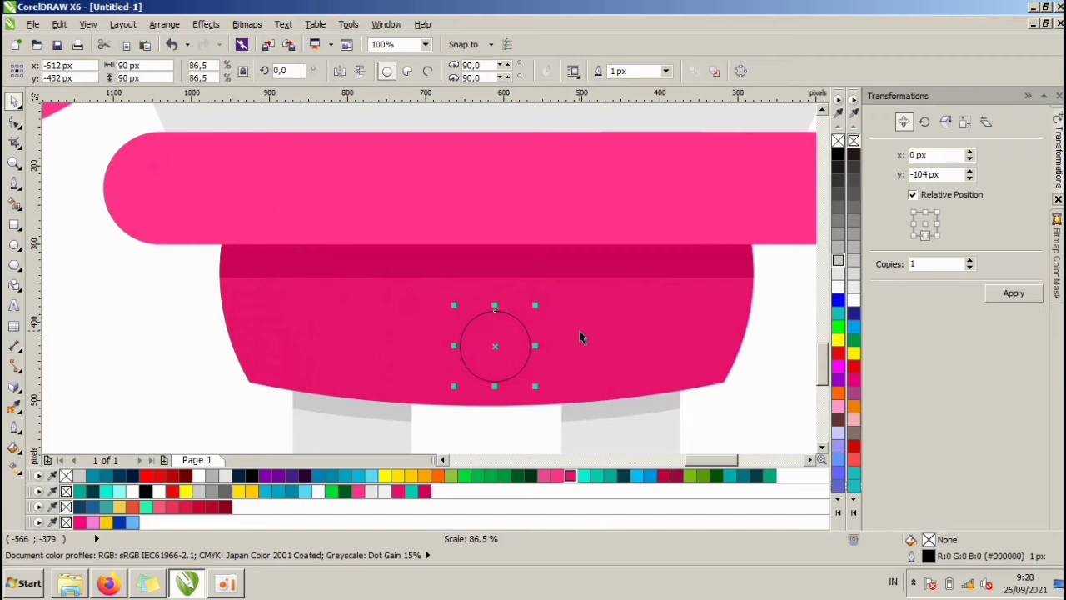
left_click(581, 332, "shift")
key("c")
left_click(778, 378)
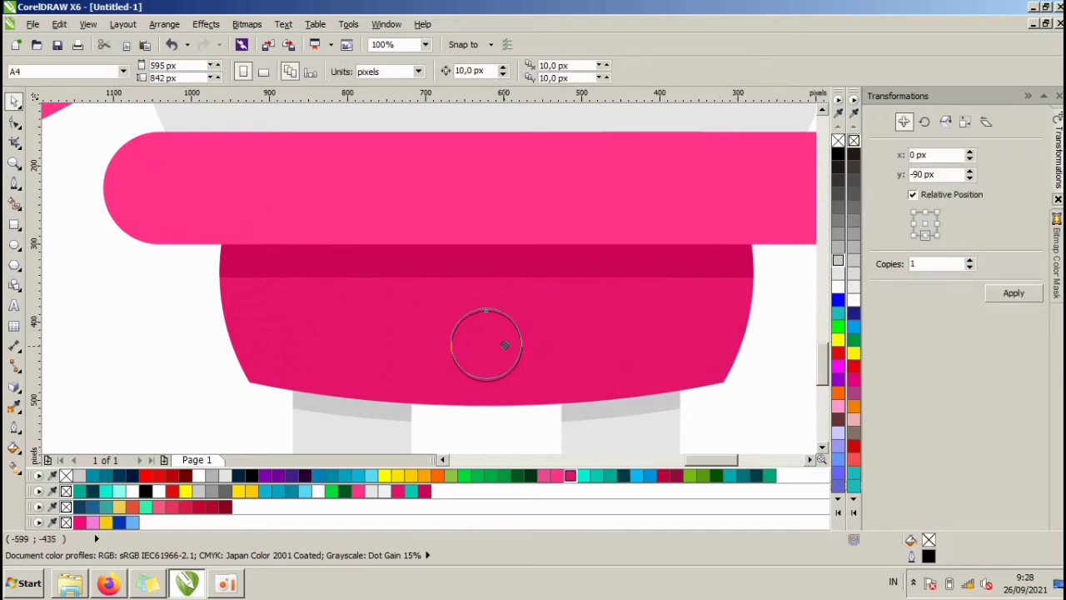
Fill the circle on the engine base with yellow #FFE100 and remove its outline
left_click(505, 351)
left_click(396, 476)
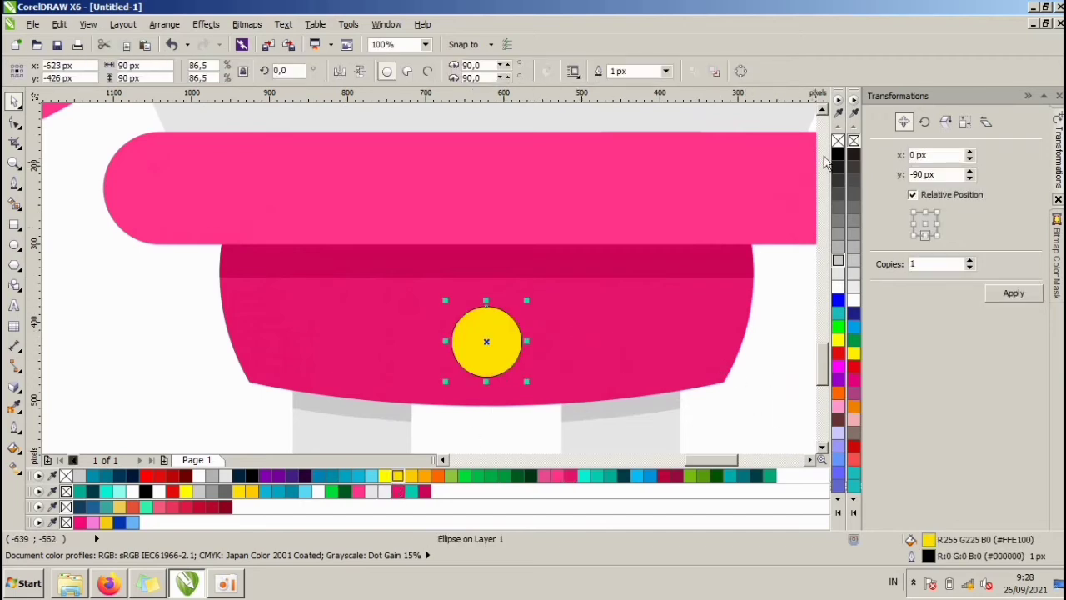
left_click(768, 387)
Copy the yellow circle to the left on the engine base, shrink it to 70 px and duplicate it further left
left_click_drag(494, 347, 362, 333)
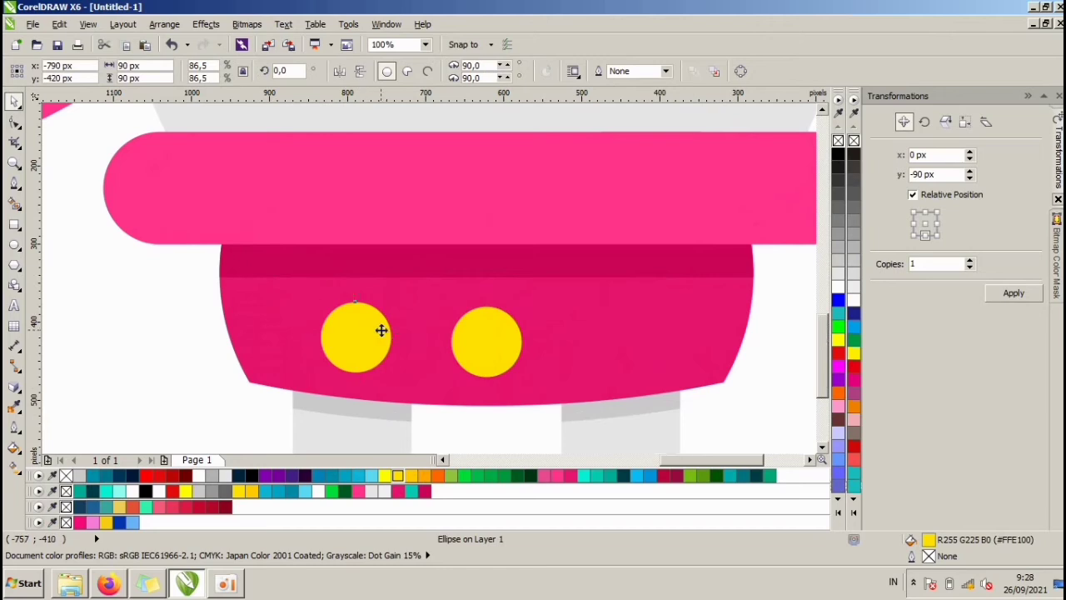
scroll(380, 330, "down", 1)
scroll(369, 339, "down", 1)
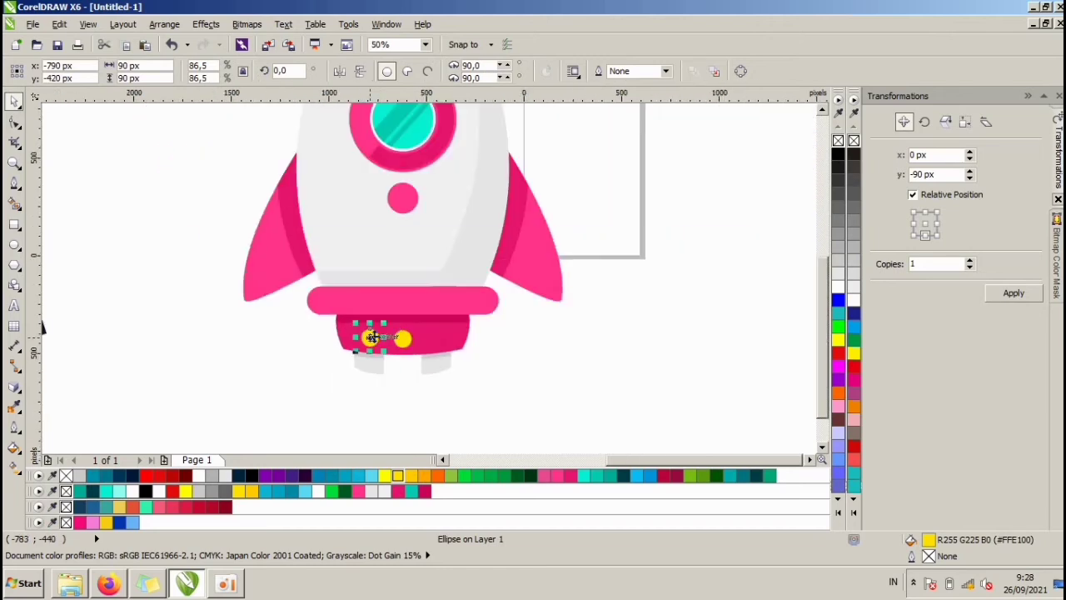
scroll(380, 336, "up", 2)
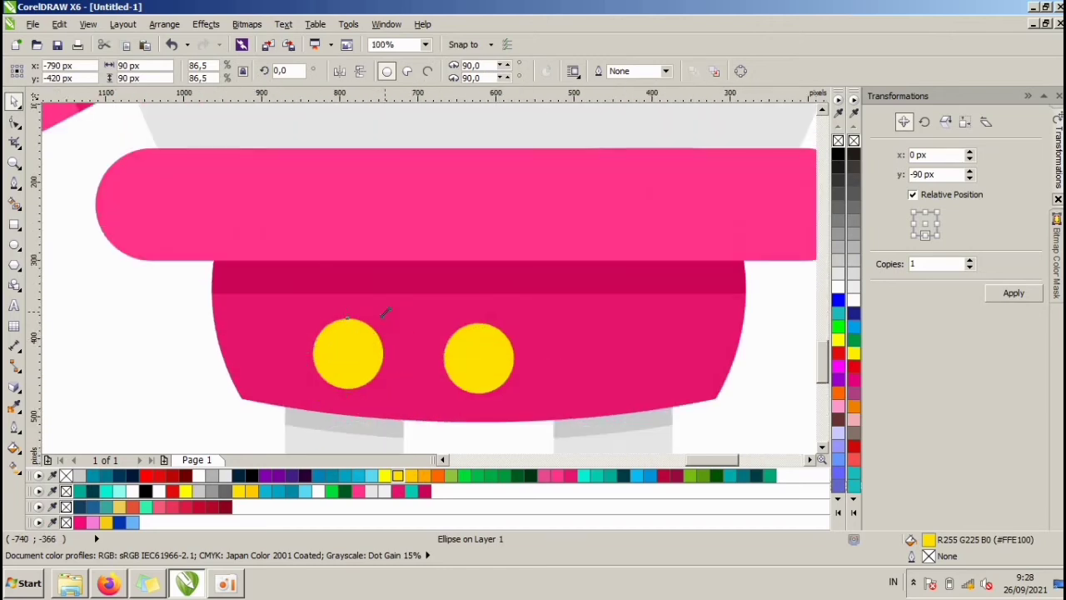
left_click_drag(385, 312, 377, 320)
left_click_drag(345, 353, 281, 355)
Adjust the positions of the two small yellow circles so they follow the base's curve with even spacing
left_click(369, 346)
scroll(369, 346, "up", 1)
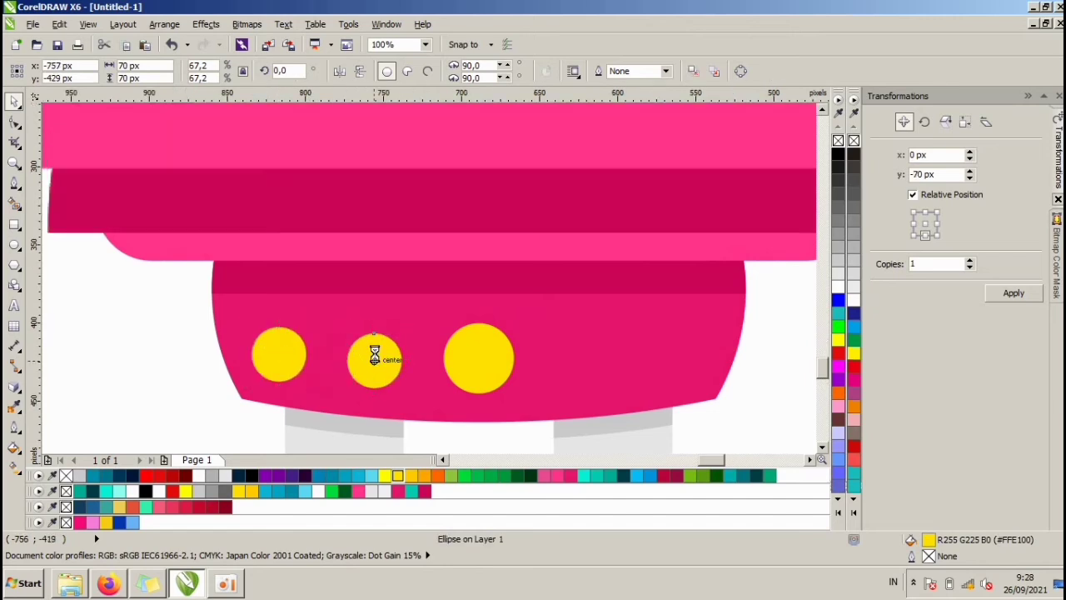
left_click_drag(367, 346, 359, 338)
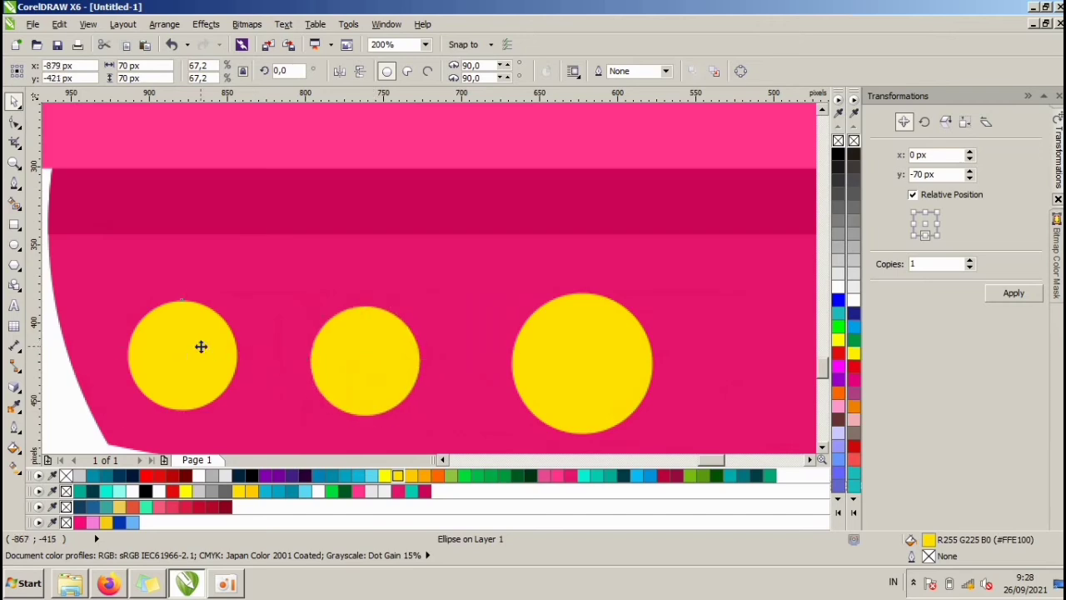
left_click_drag(200, 346, 203, 342)
left_click(374, 335)
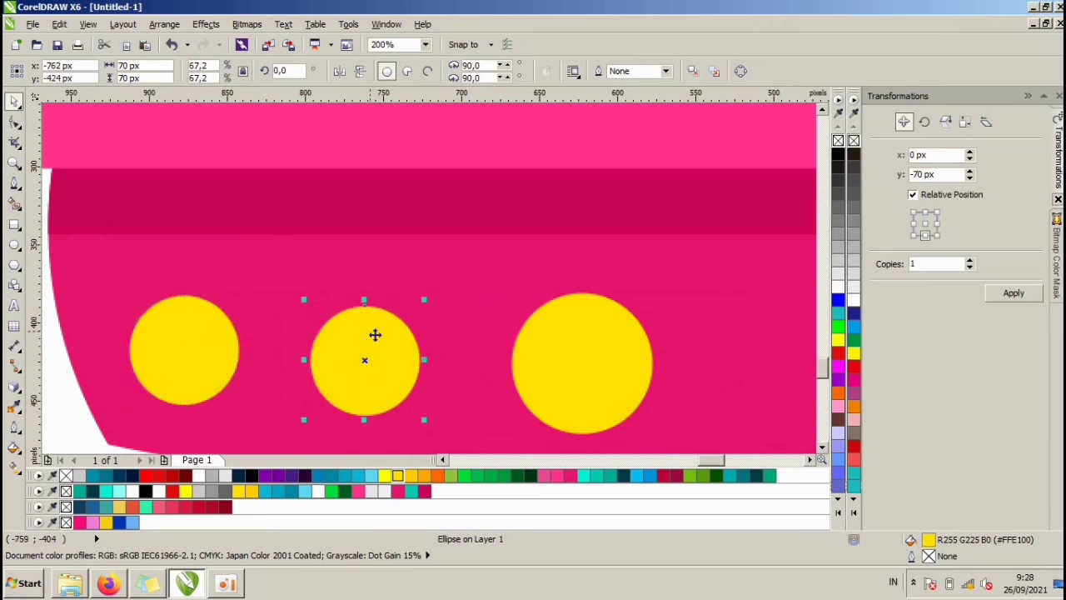
Group the two small circles, mirror a copy to the opposite side, then group both pairs and centre them horizontally on the engine base
scroll(459, 298, "down", 2)
left_click_drag(279, 280, 545, 303)
key("ctrl+g")
scroll(545, 303, "up", 1)
left_click(330, 332, "shift")
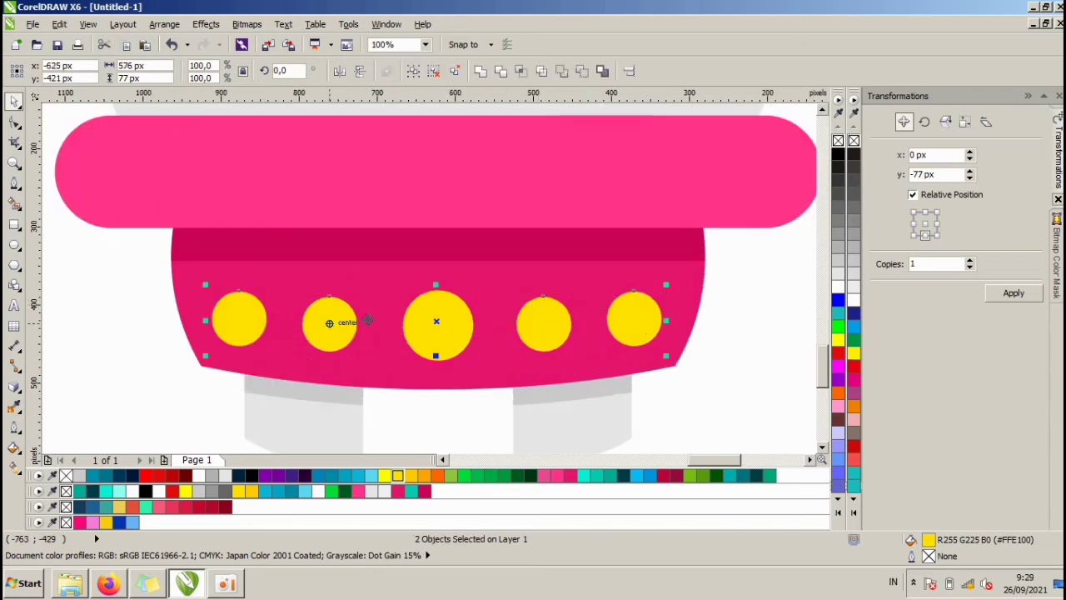
key("ctrl+g")
left_click(523, 280, "shift")
key("c")
scroll(692, 305, "down", 1)
left_click(643, 336)
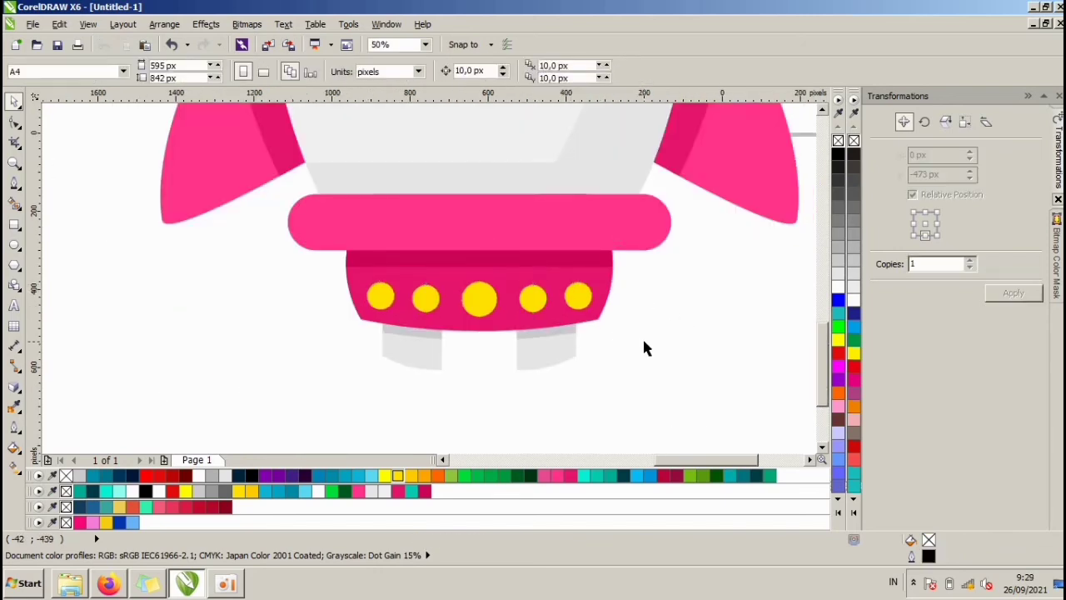
Draw a closed, slender curved highlight along the body's left edge with the Pen tool, about 195 px wide and 610 px high
scroll(642, 338, "down", 2)
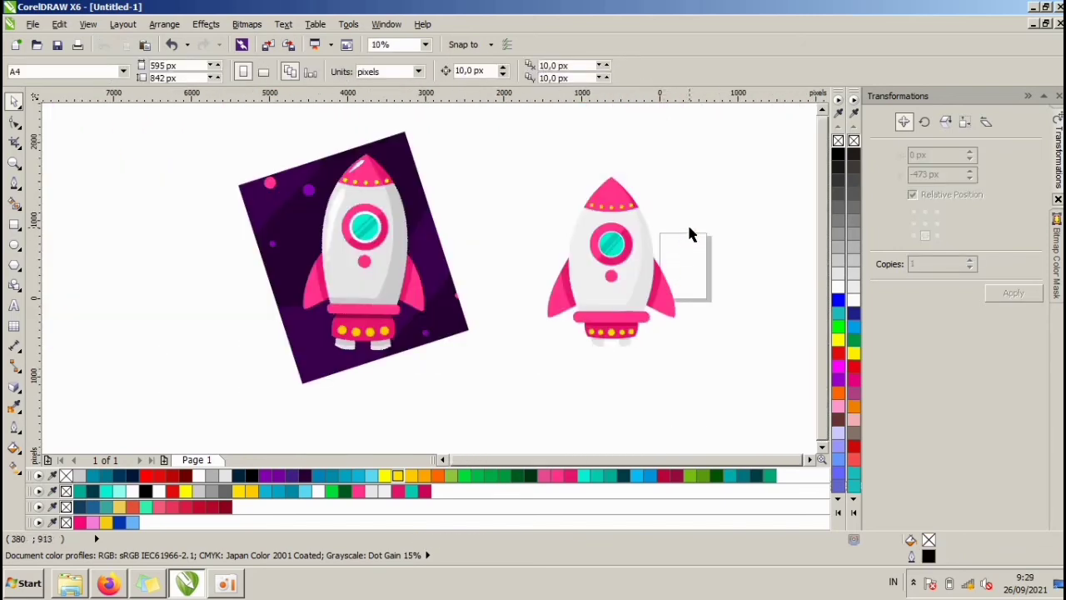
scroll(689, 233, "up", 2)
left_click(14, 181)
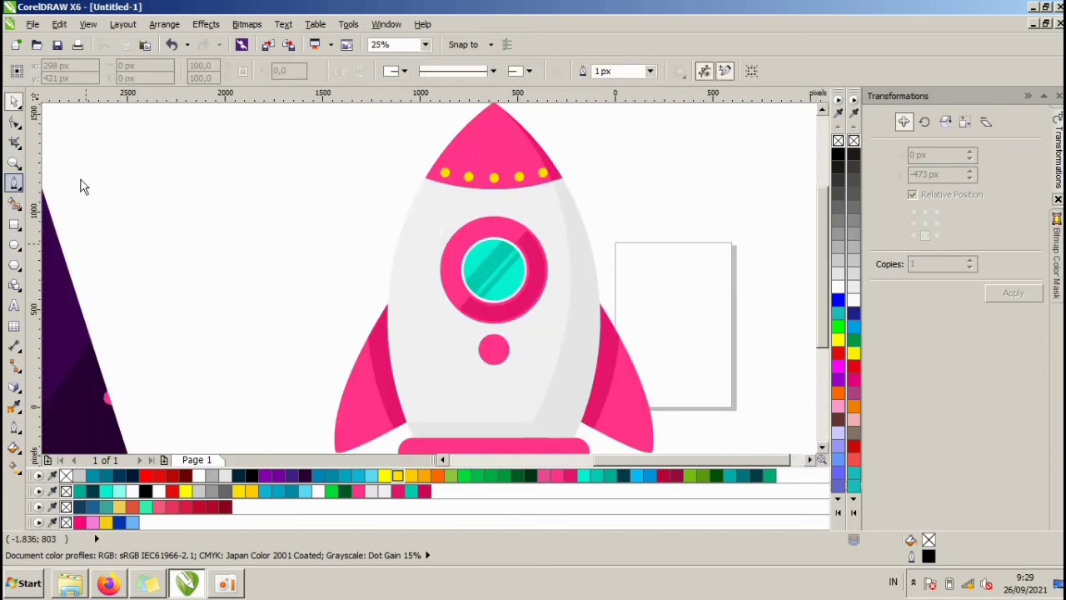
scroll(427, 218, "up", 1)
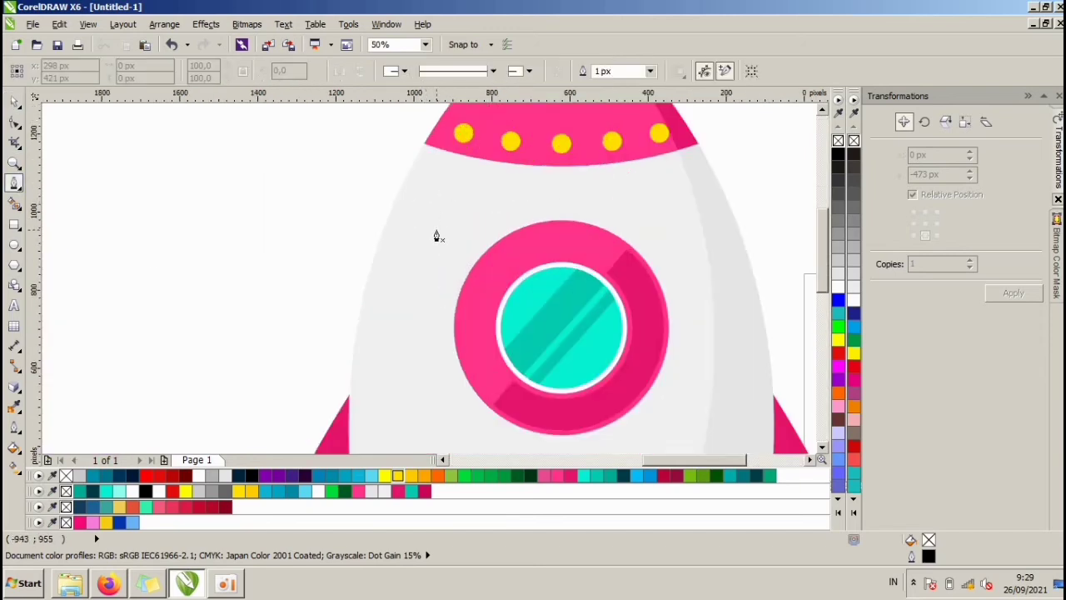
left_click(436, 230)
left_click_drag(439, 188, 424, 182)
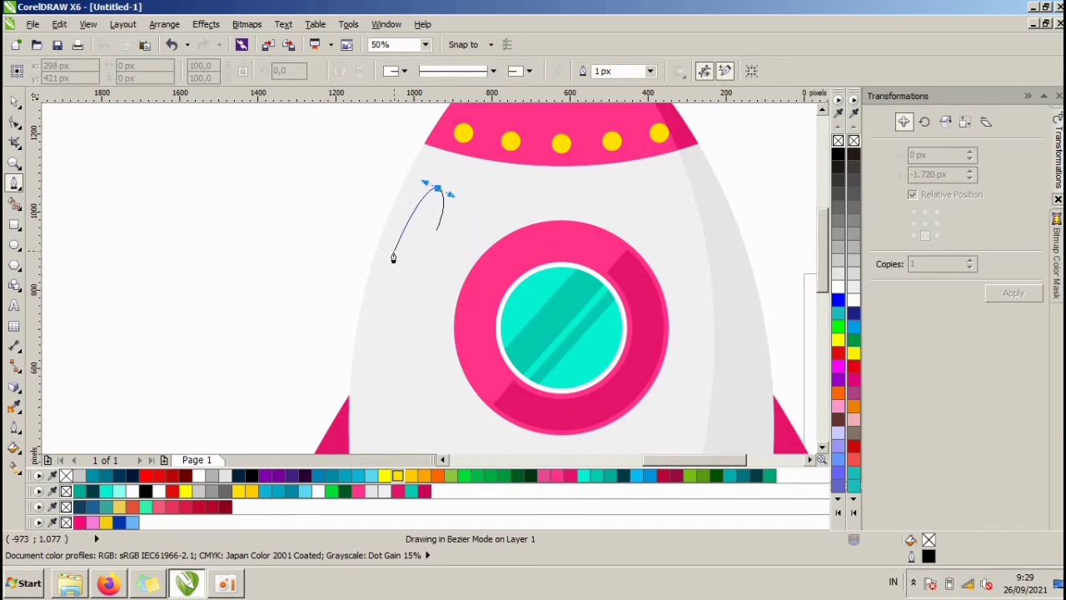
left_click_drag(384, 287, 369, 346)
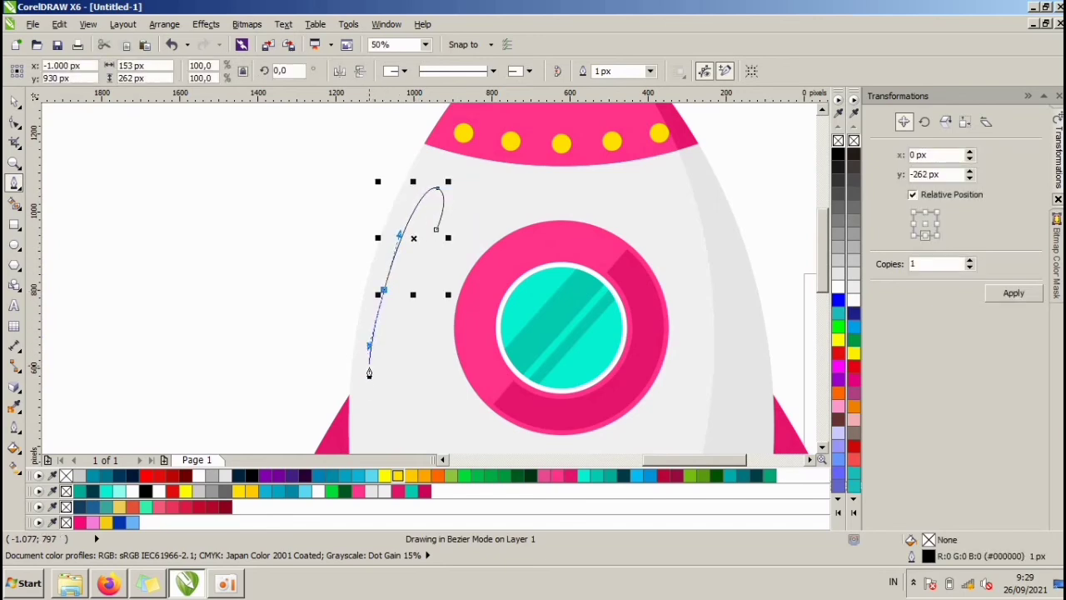
double_click(367, 417)
left_click(370, 429)
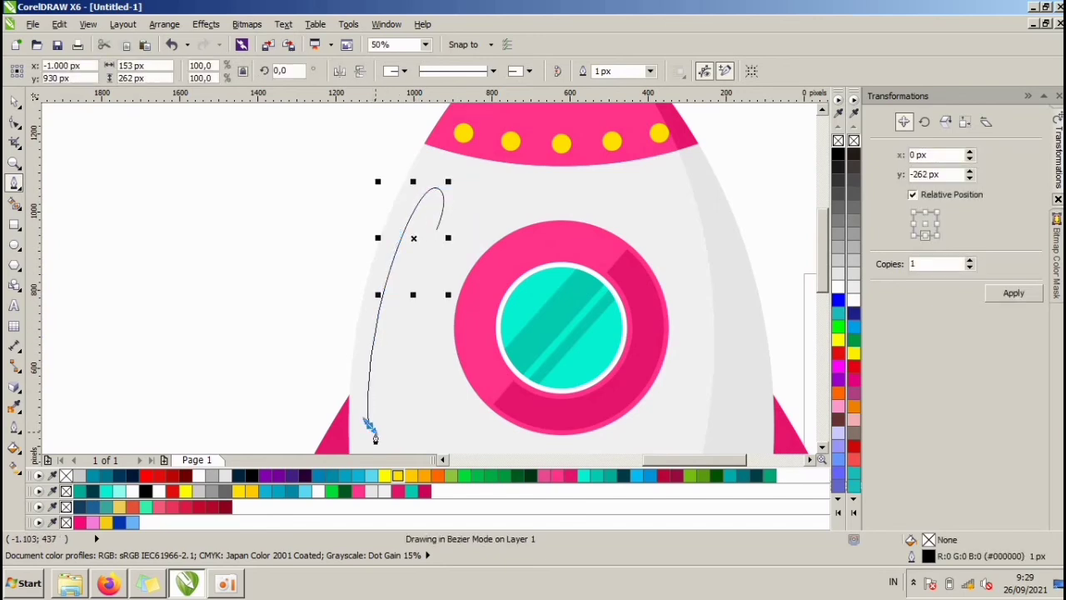
left_click_drag(408, 274, 419, 246)
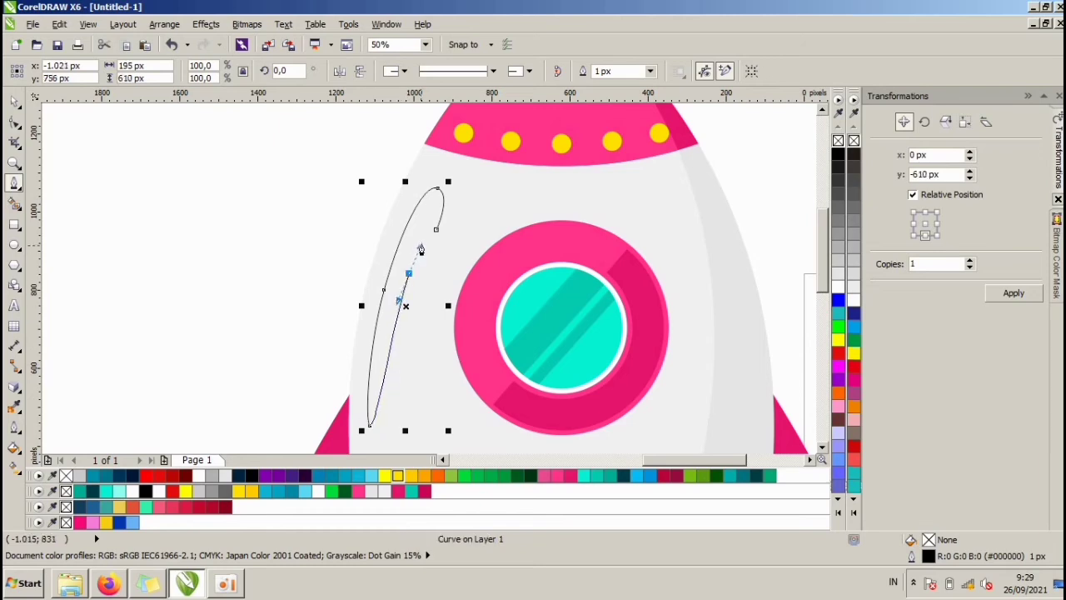
key("ctrl+z")
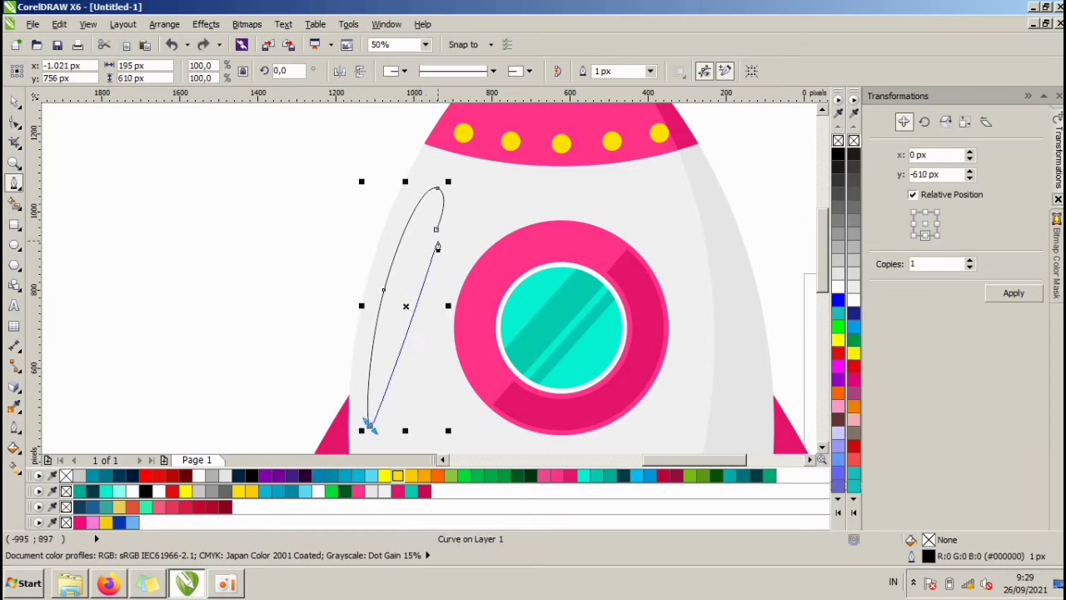
left_click_drag(436, 230, 389, 310)
Fill the body highlight with white and remove its outline
key("F3")
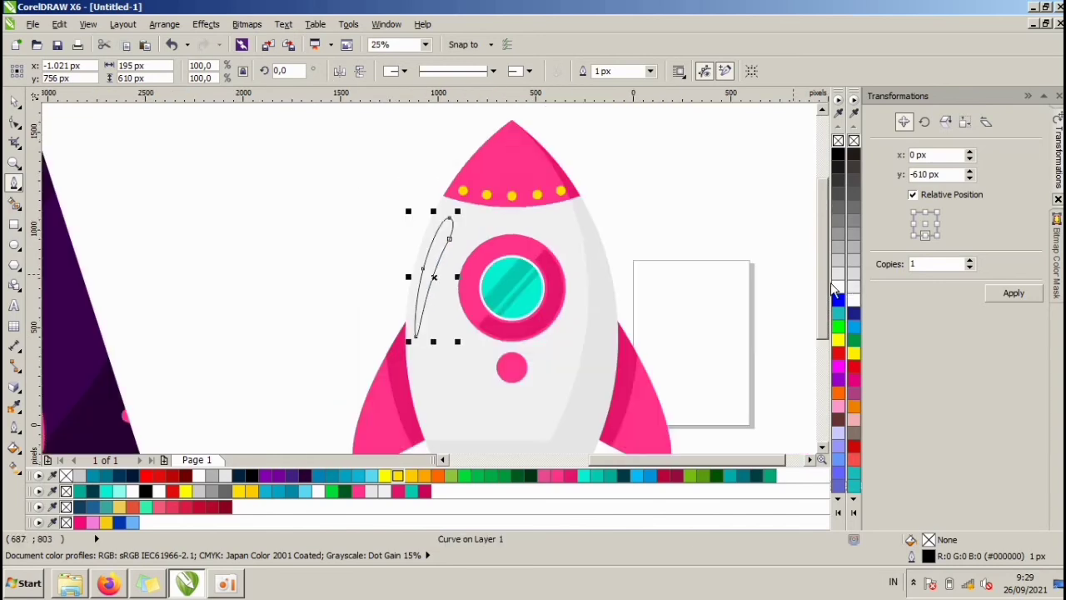
left_click(837, 288)
right_click(853, 140)
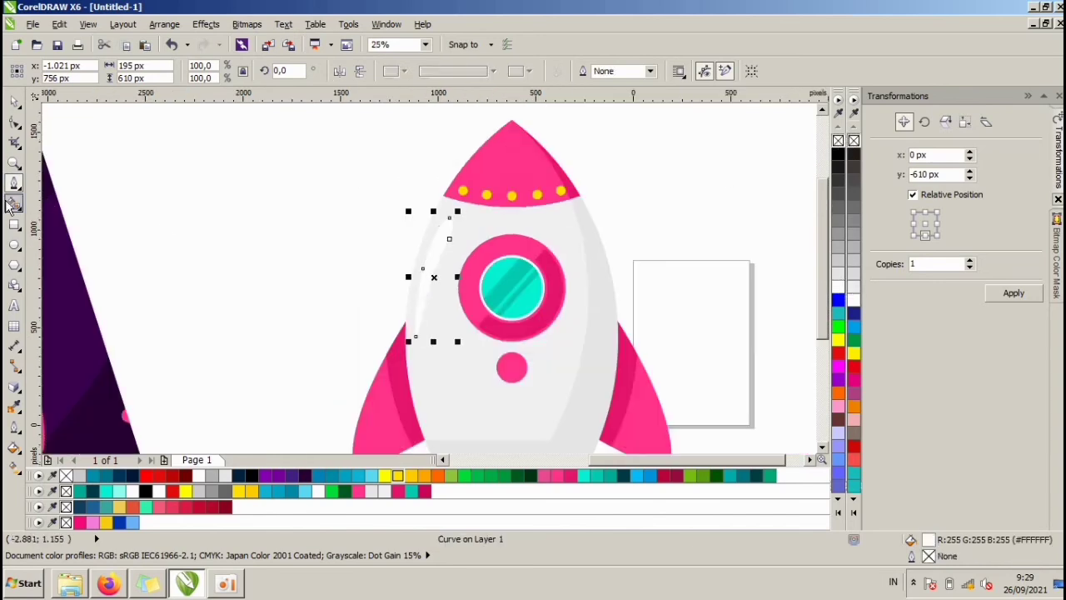
Draw a circle about 34 px across below the body highlight's lower tip and weld it to the highlight
left_click(16, 268)
scroll(417, 364, "up", 3)
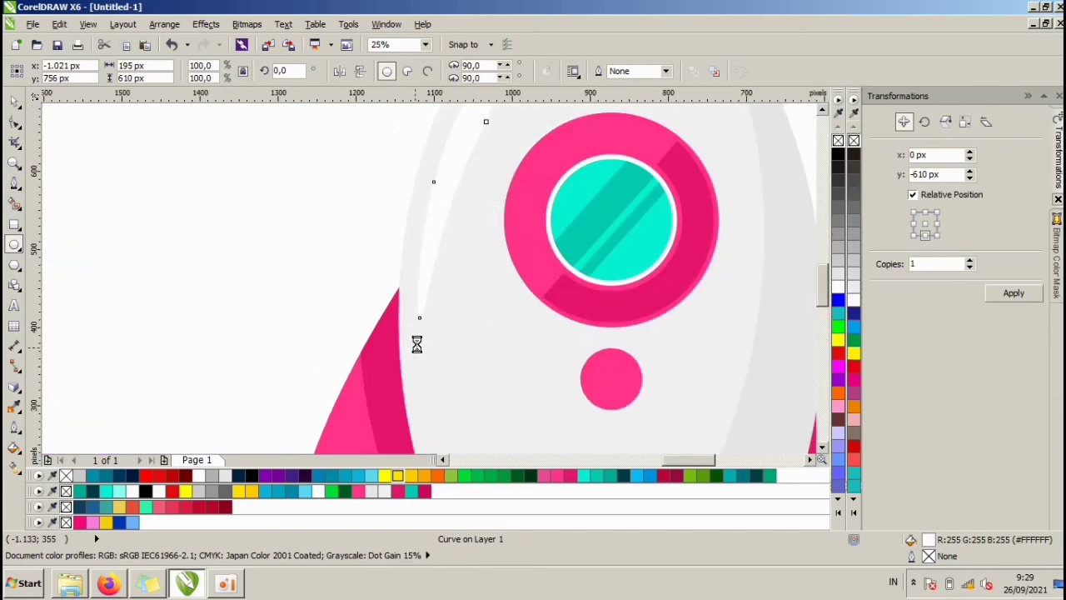
left_click_drag(414, 312, 441, 340)
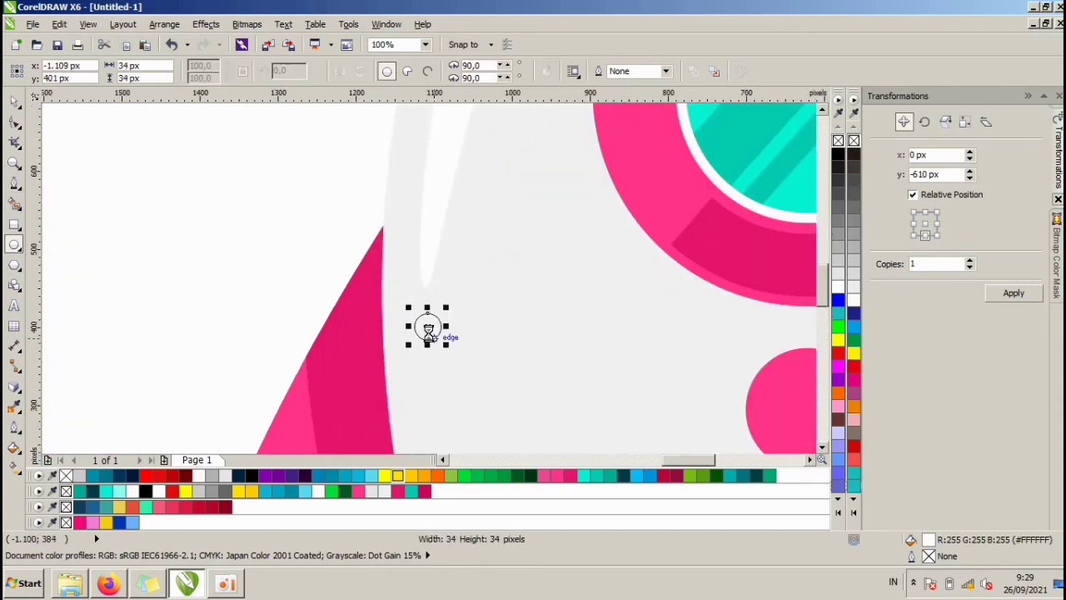
left_click(433, 163, "shift")
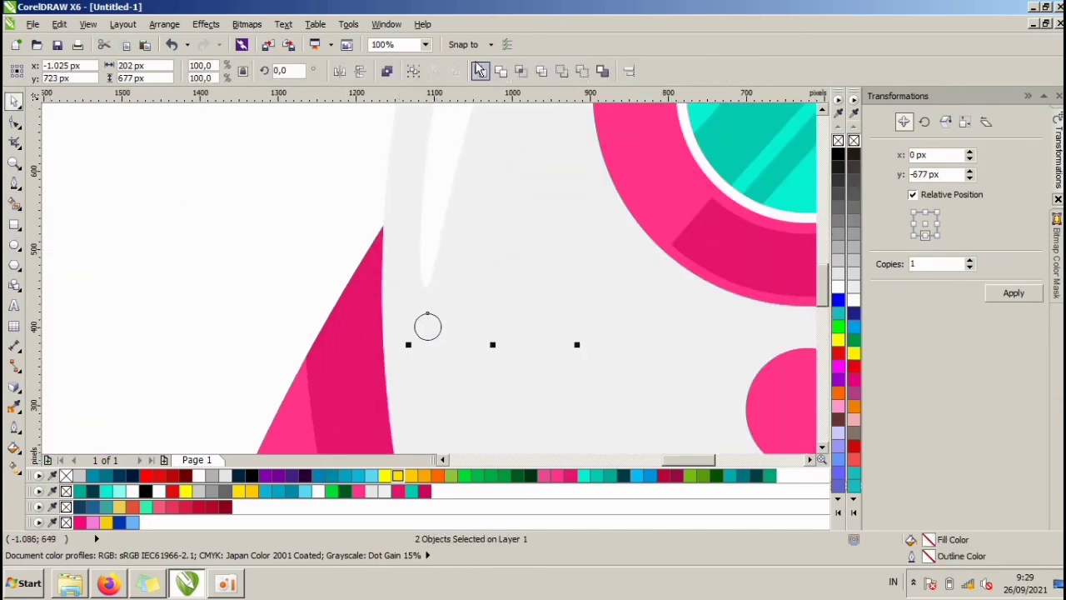
left_click(479, 74)
key("Escape")
scroll(411, 302, "down", 4)
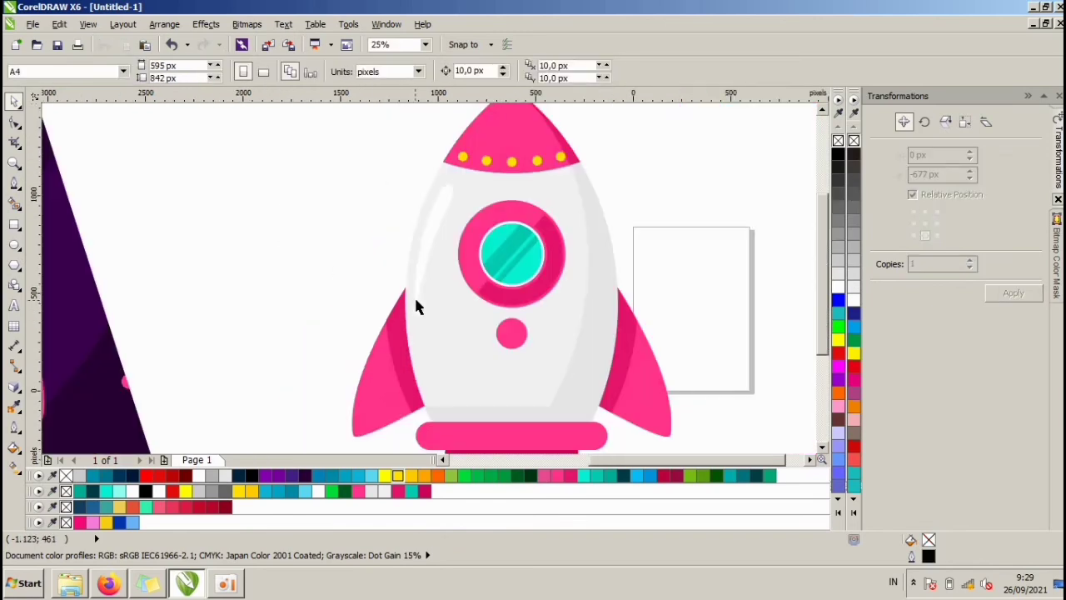
Draw a closed, rounded highlight on the left half of the nose cone with the Pen tool, about 152 px wide and 236 px high
scroll(467, 235, "up", 2)
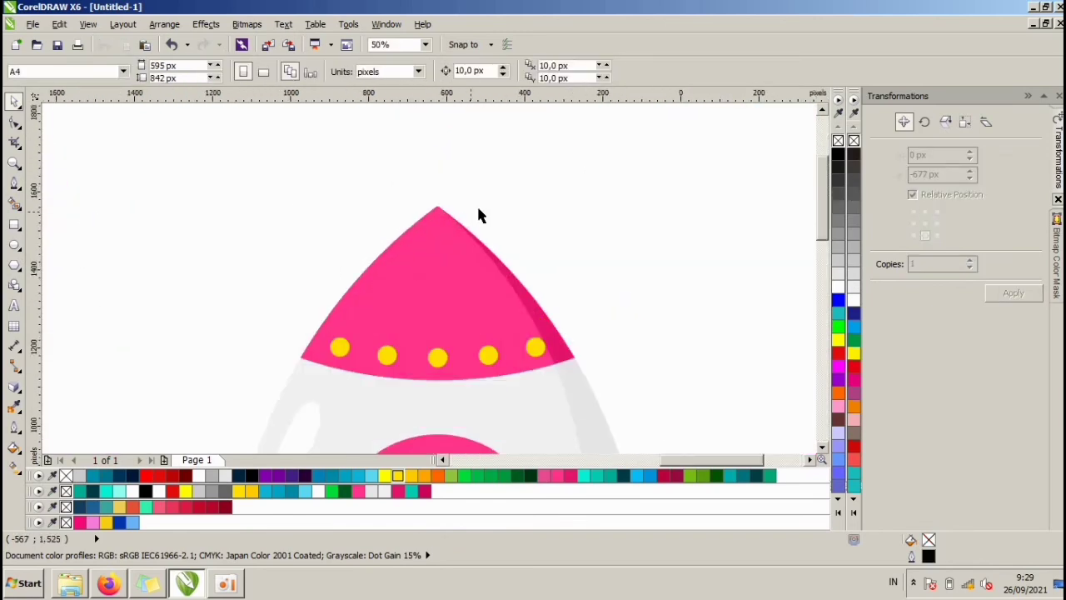
left_click(13, 183)
scroll(409, 284, "up", 2)
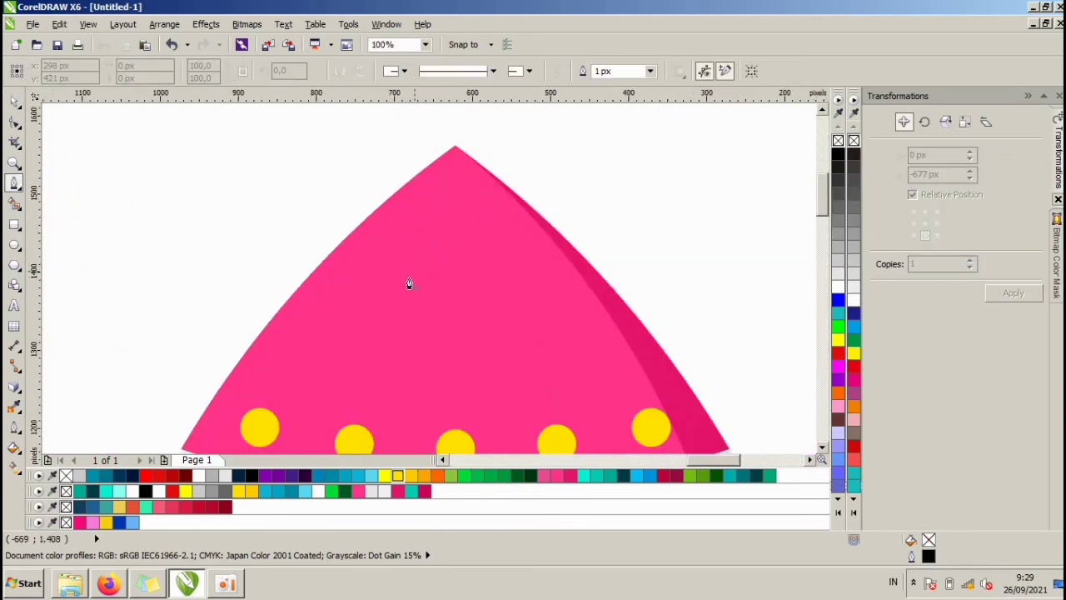
left_click(354, 353)
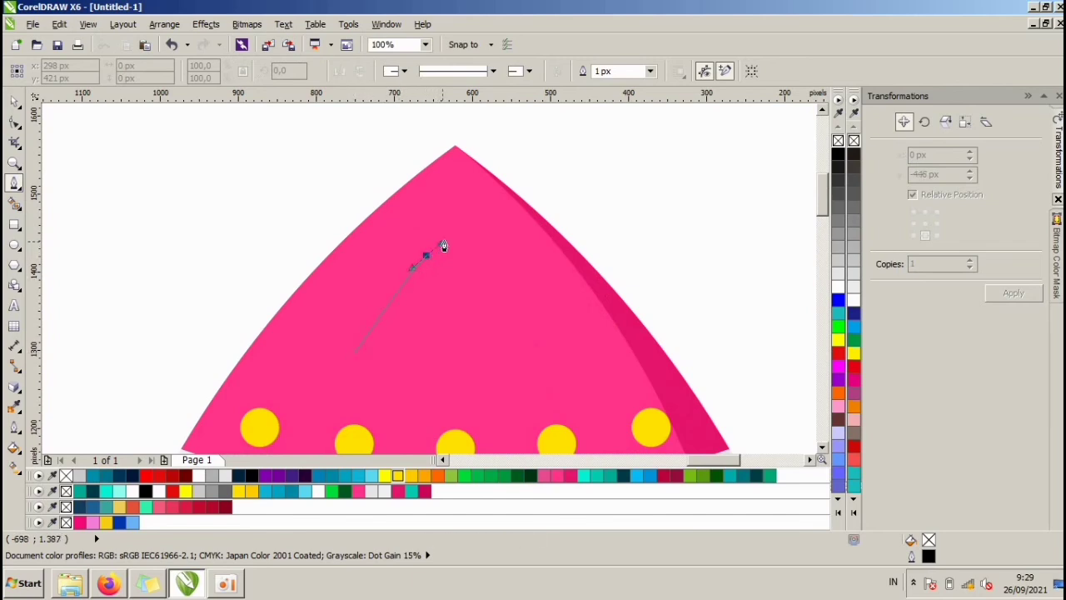
left_click_drag(428, 204, 411, 205)
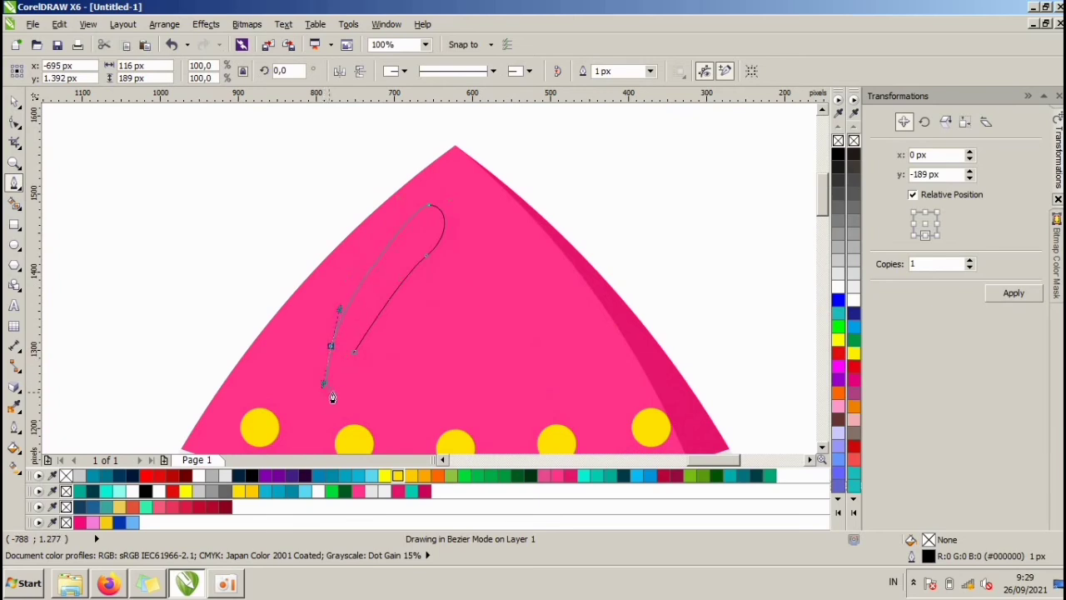
left_click_drag(354, 352, 348, 365)
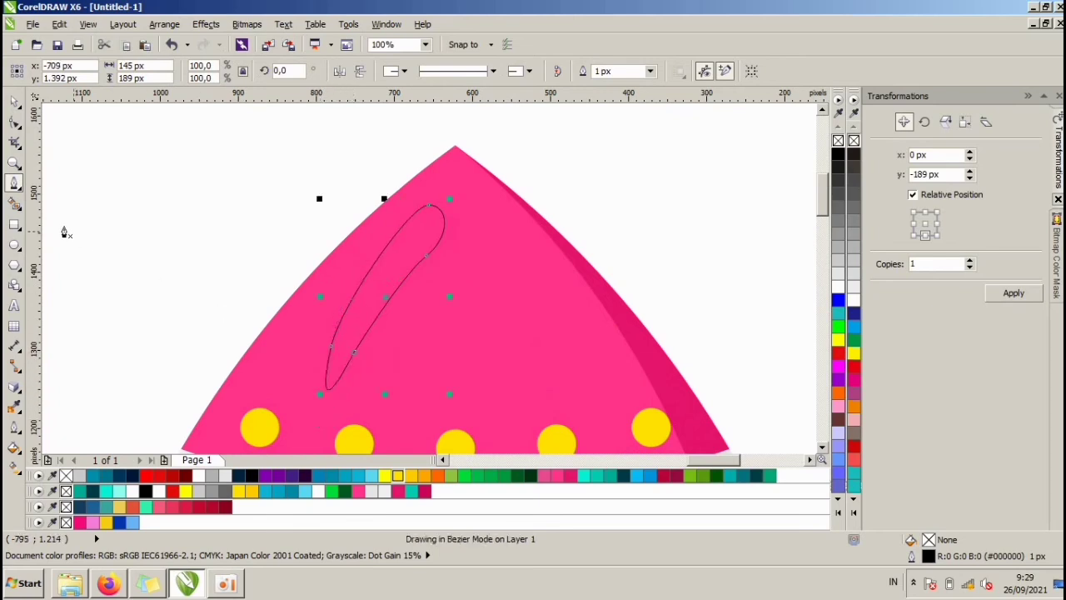
key("space")
key("space")
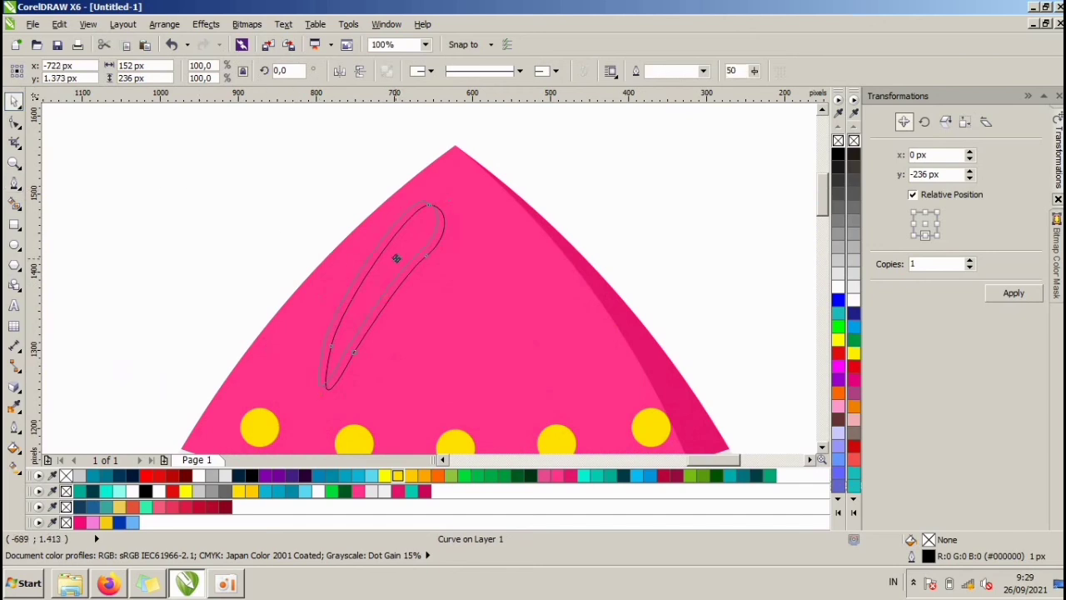
Move, rotate and shrink the nose-cone highlight so it follows the cone's left edge just below the tip
left_click_drag(397, 253, 397, 252)
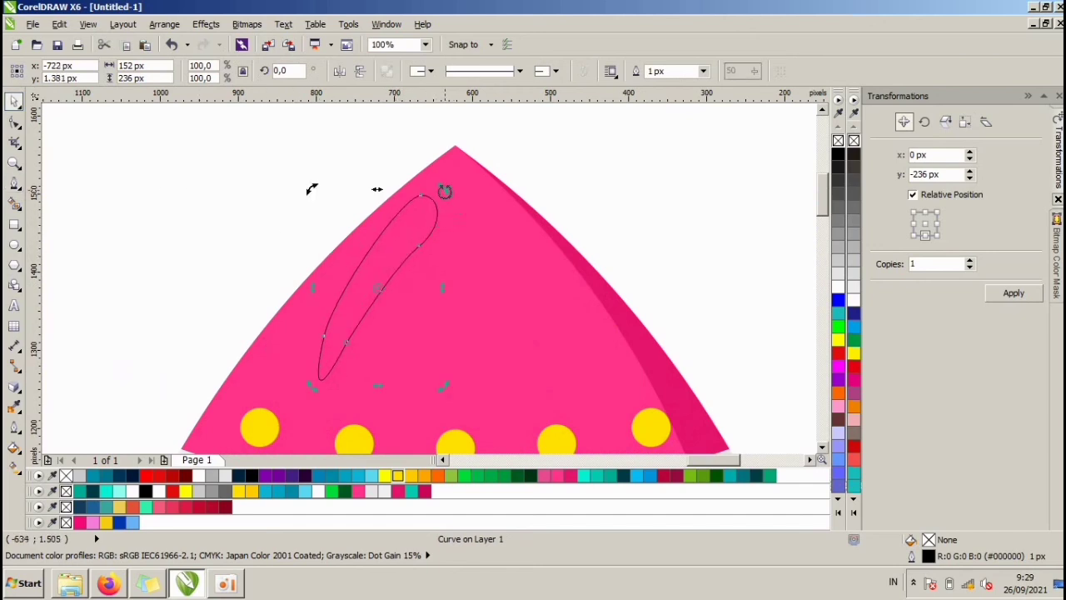
mouse_move(444, 190)
left_mouse_down()
mouse_move(452, 202)
mouse_move(450, 183)
mouse_move(439, 210)
mouse_move(452, 191)
left_mouse_up()
key("space")
key("space")
key("space")
key("space")
left_click(426, 211)
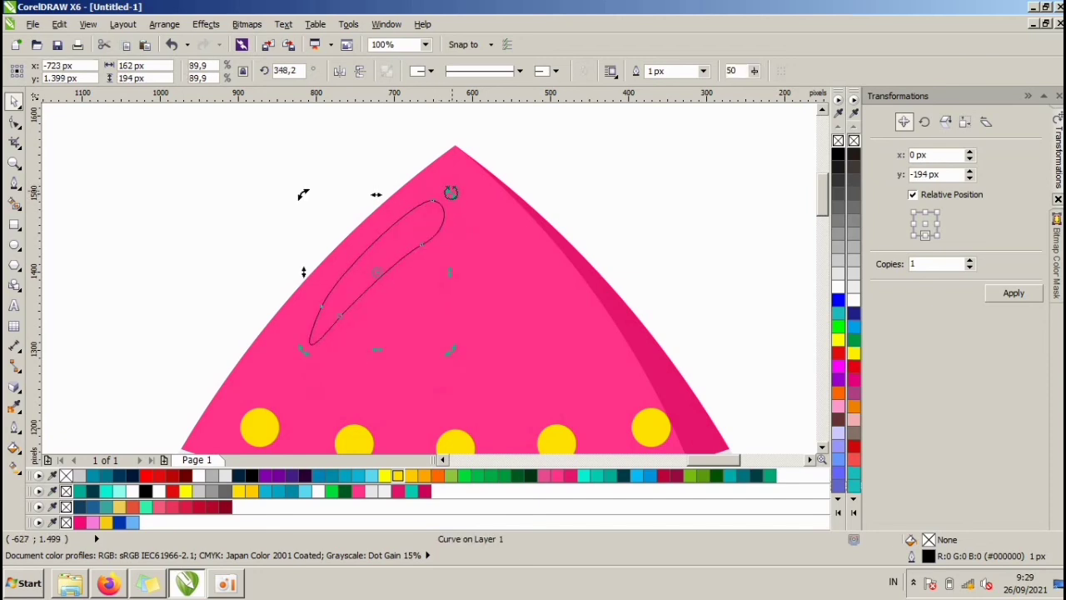
Draw a circle about 29 px across below the nose-cone highlight's lower tip and weld it to the highlight
left_click(14, 244)
scroll(296, 350, "up", 5)
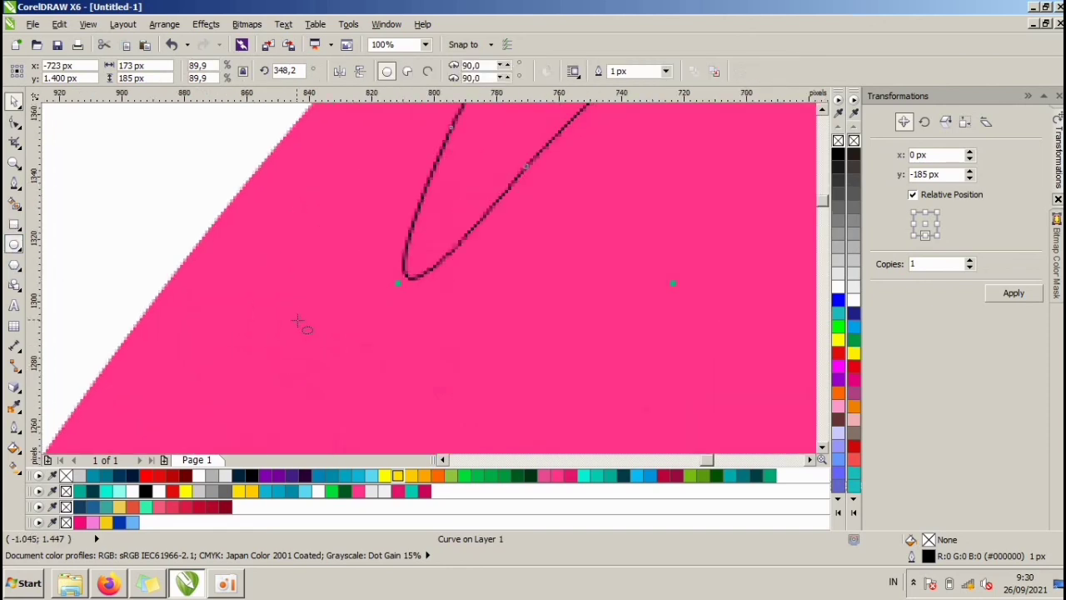
left_click_drag(368, 358, 388, 375)
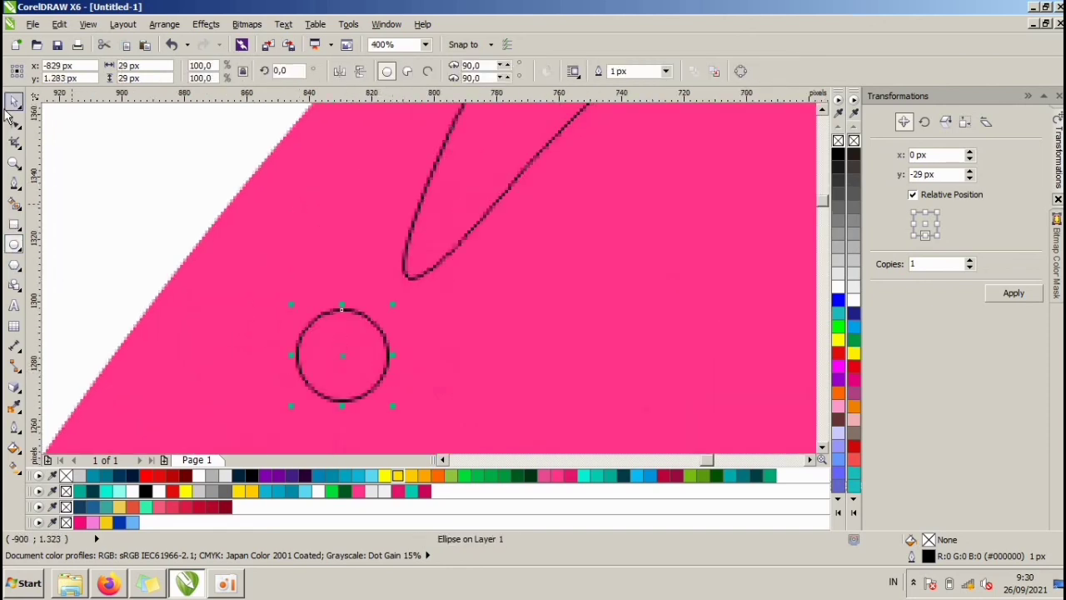
key("space")
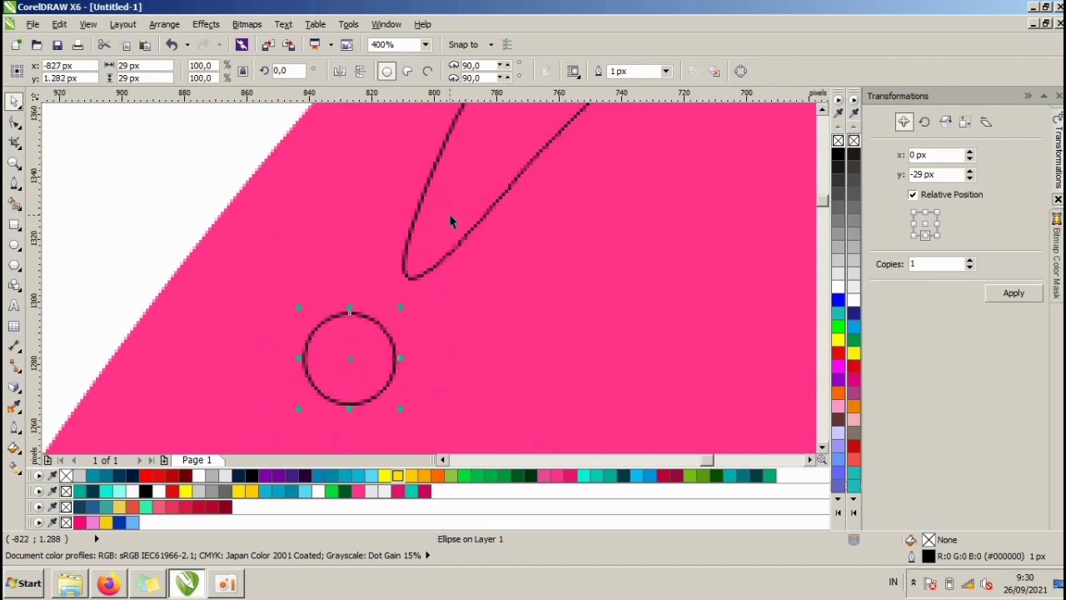
left_click(461, 214, "shift")
scroll(461, 214, "down", 2)
left_click(479, 71)
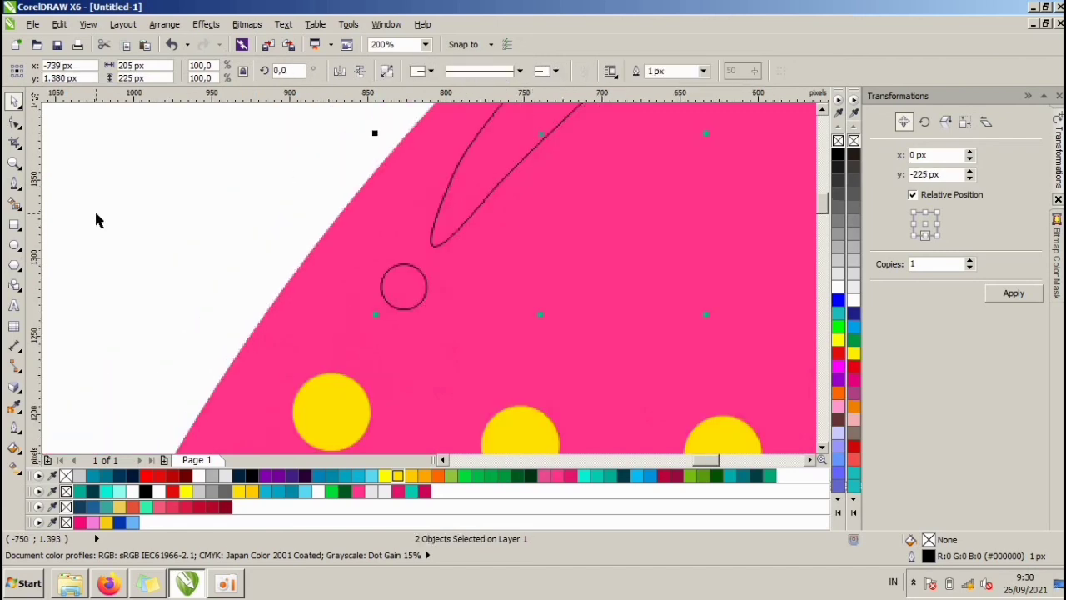
Fill the nose-cone highlight and its dot with white, without an outline
scroll(382, 239, "down", 2)
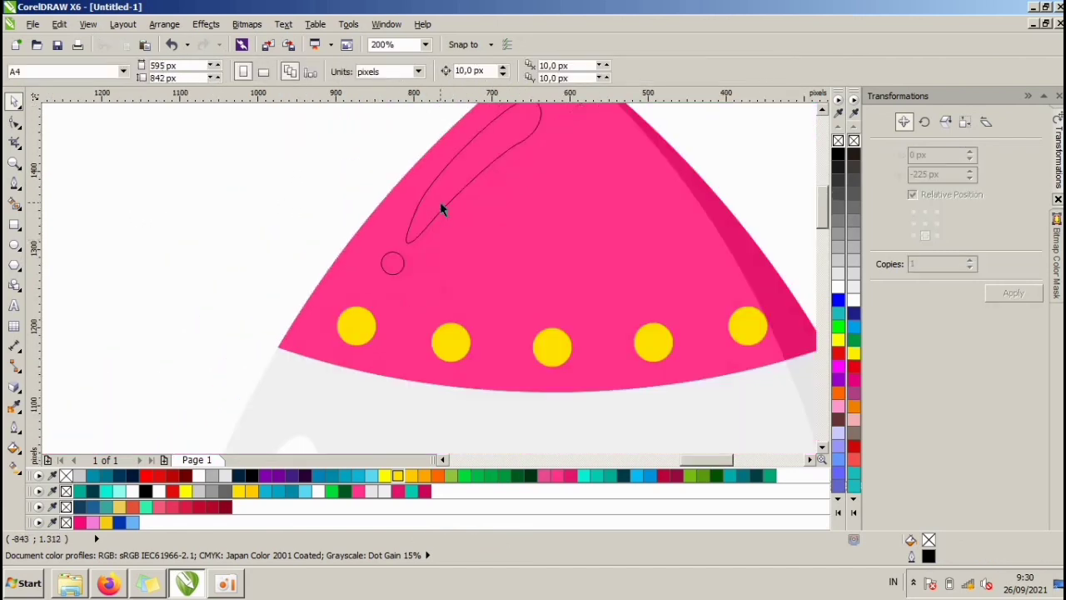
left_click(838, 286)
left_click(757, 171)
scroll(454, 269, "down", 4)
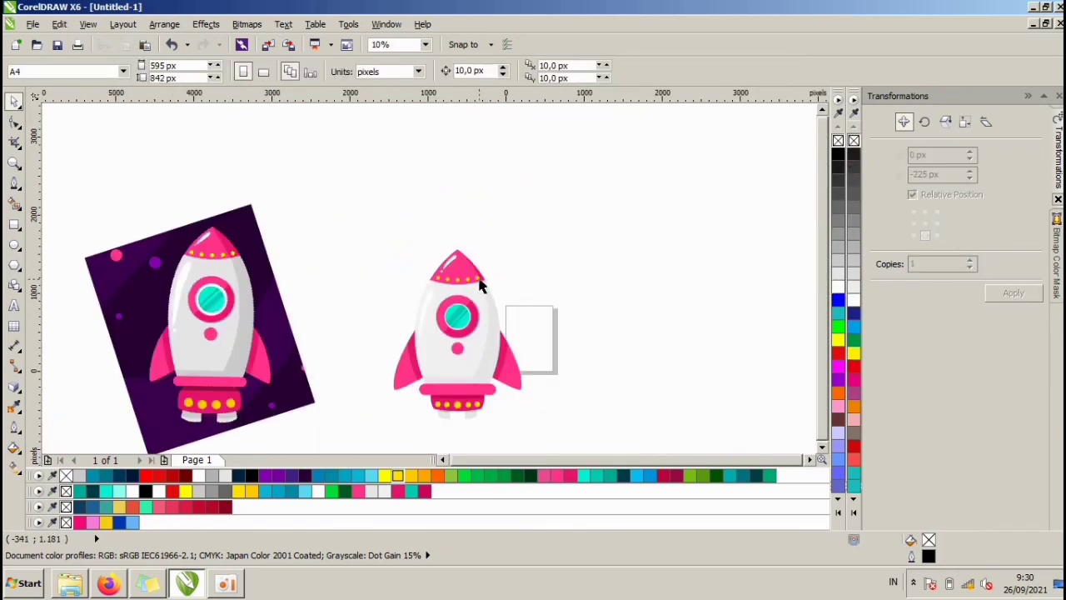
Delete the reference rocket picture from the drawing
scroll(480, 285, "down", 1)
scroll(456, 314, "up", 1)
left_click(237, 302)
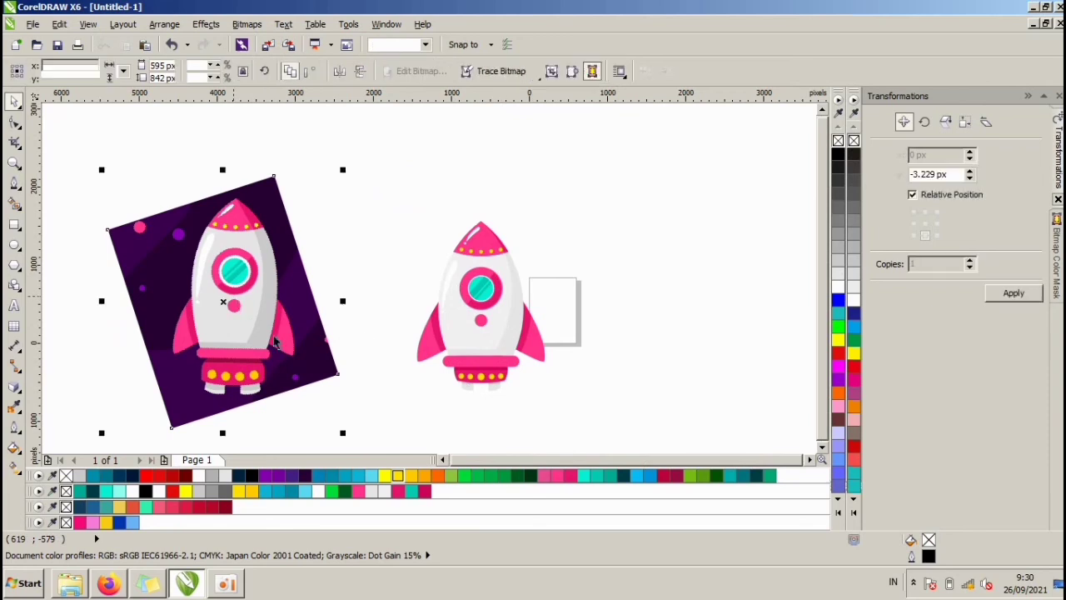
left_click_drag(236, 302, 97, 261)
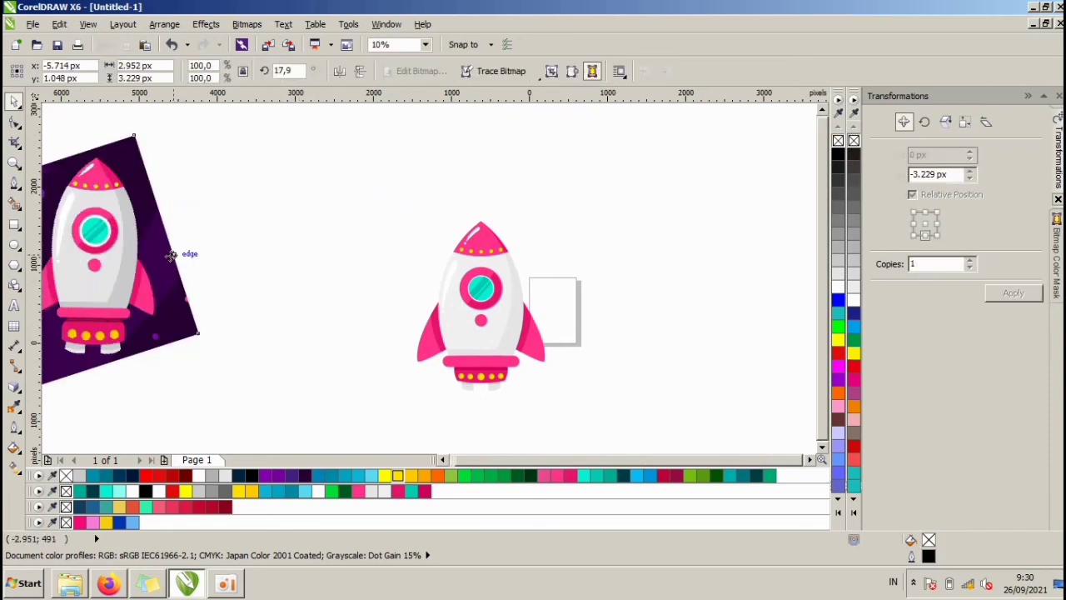
key("Delete")
Draw a background square of about 2710 px around the rocket, filled with dark purple #260033 and without an outline
left_click(14, 225)
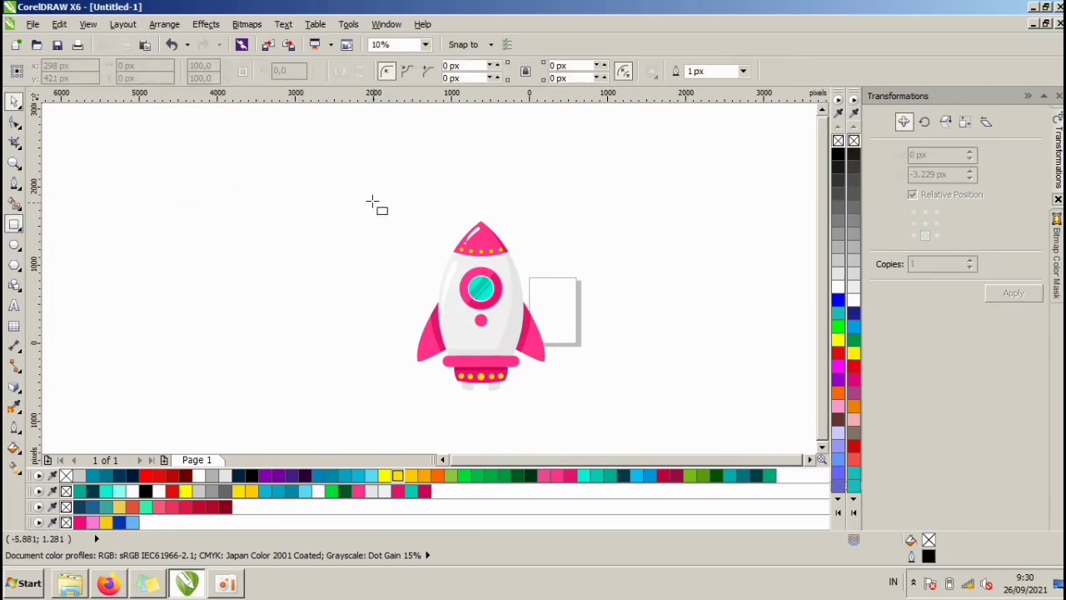
mouse_move(375, 195)
left_mouse_down()
mouse_move(428, 233)
mouse_move(588, 408)
left_mouse_up()
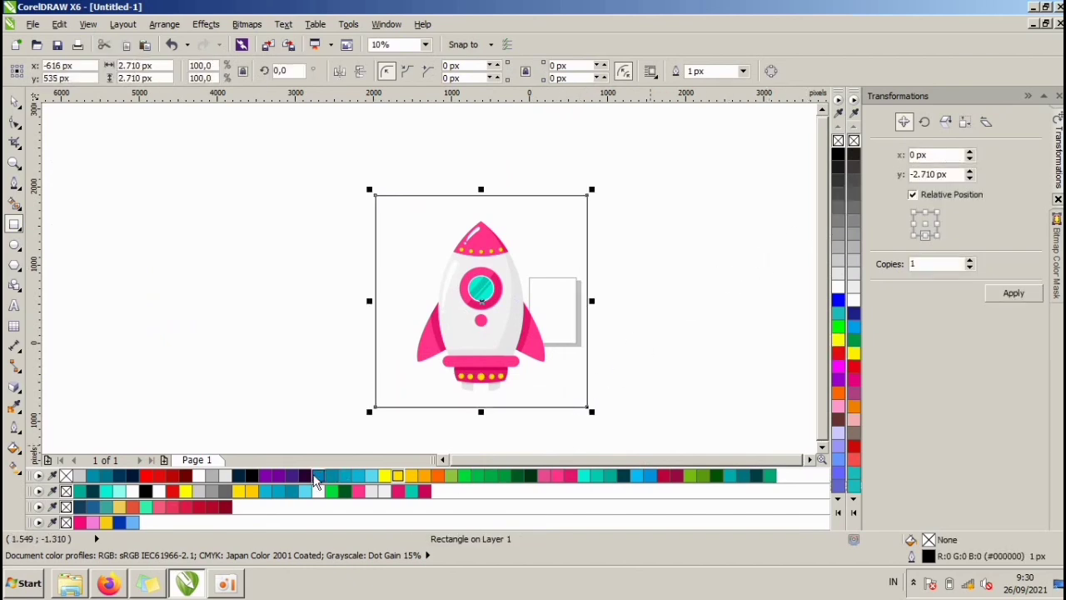
left_click(308, 475)
right_click(838, 140)
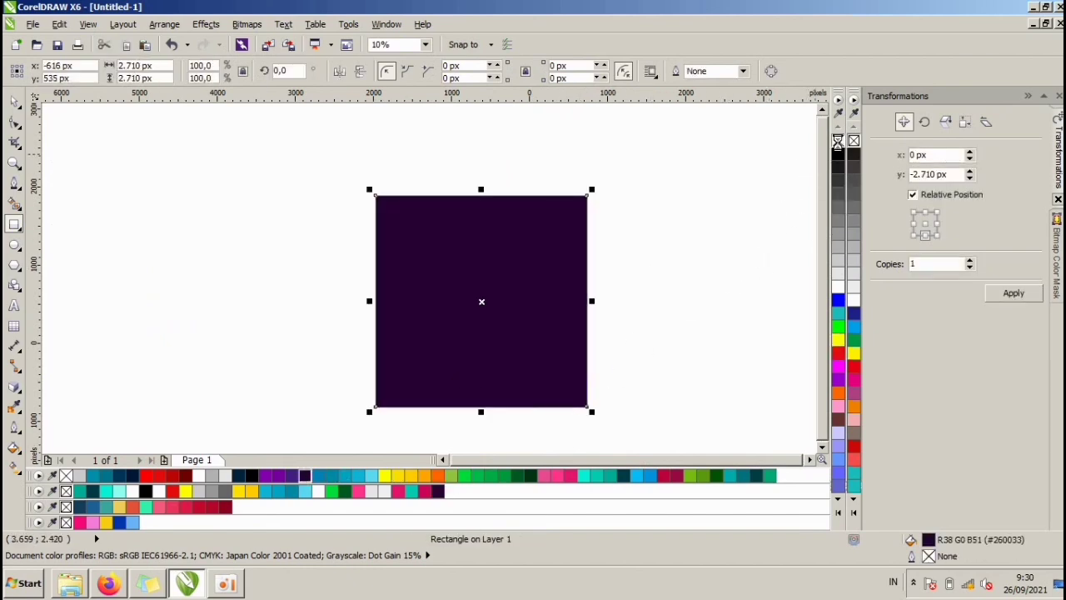
Send the dark purple square behind the rocket and shift it slightly downward to frame the rocket evenly
key("shift+Page_Down")
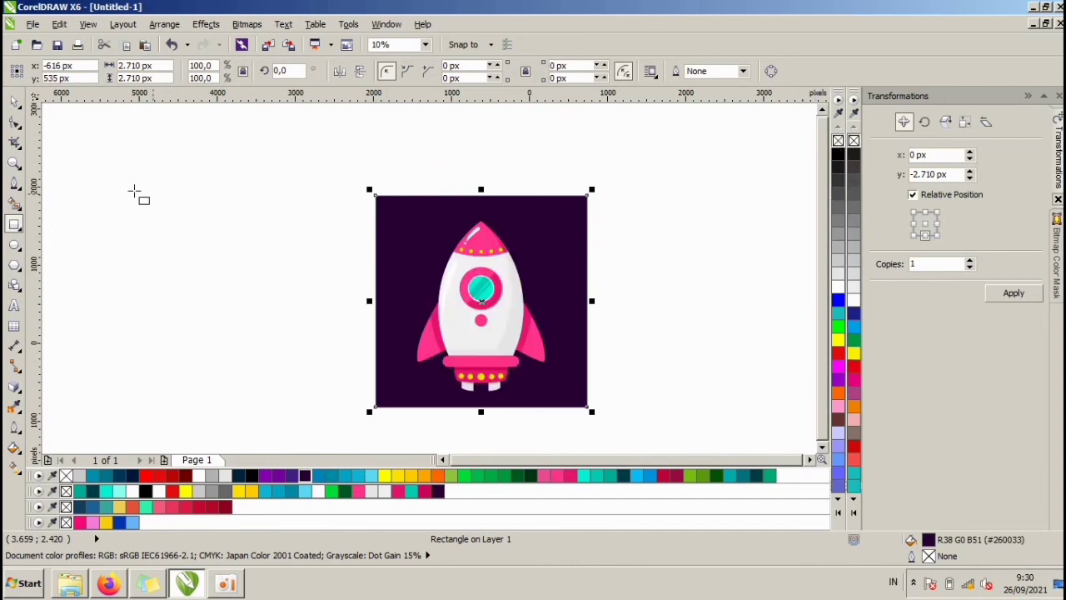
left_click(14, 100)
left_click(88, 155)
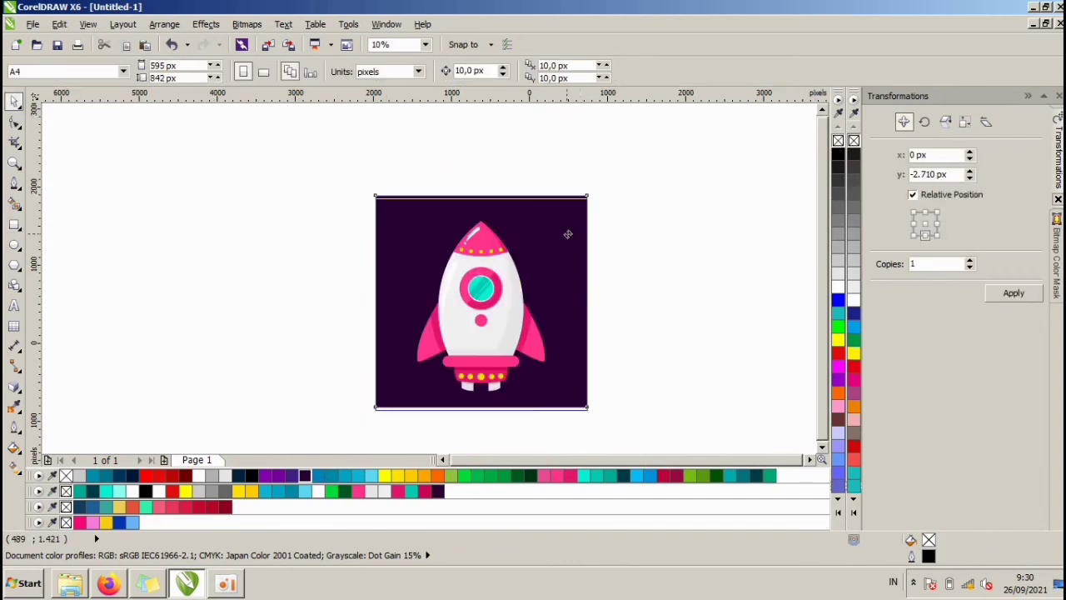
left_click_drag(567, 238, 567, 243)
left_click(614, 261)
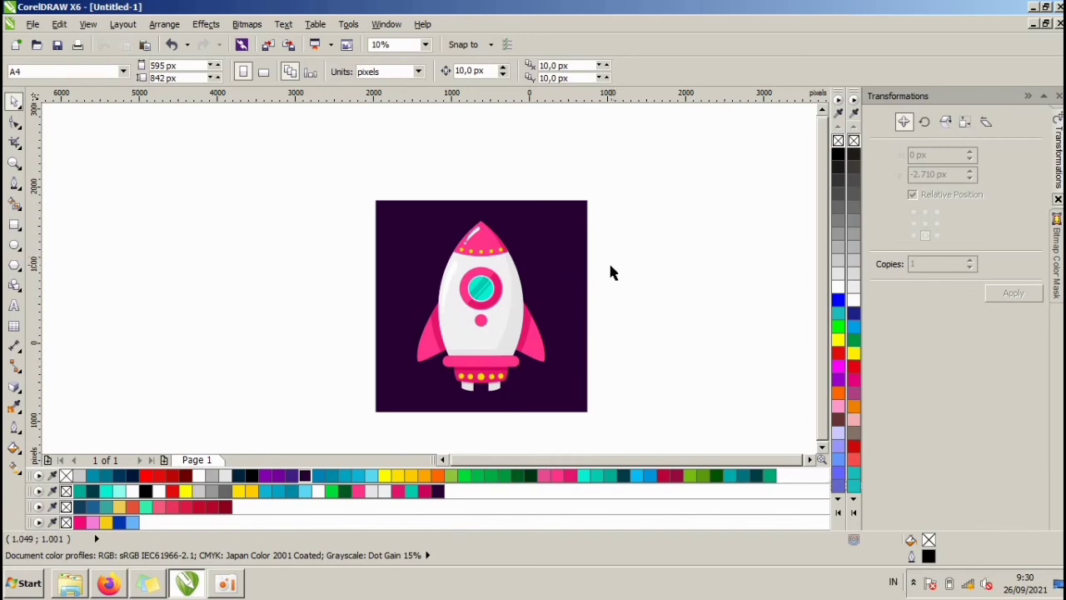
left_click(573, 267)
left_click(611, 283)
Zoom in on the finished rocket and show it in a full-screen preview
left_click(14, 162)
left_click_drag(400, 215, 556, 397)
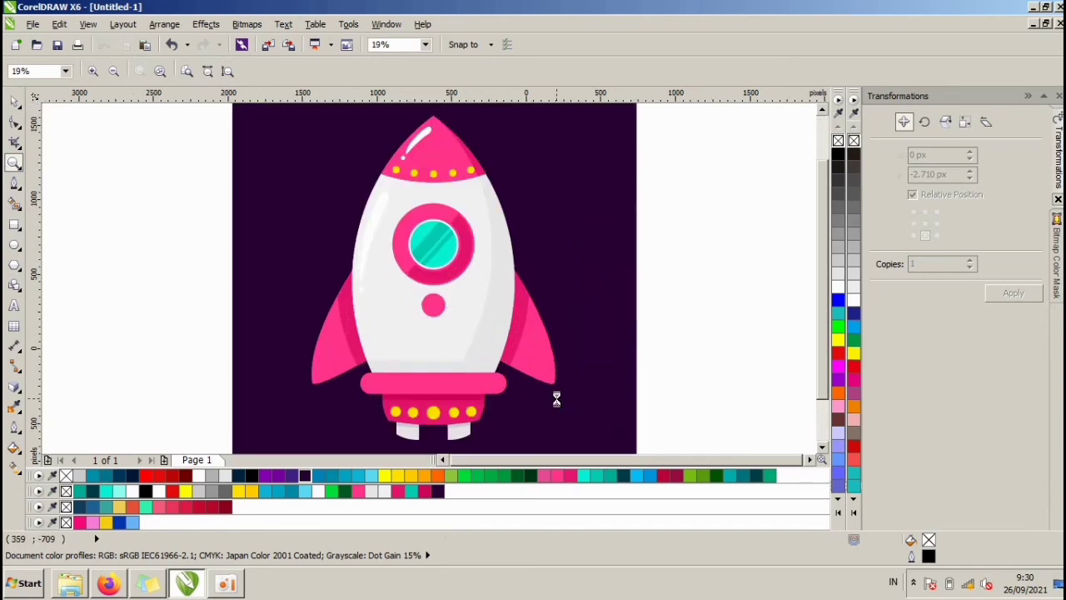
left_click(13, 100)
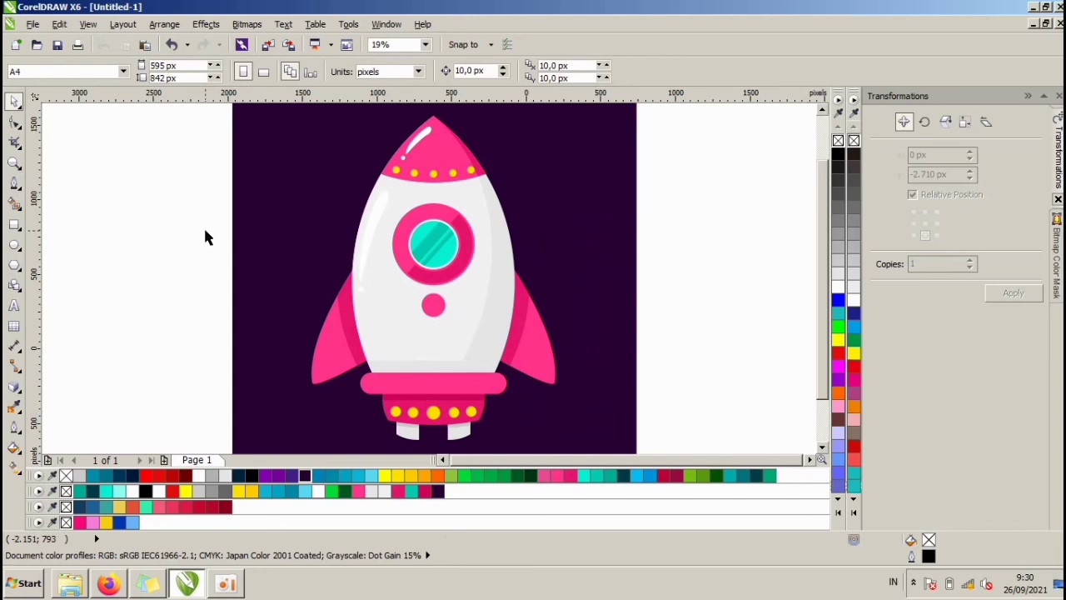
key("F9")
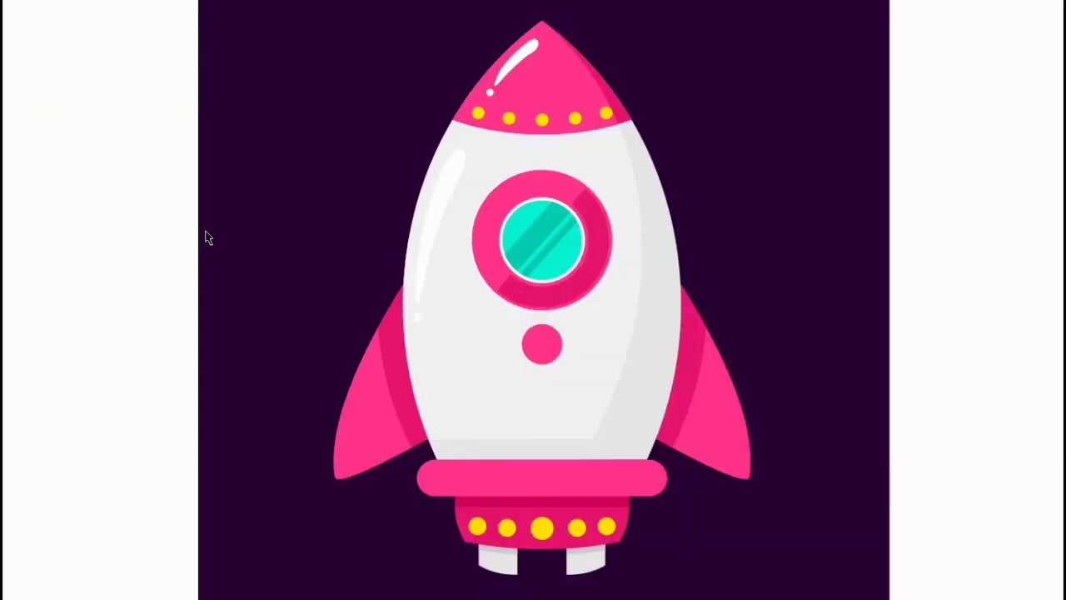